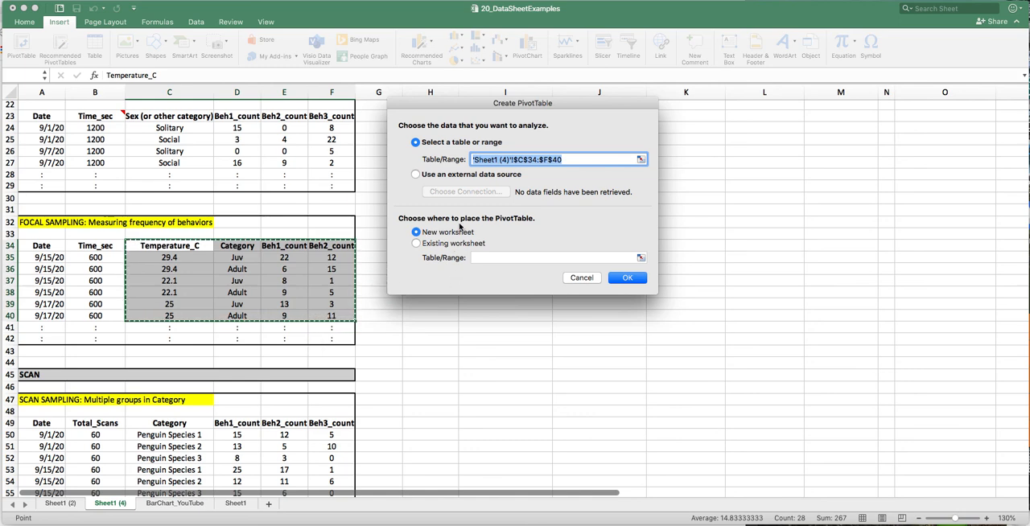
- Create a PivotTable from the range C34:F40, placing it on the existing worksheet at cell I32
click(416, 243)
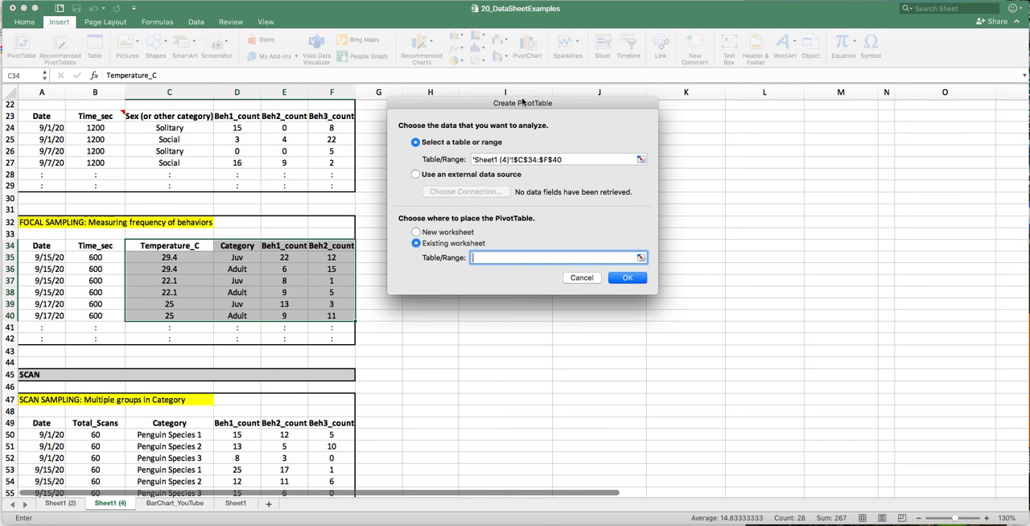
drag(520, 102, 728, 138)
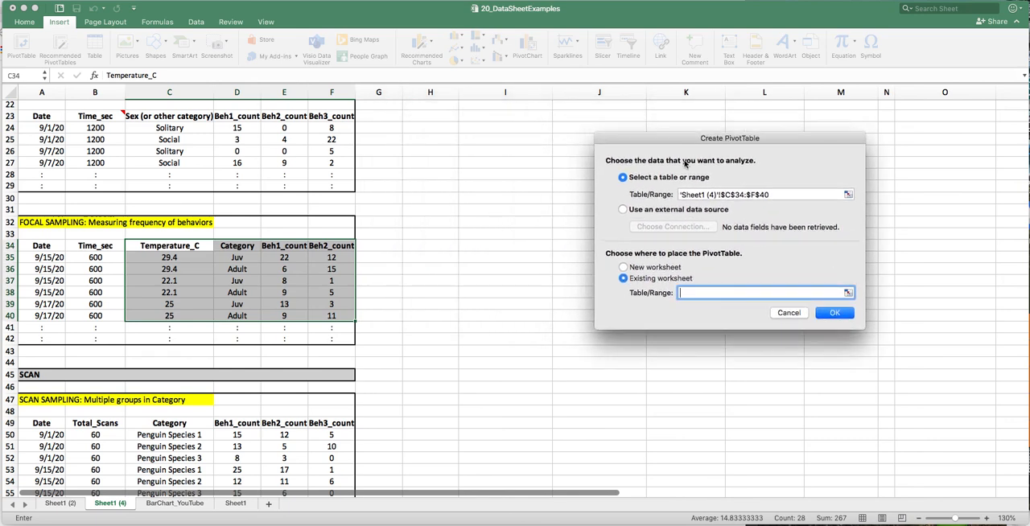
click(479, 224)
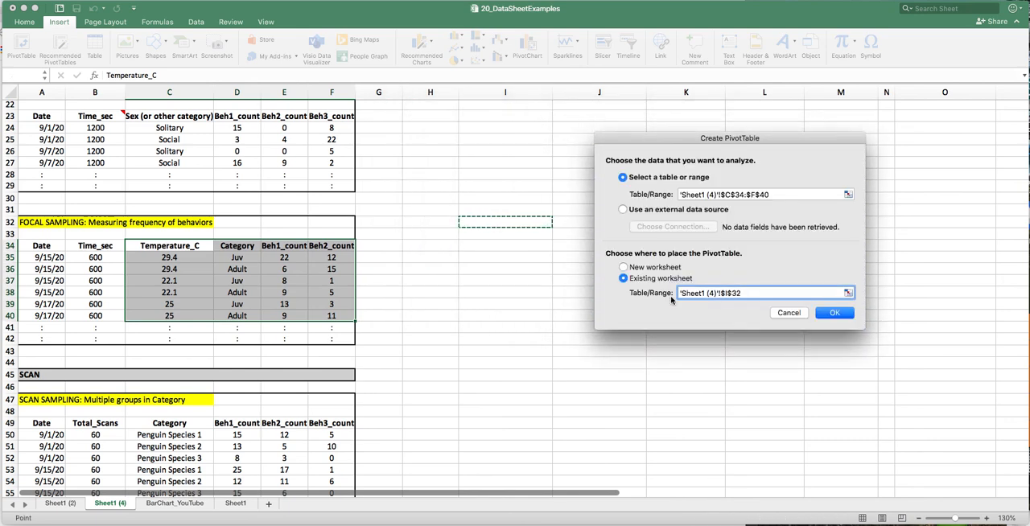
click(832, 315)
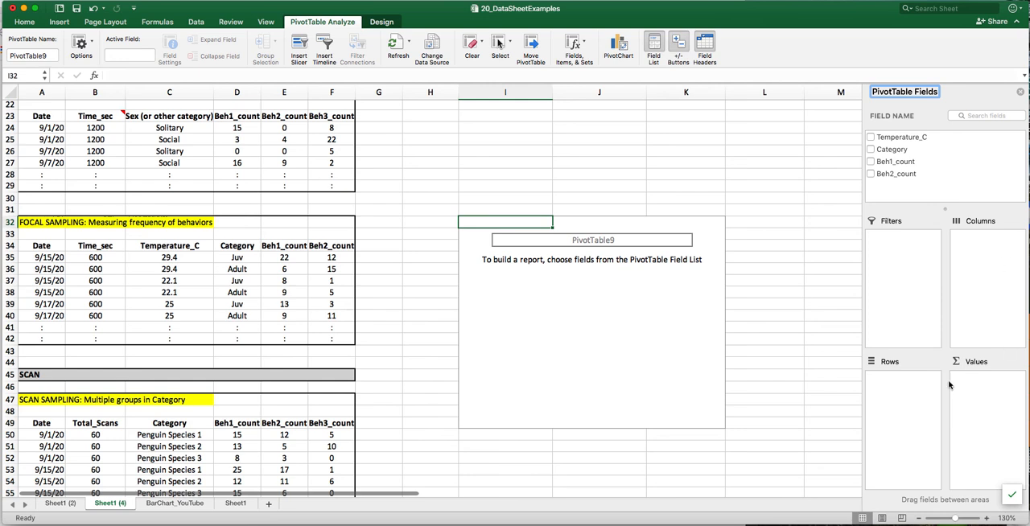
- Use Temperature_C as the PivotTable's row field and add Beh1_count and Beh2_count as value fields
click(895, 139)
drag(896, 138, 907, 396)
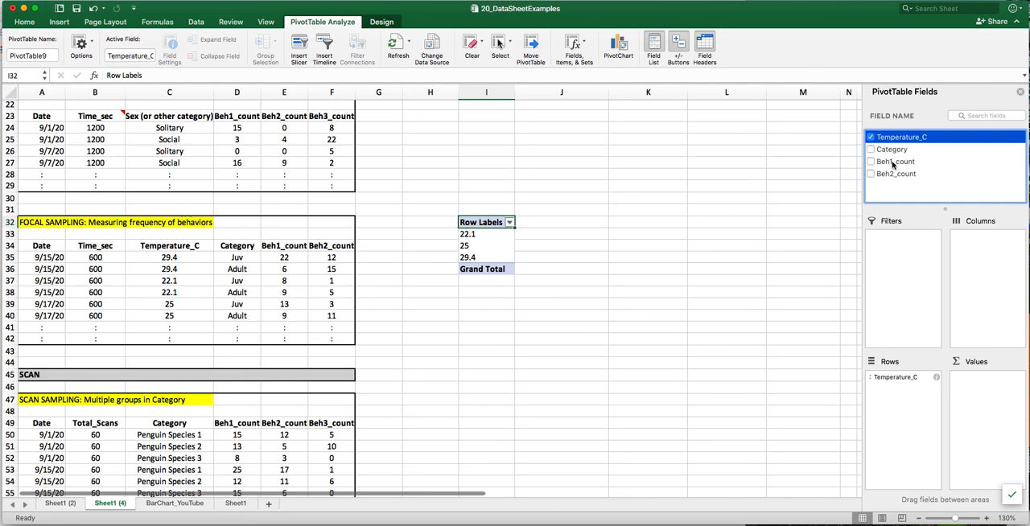
drag(893, 161, 993, 385)
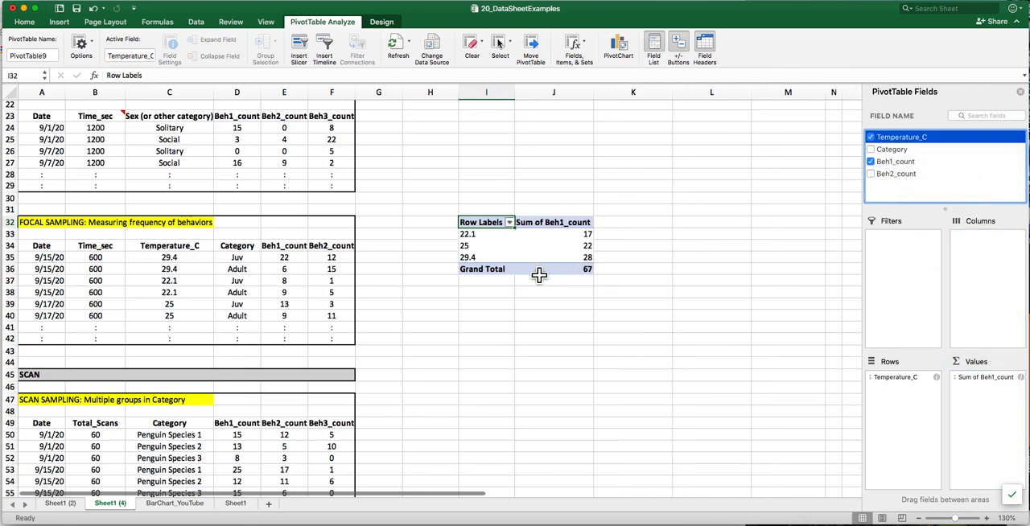
drag(899, 177, 991, 400)
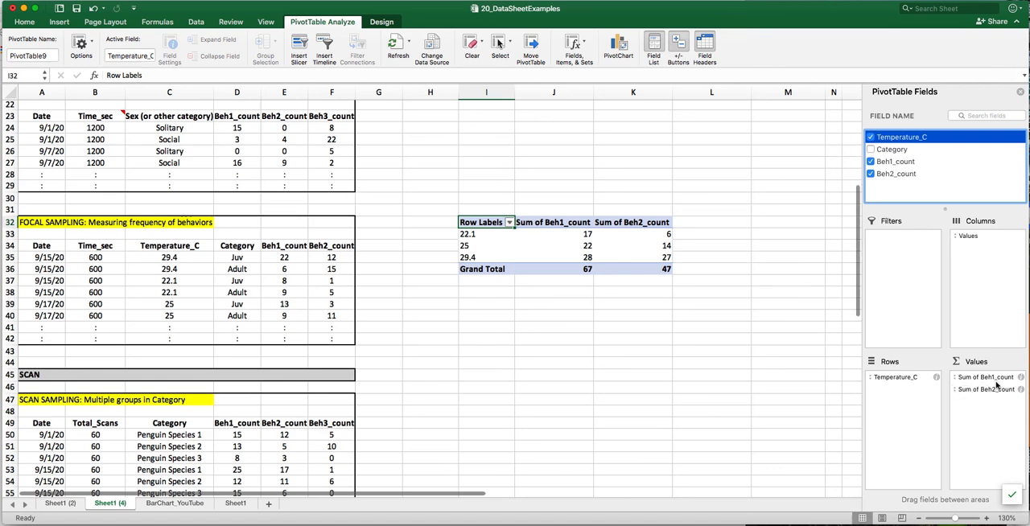
- Summarize both Beh1_count and Beh2_count by Average in the PivotTable
click(1020, 378)
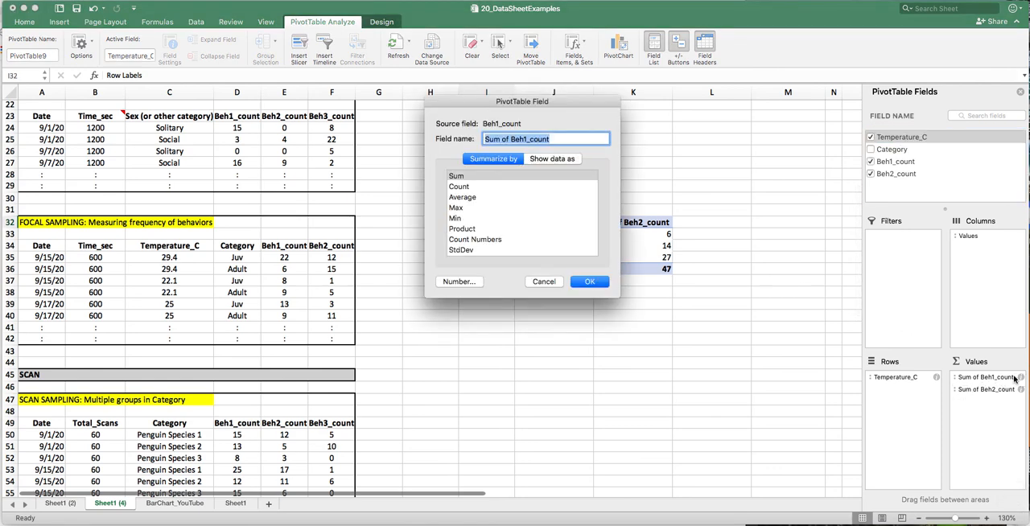
click(462, 200)
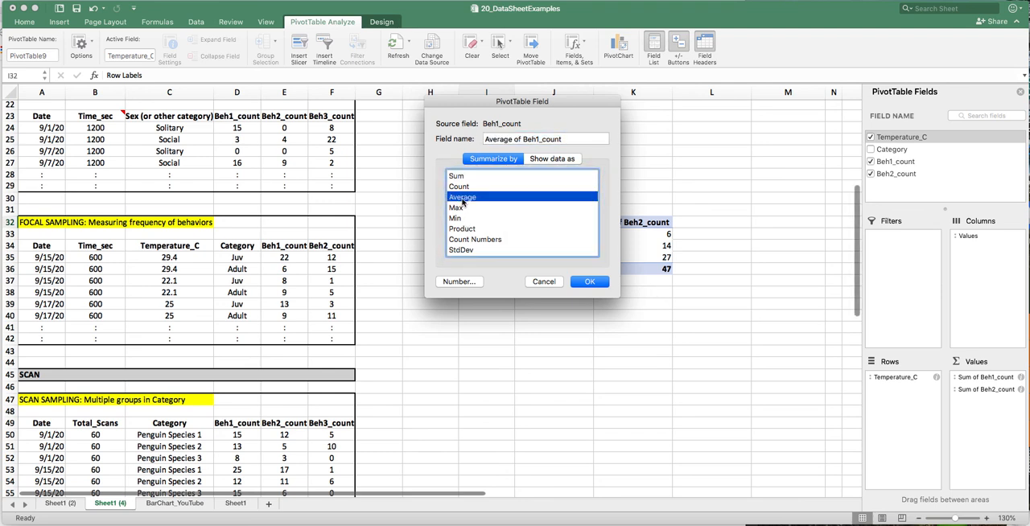
click(596, 285)
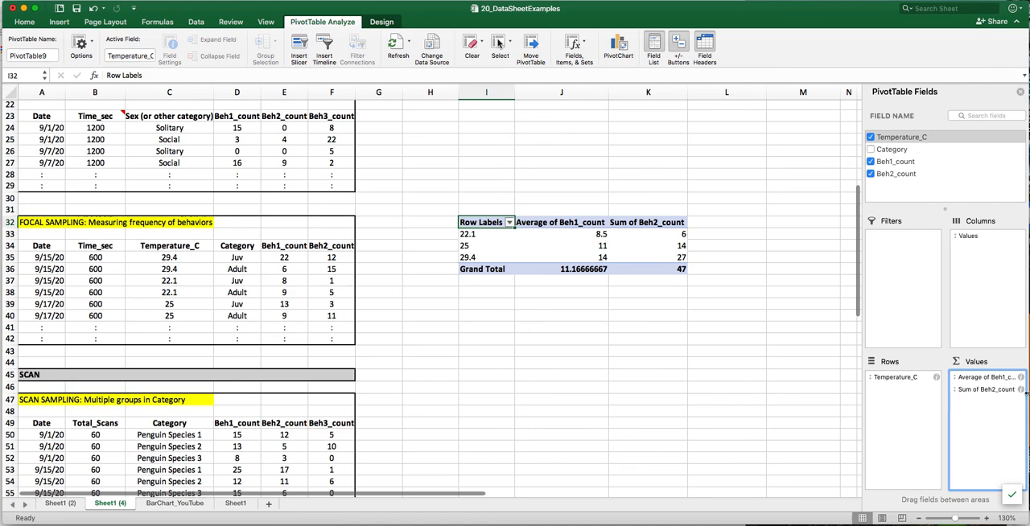
click(1019, 390)
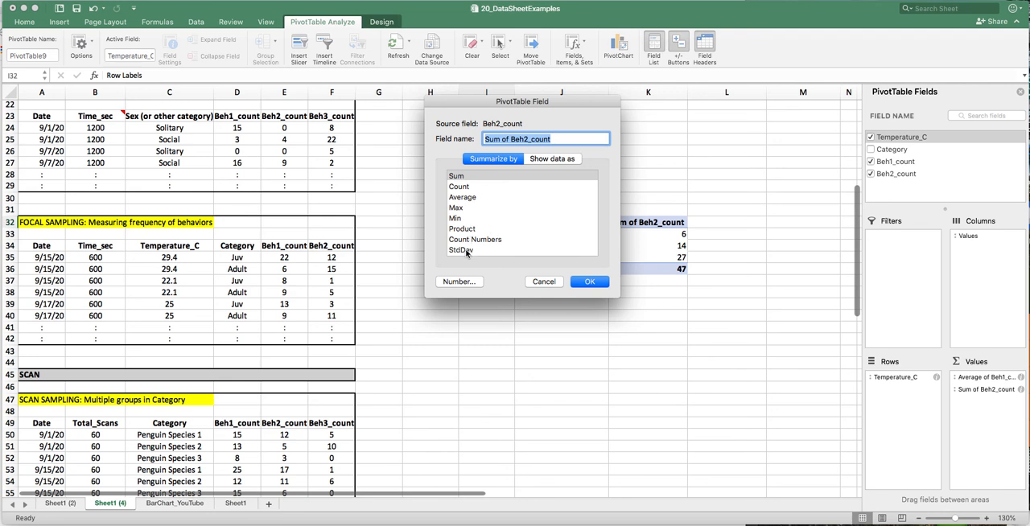
click(457, 198)
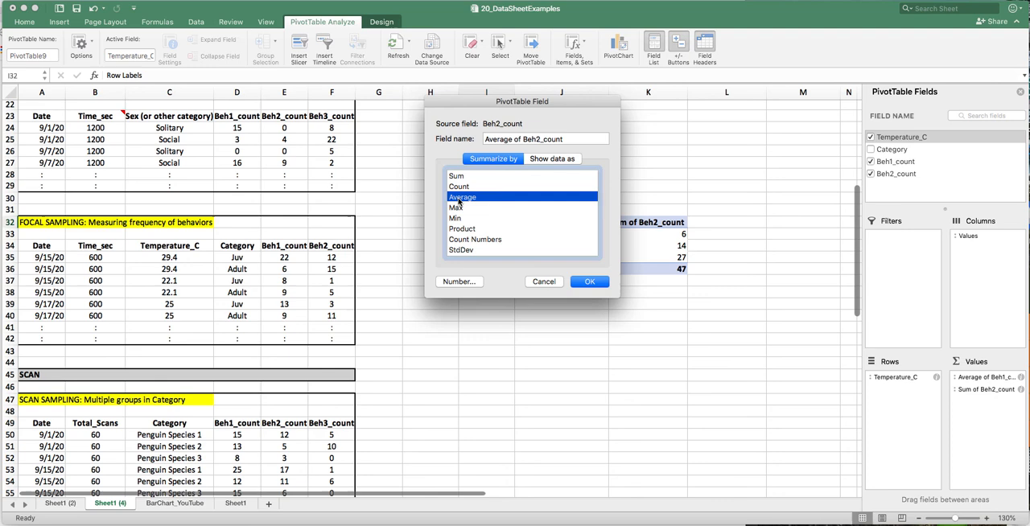
click(587, 283)
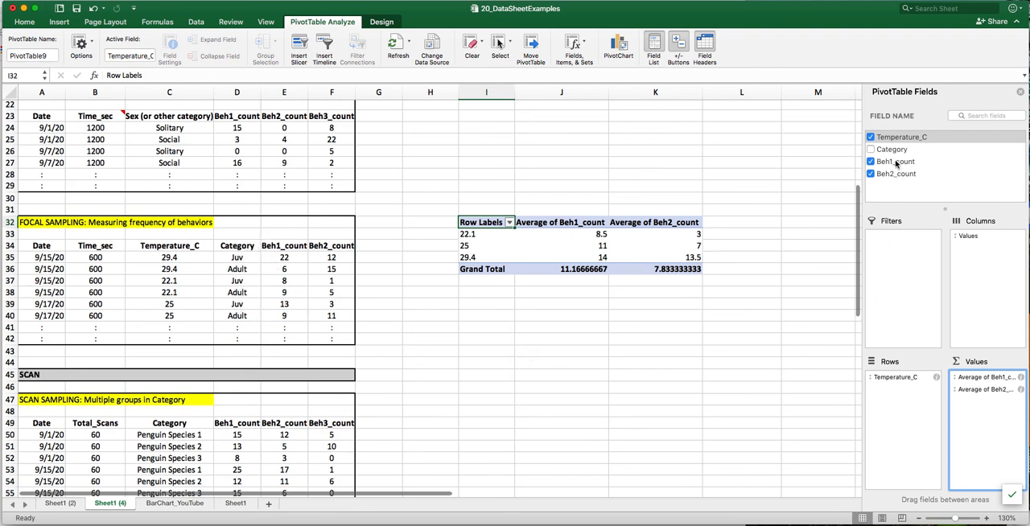
- Add Category as the PivotTable's report filter and show only the Adult data
drag(889, 151, 901, 245)
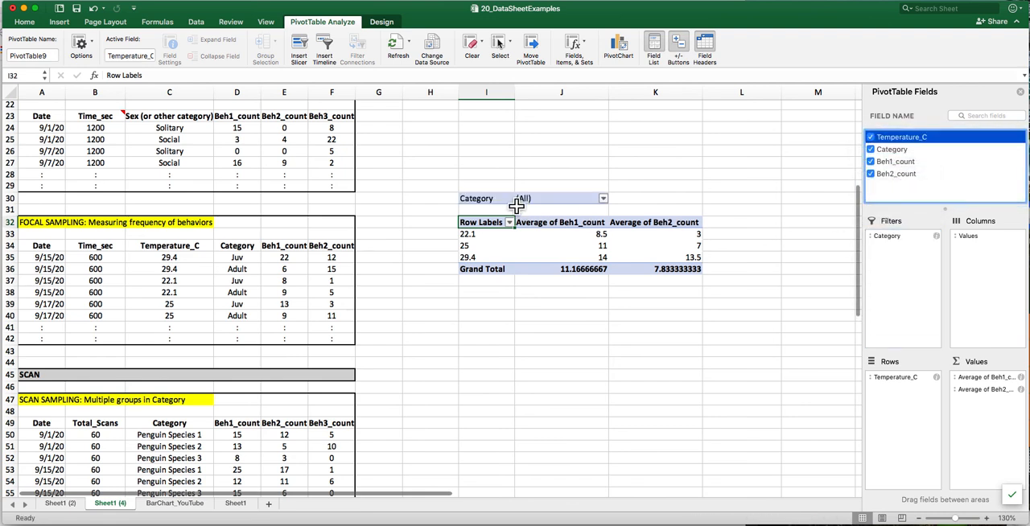
click(603, 199)
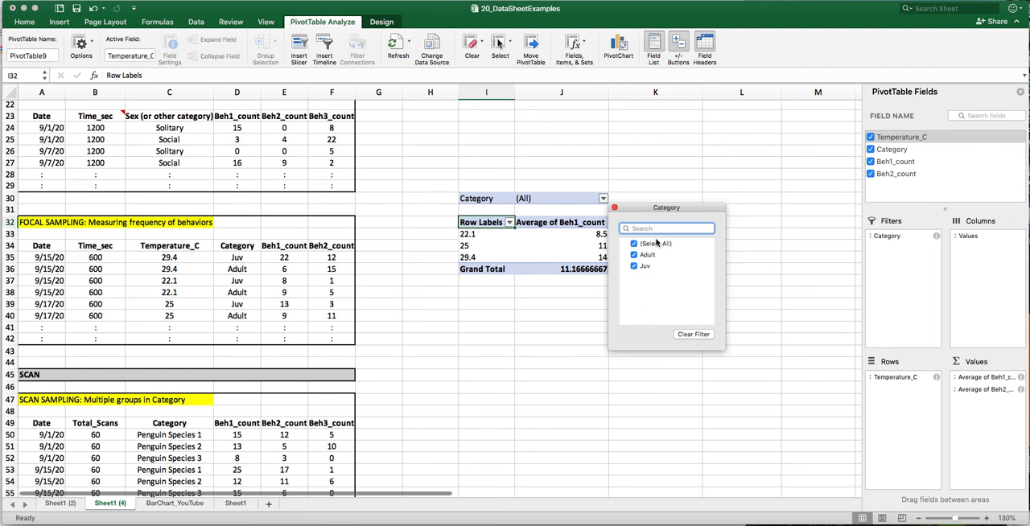
drag(658, 206, 774, 167)
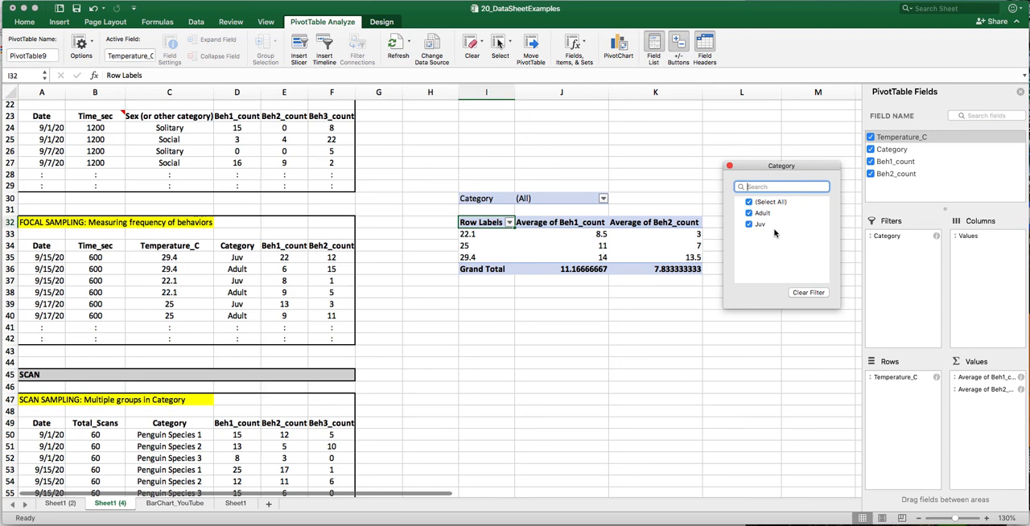
click(749, 203)
click(749, 214)
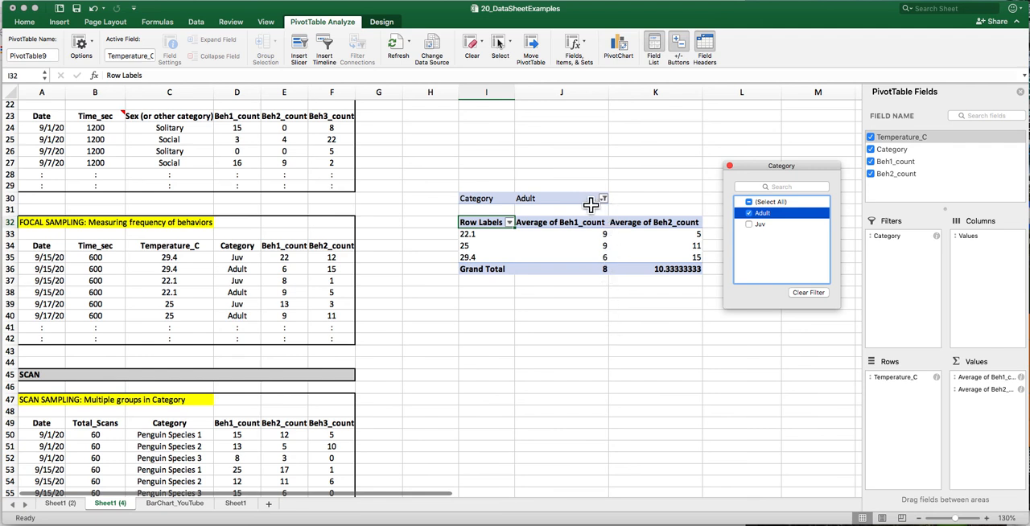
- Switch the Category filter from Adult to Juv only and close the filter options
click(748, 213)
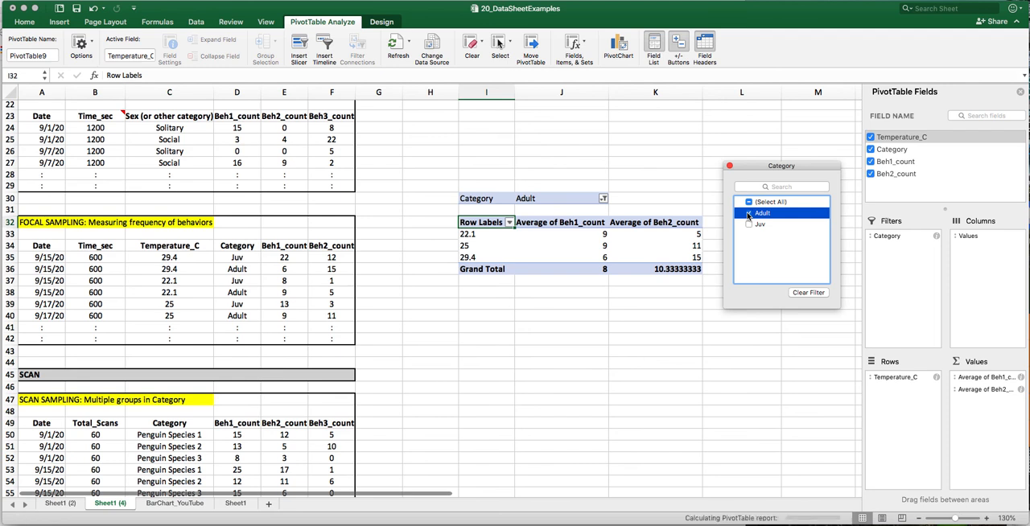
click(749, 225)
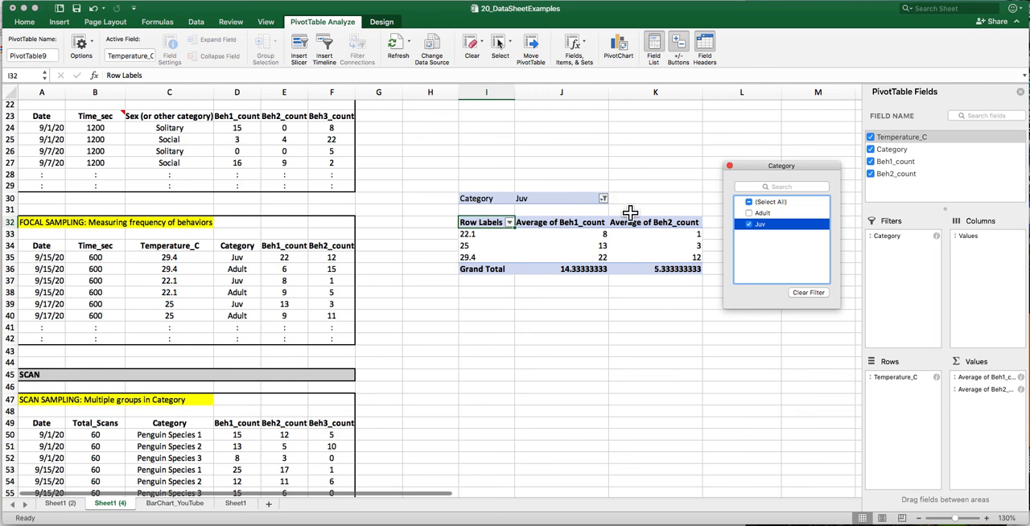
click(730, 167)
- Try to insert a scatter chart directly from the PivotTable range I32:K35, leaving out the Grand Total row
scroll(478, 211, right, 2)
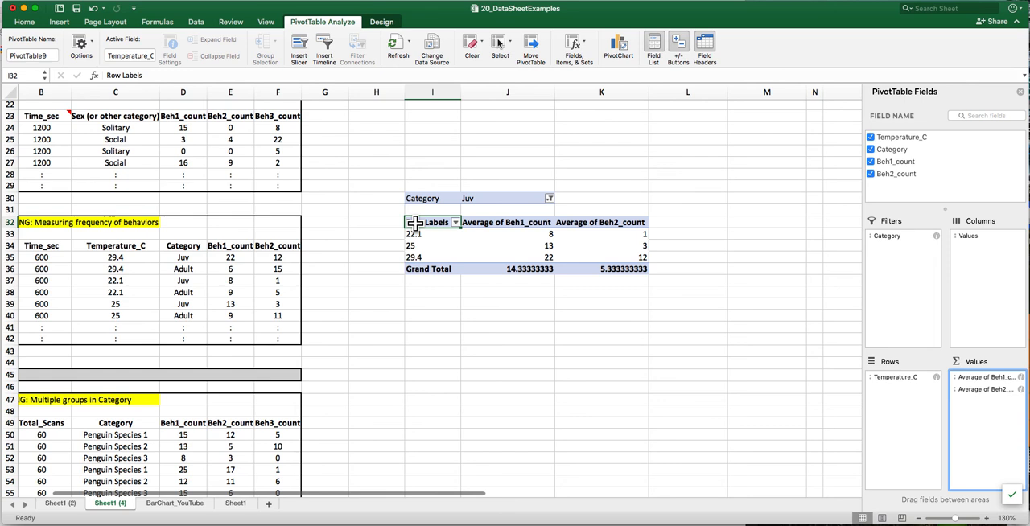
drag(414, 224, 598, 256)
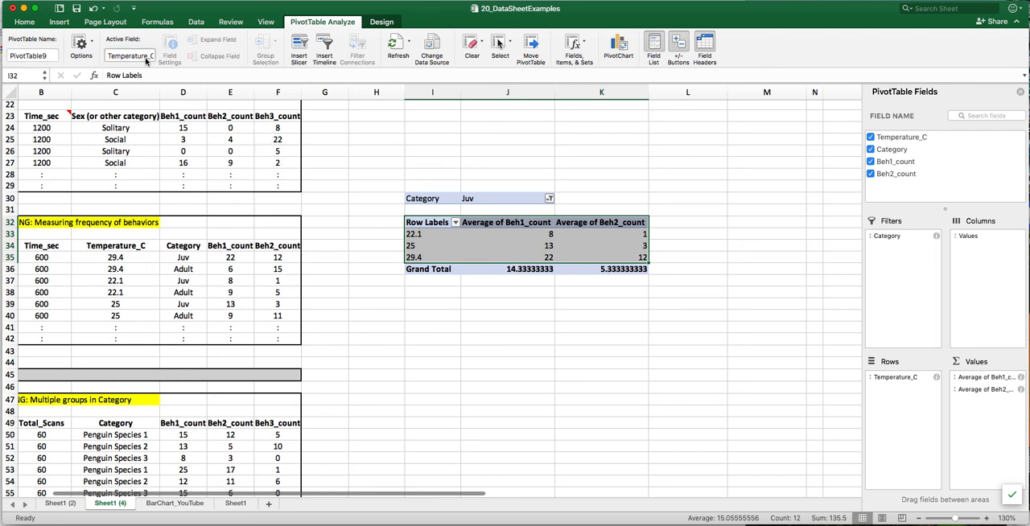
click(60, 21)
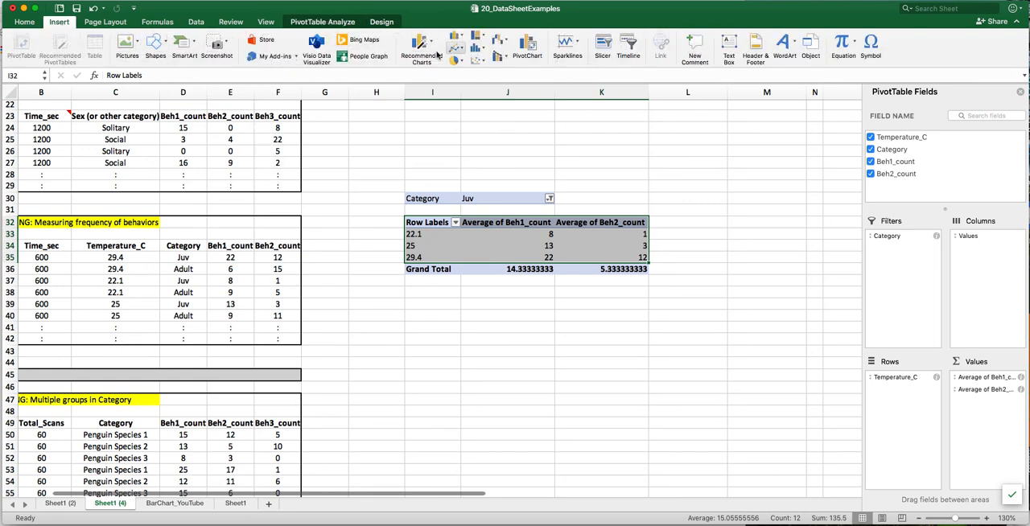
click(477, 61)
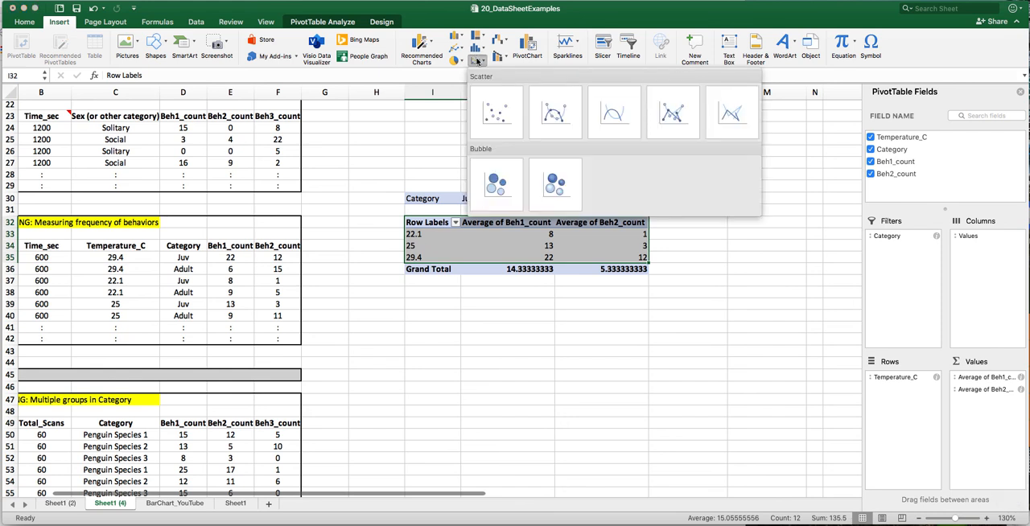
click(515, 116)
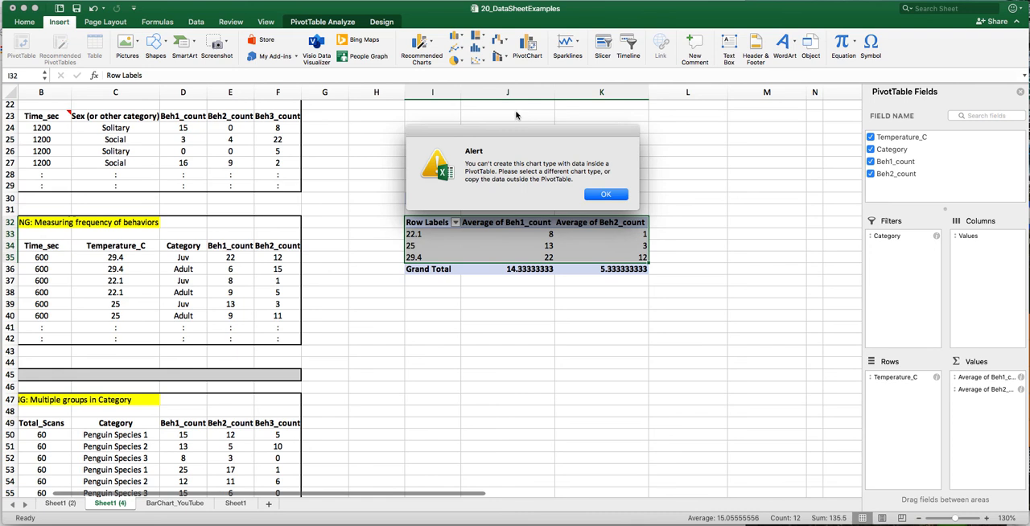
click(609, 195)
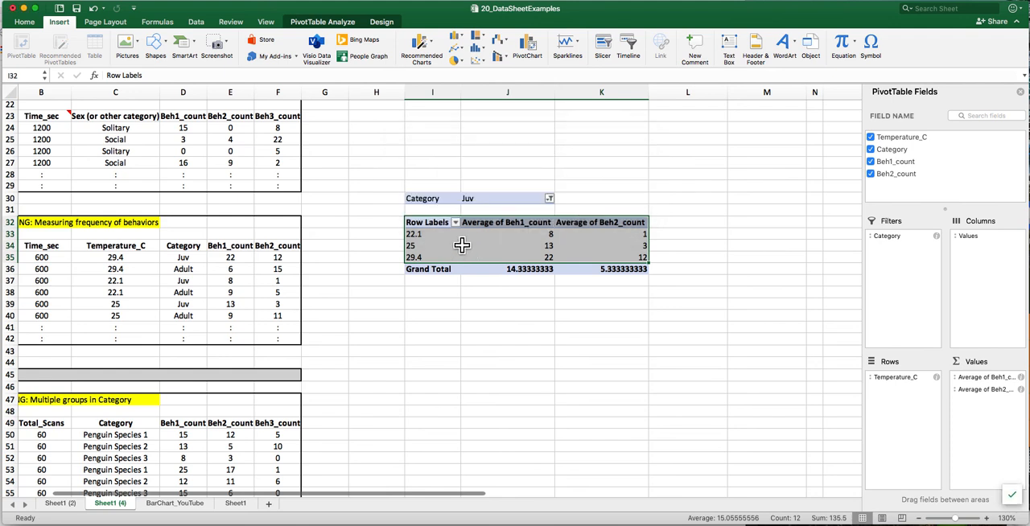
- Copy the PivotTable range I32:K35, without the Grand Total row, and paste it below the table starting at cell I38
click(80, 1)
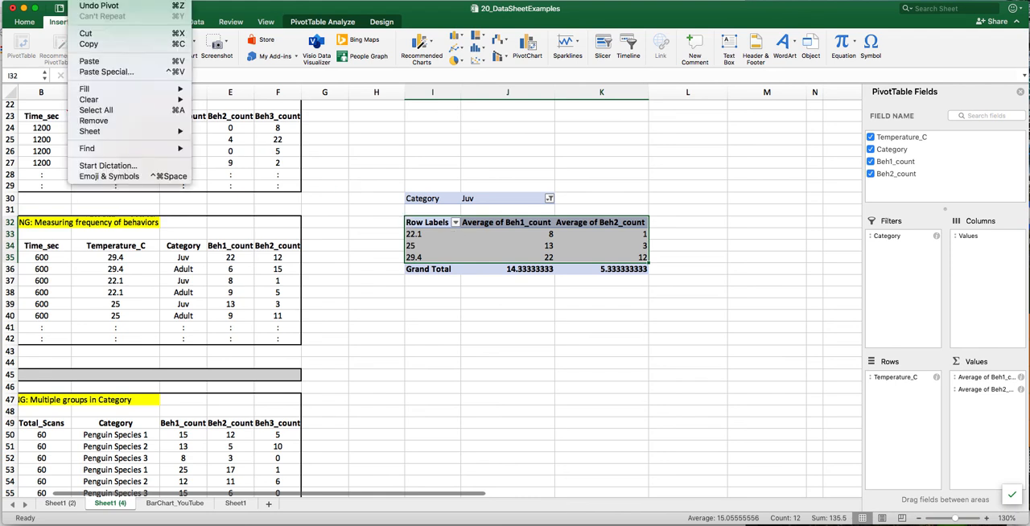
click(111, 52)
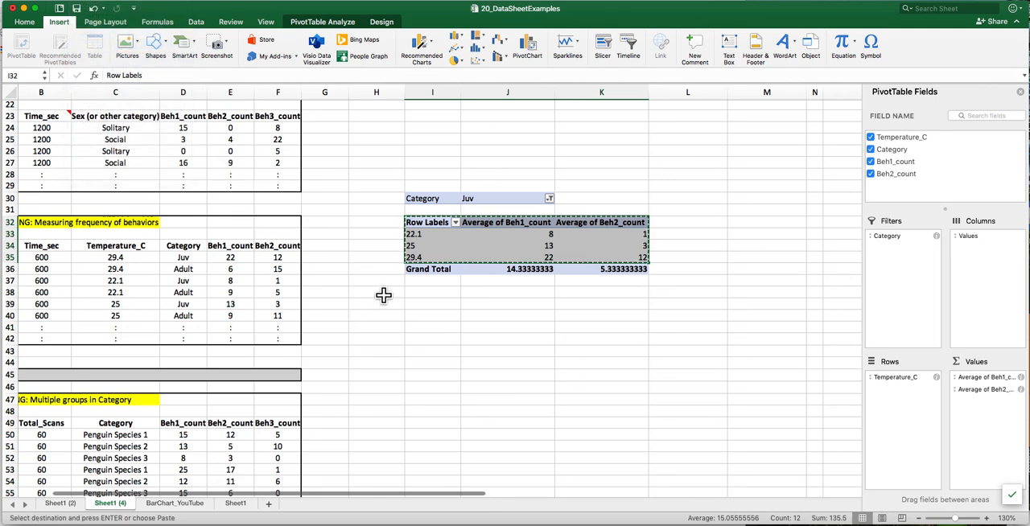
click(434, 296)
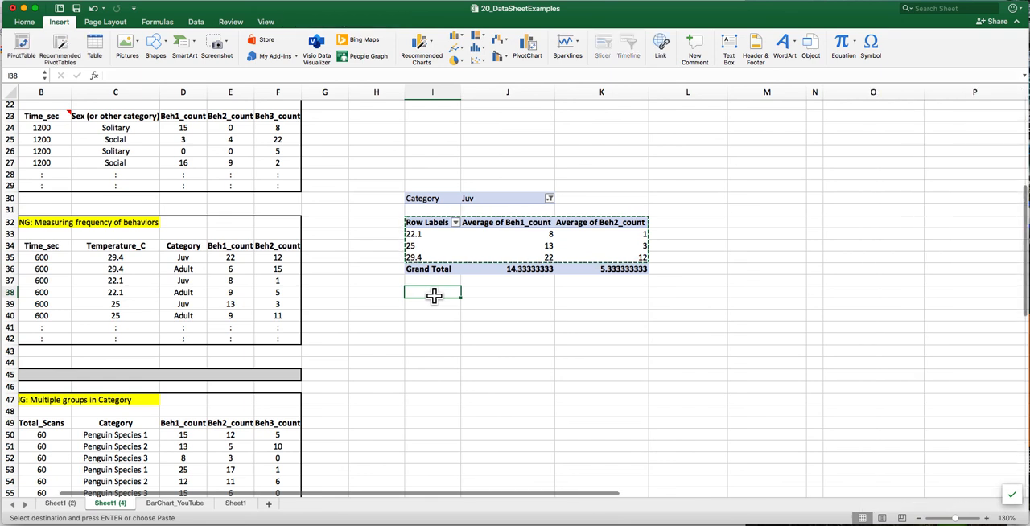
right_click(434, 298)
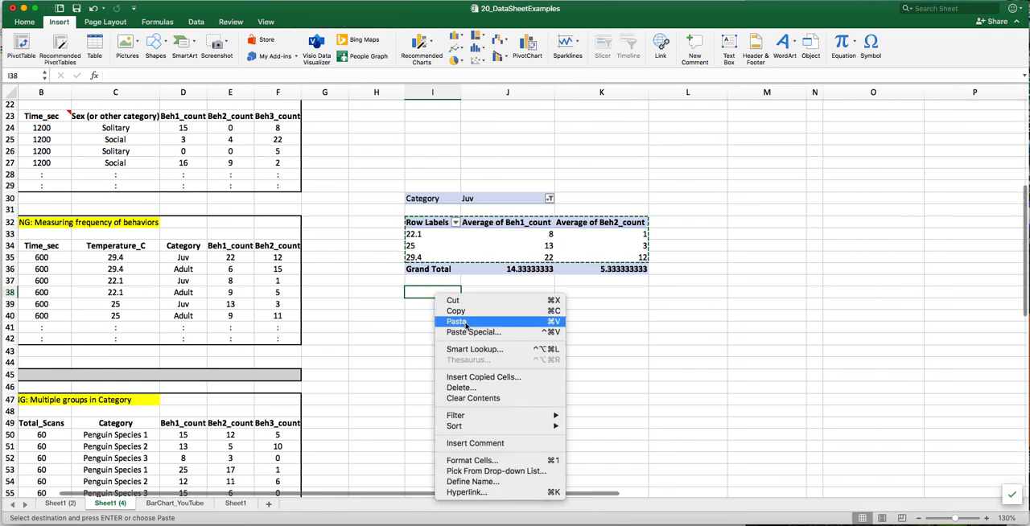
click(465, 322)
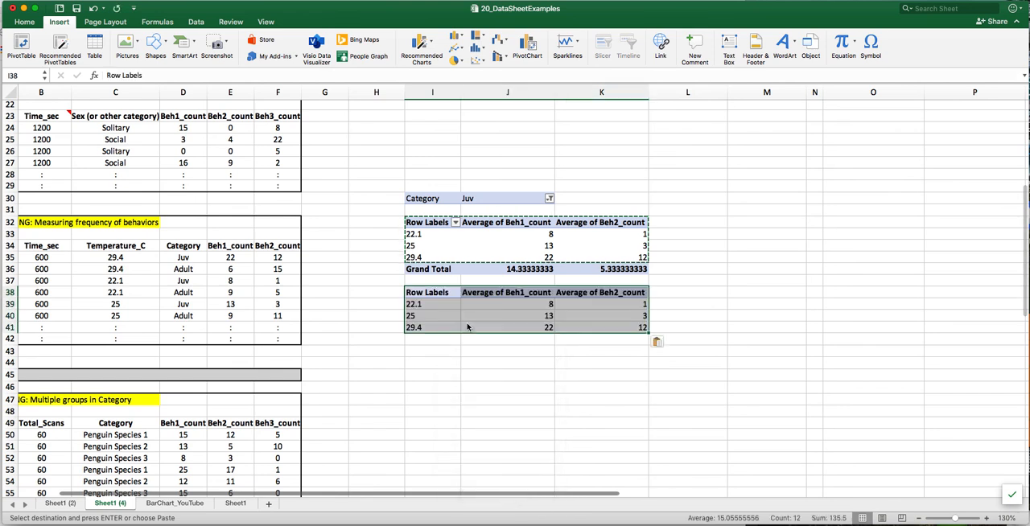
- Label the pasted data "Juvenile" in cell H38
click(379, 295)
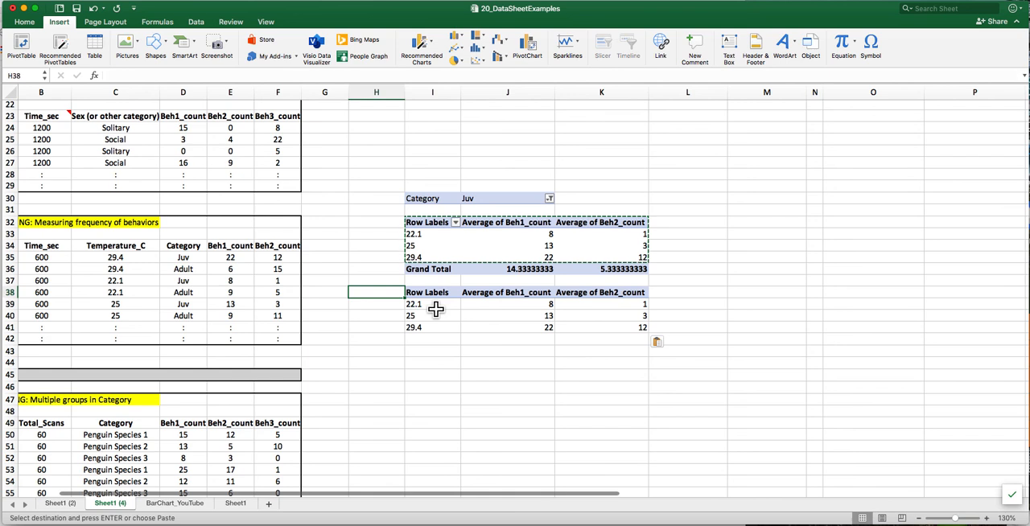
text(Ju)
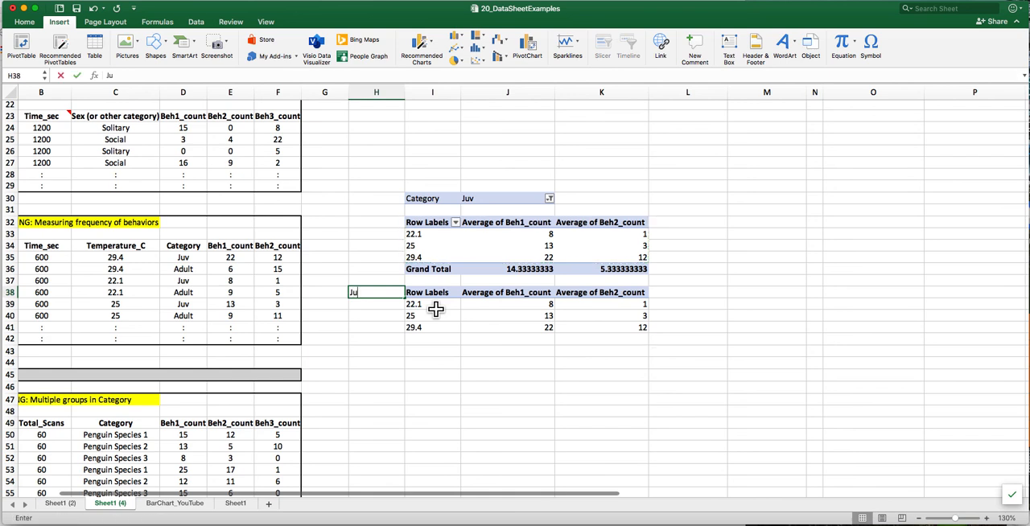
text(ven)
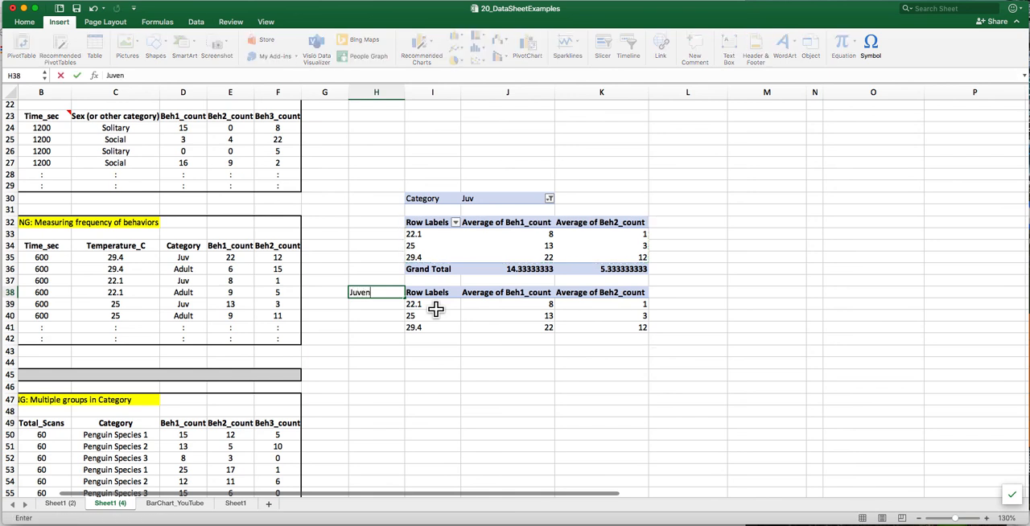
text(ile)
key(Return)
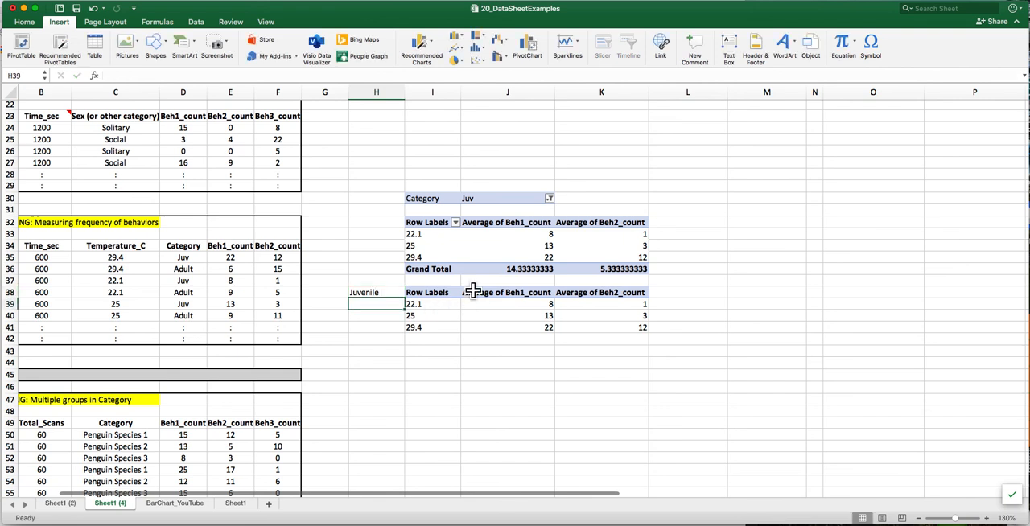
- Set the PivotTable's Category filter to Adult only and close the filter options
click(549, 199)
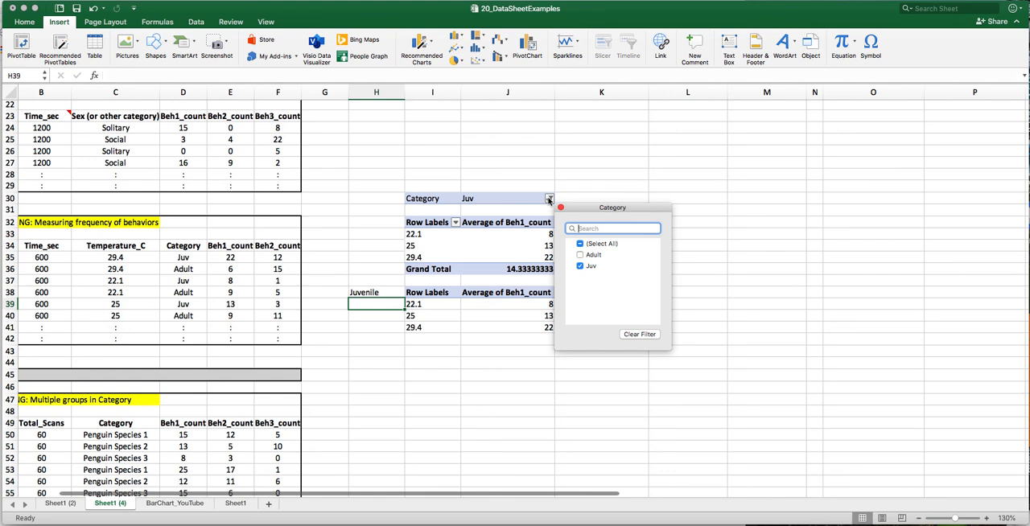
click(581, 255)
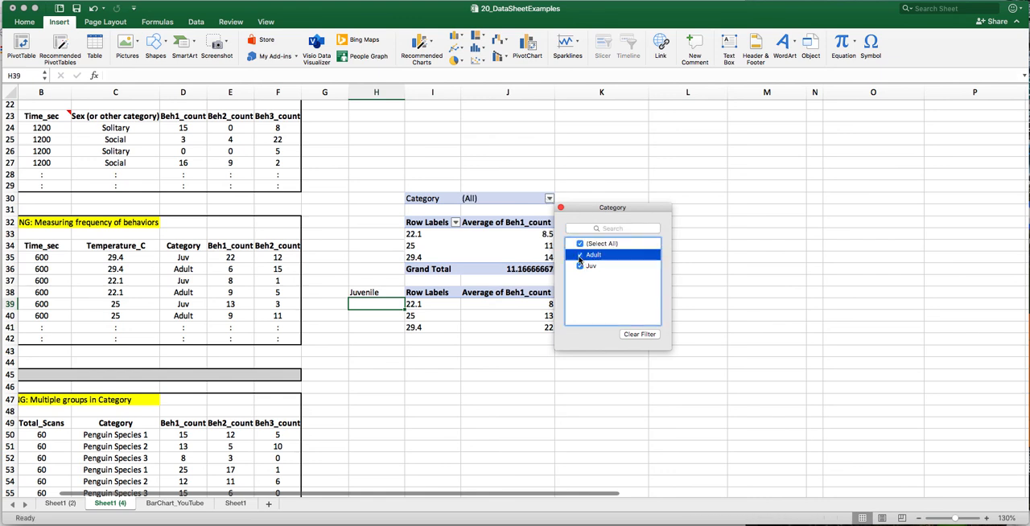
click(580, 255)
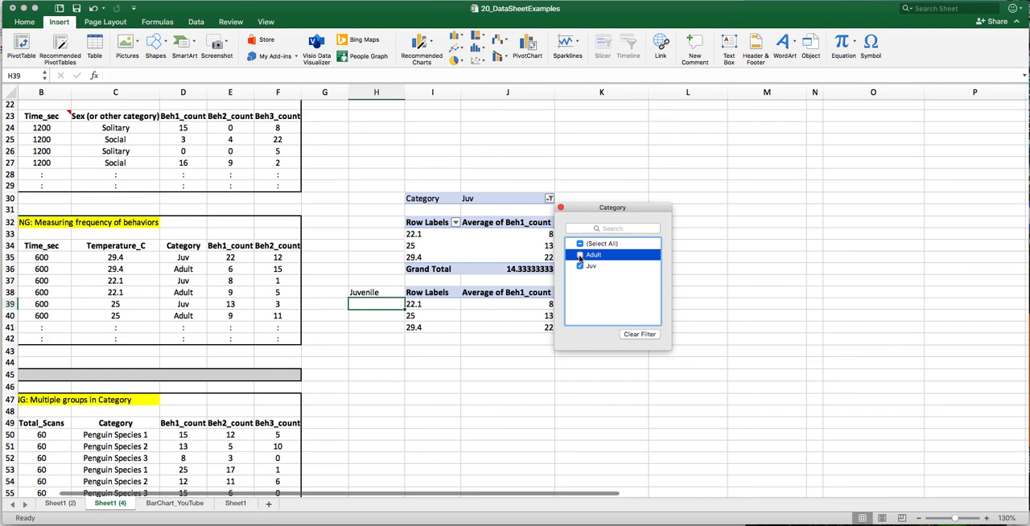
click(580, 244)
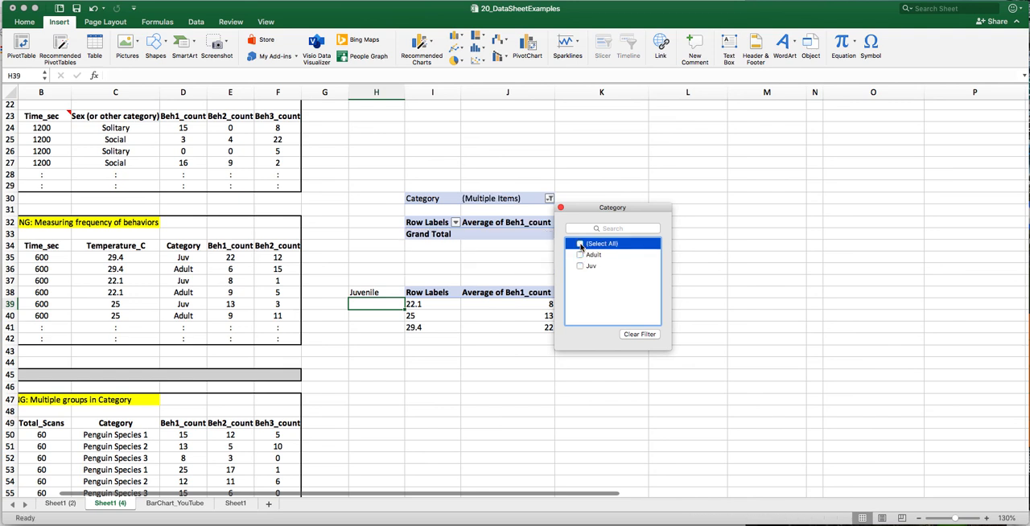
click(580, 255)
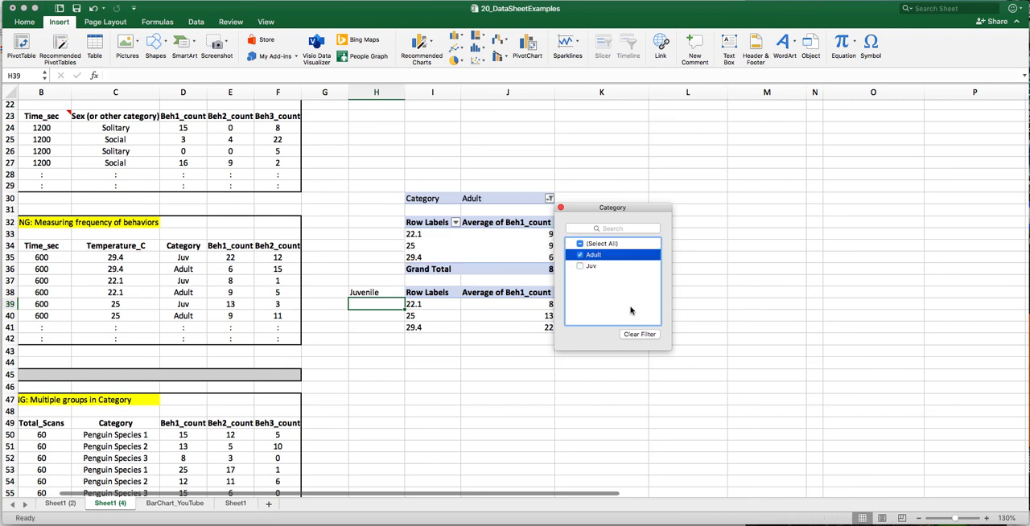
click(494, 364)
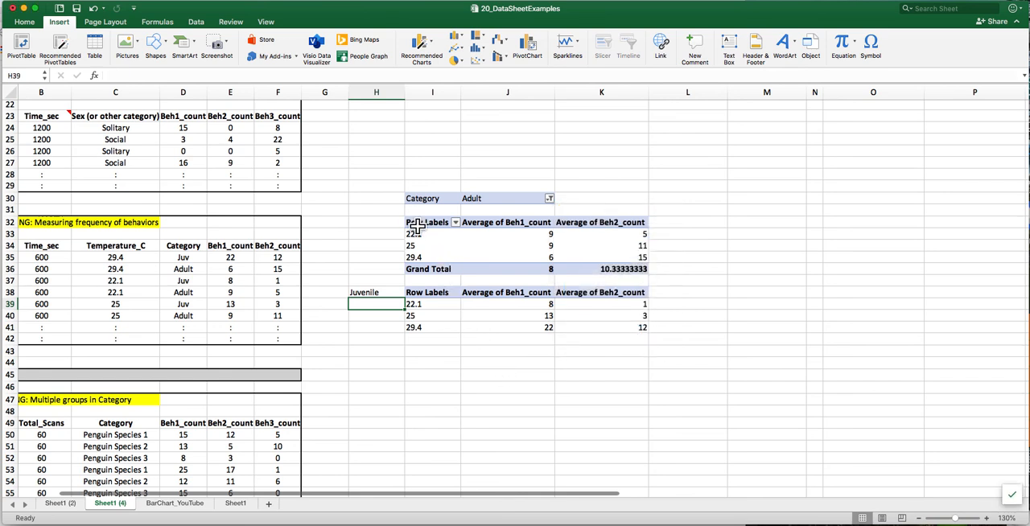
- Copy the PivotTable range I32:K35, without the Grand Total row, and paste it below the juvenile data starting at cell I44
drag(416, 227, 613, 262)
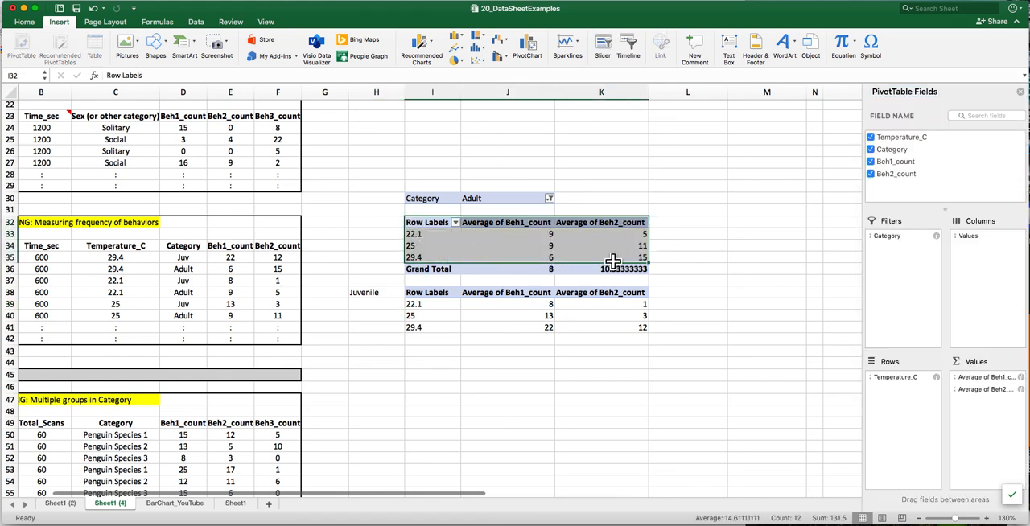
click(96, 2)
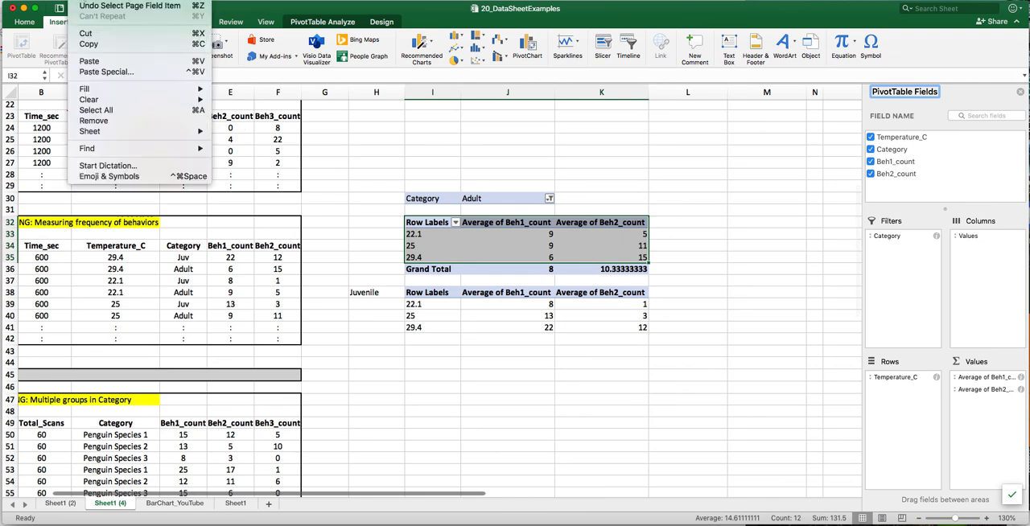
click(95, 45)
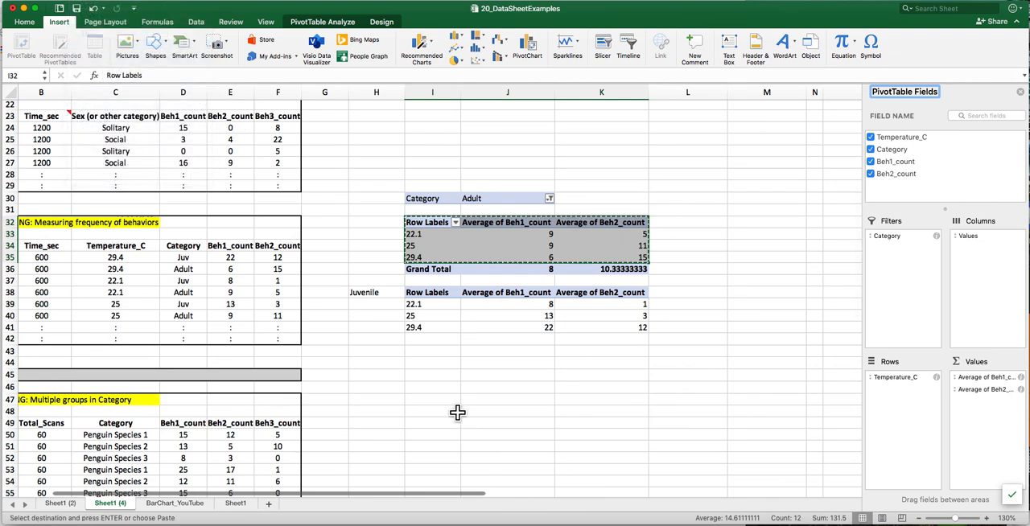
click(416, 360)
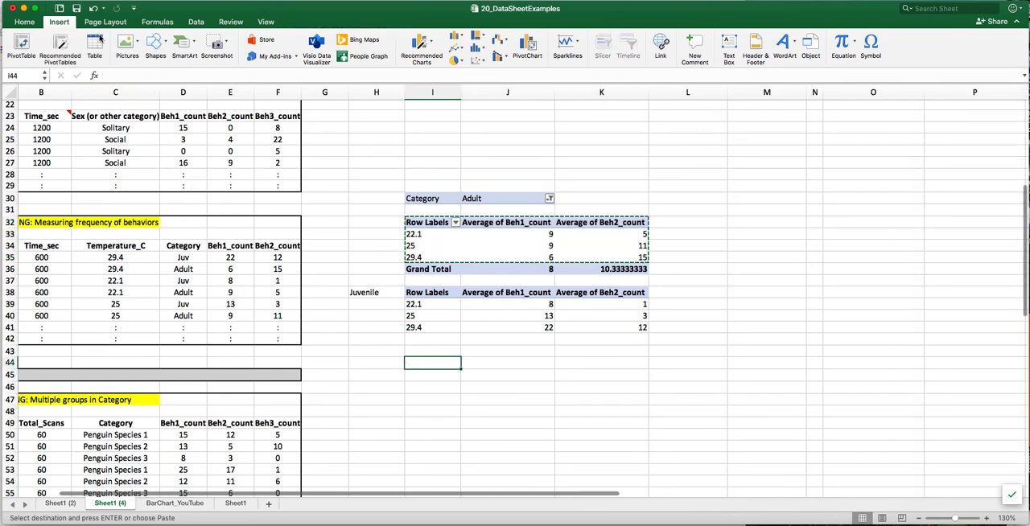
click(85, 0)
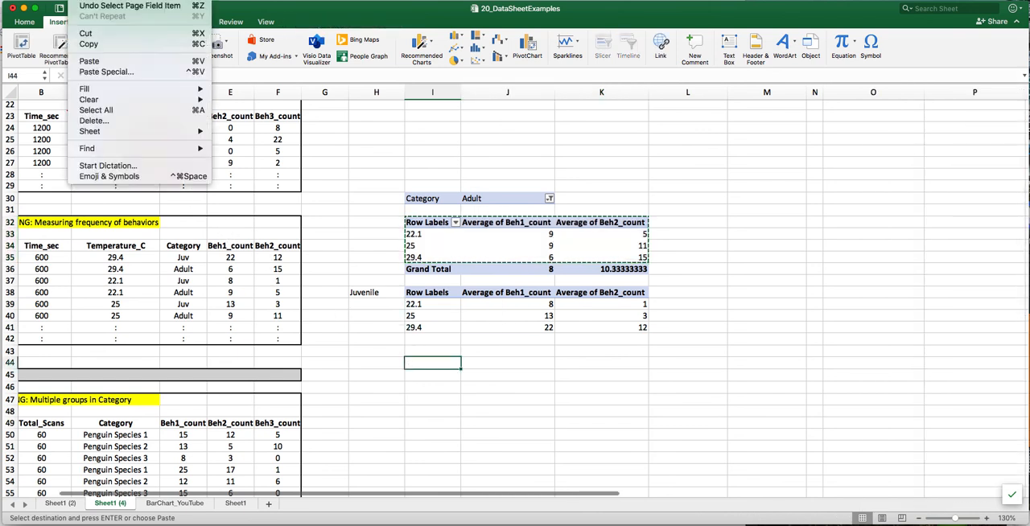
click(110, 62)
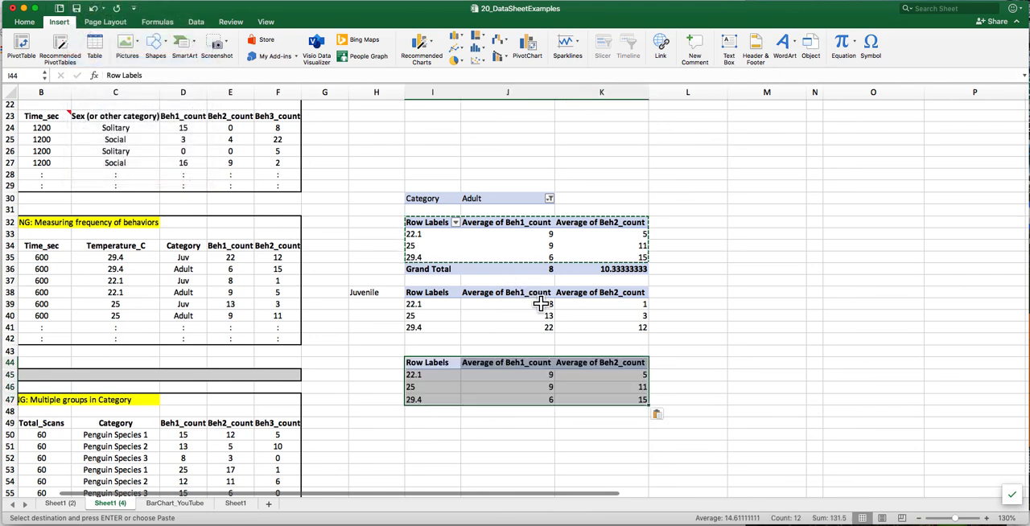
- Label the second pasted data block "Adult" in cell H44
click(380, 366)
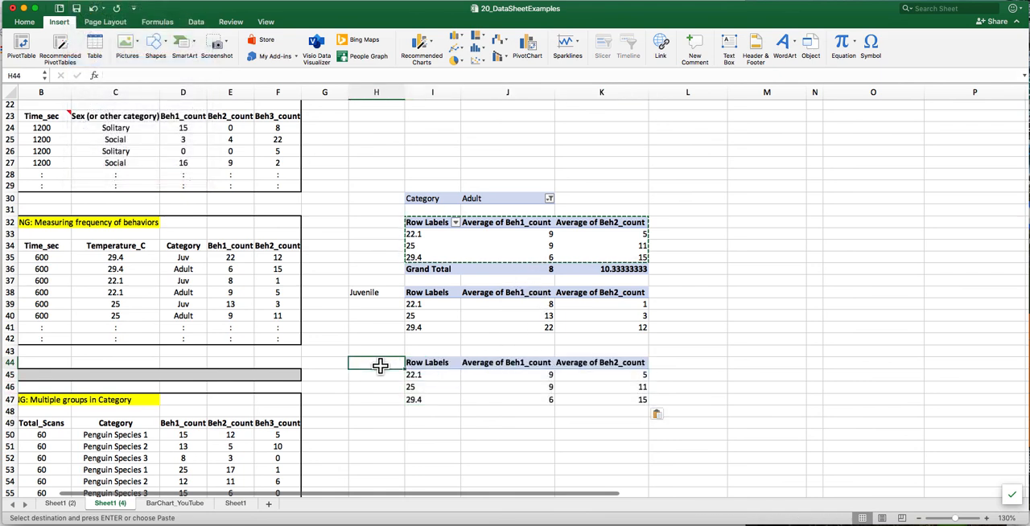
text(Adi;t)
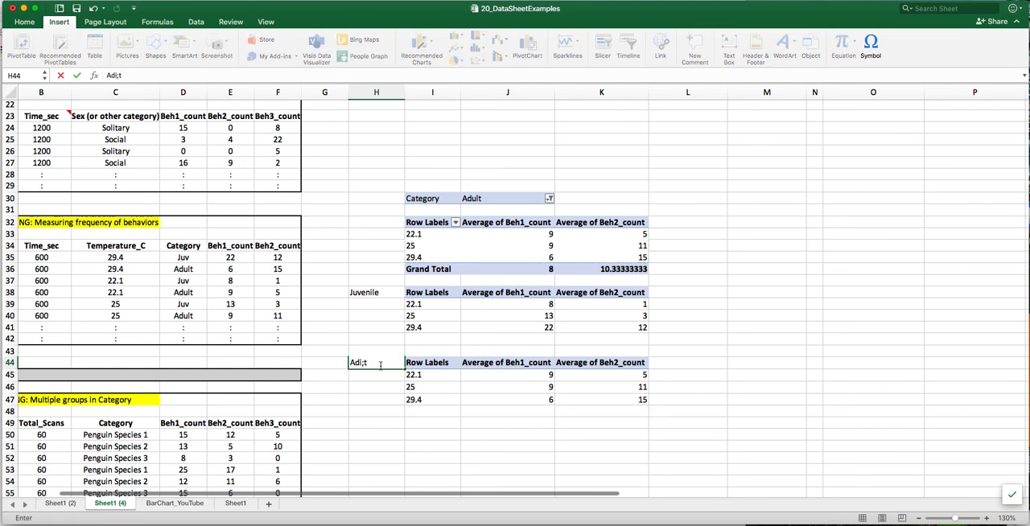
key(BackSpace)
key(BackSpace)
text(lt)
key(Return)
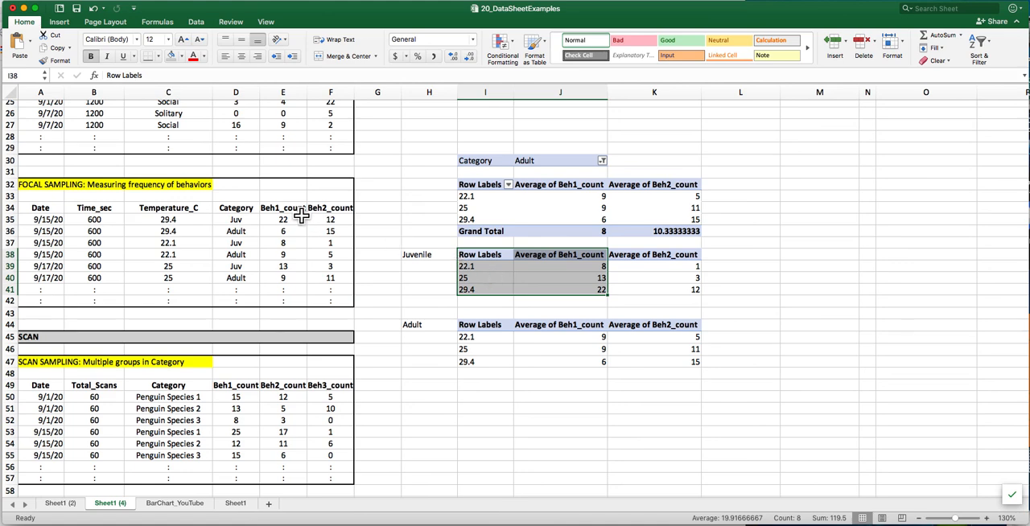
- Insert a plain scatter chart from the juvenile range I38:J41 and place it in the empty area beside the tables
click(65, 23)
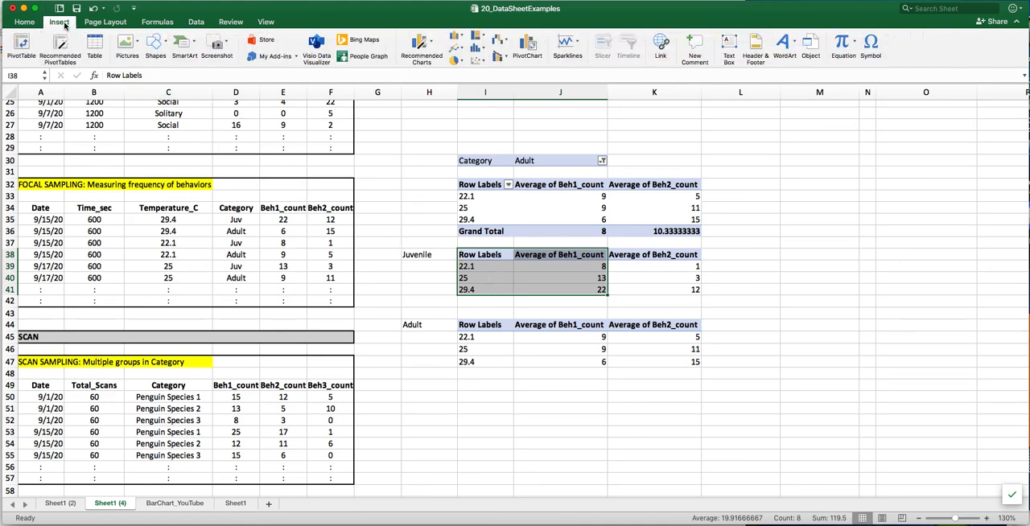
click(481, 61)
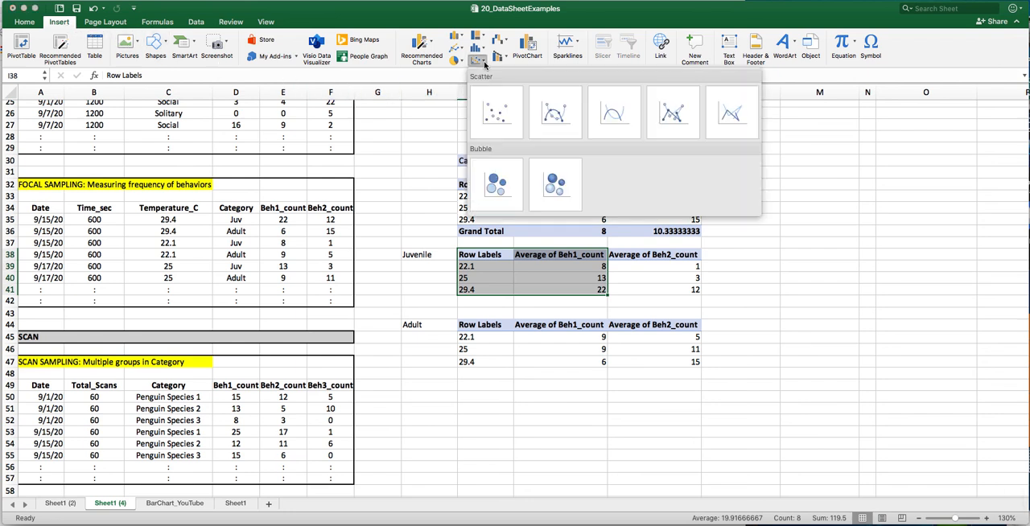
click(509, 137)
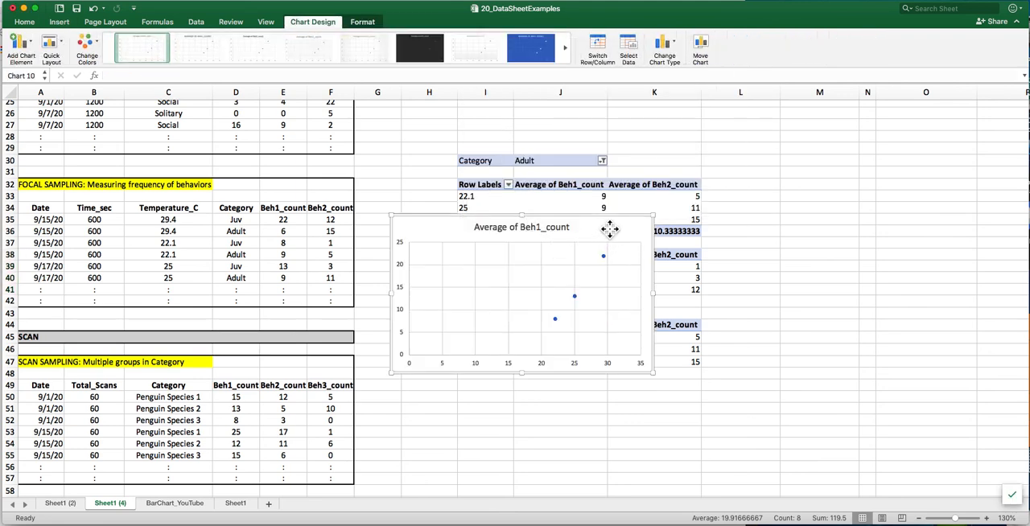
drag(609, 231, 932, 185)
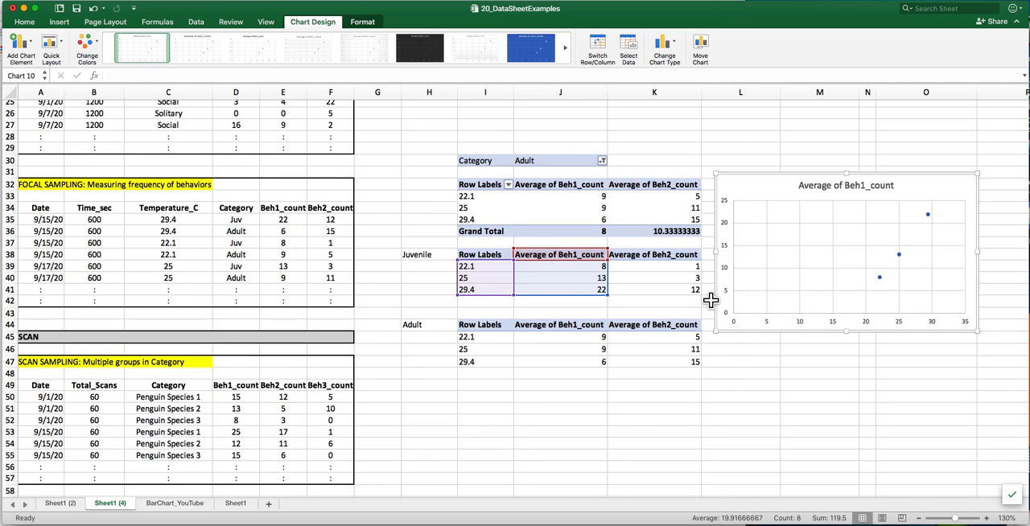
click(685, 305)
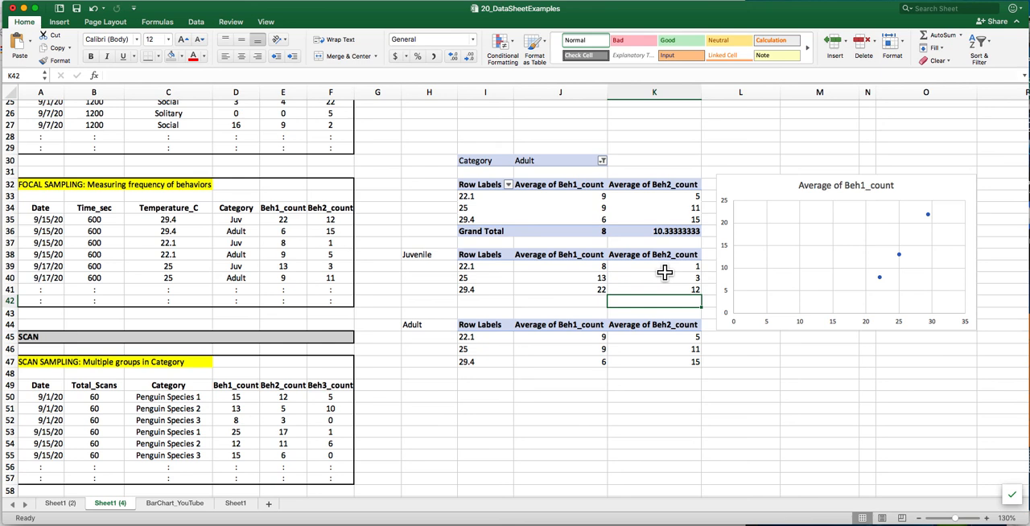
- Add a second data series to the scatter chart and take its name from cell K38, Average of Beh2_count
click(817, 257)
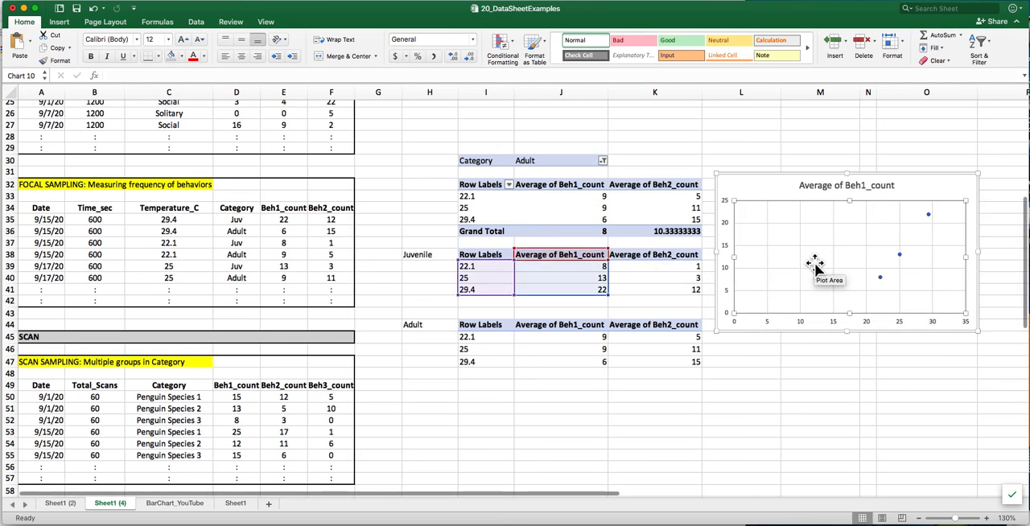
right_click(815, 259)
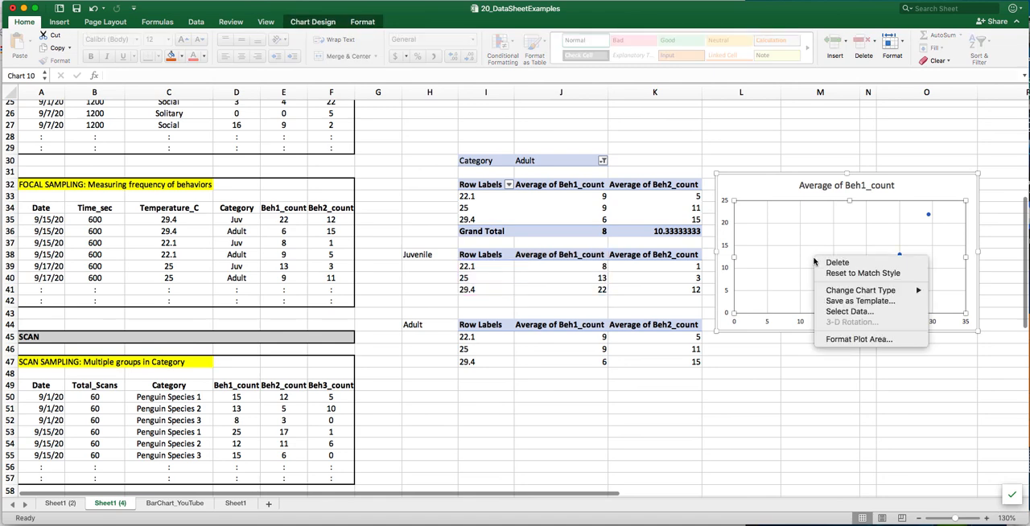
click(849, 311)
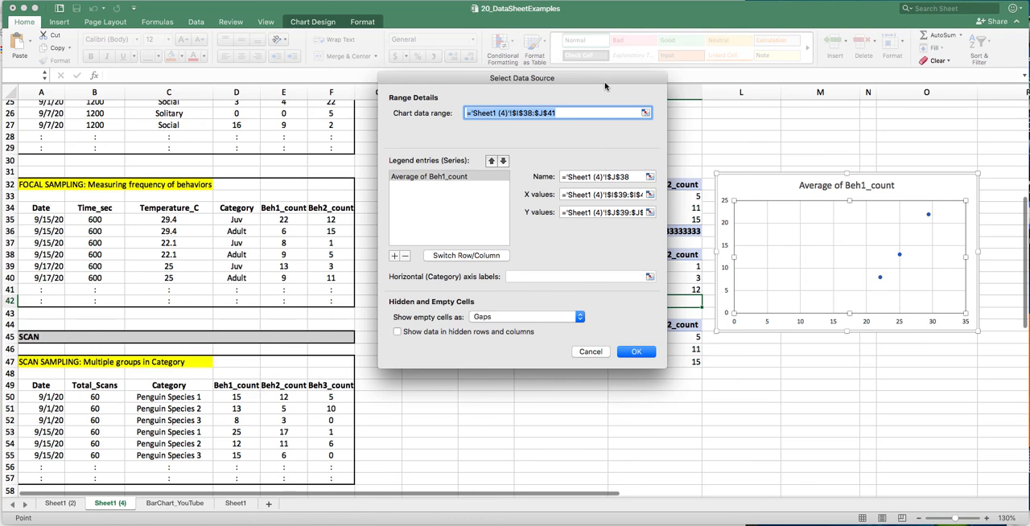
drag(605, 83, 375, 88)
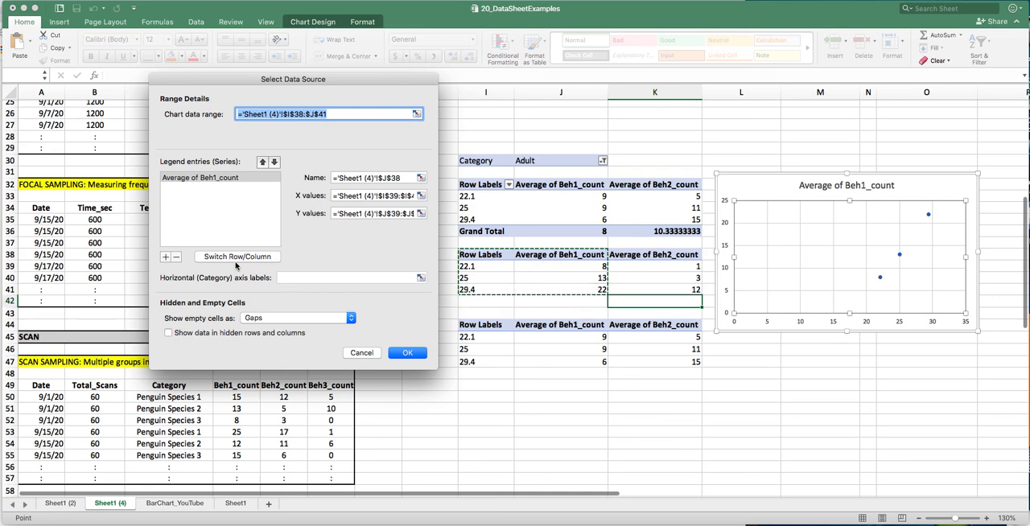
click(166, 257)
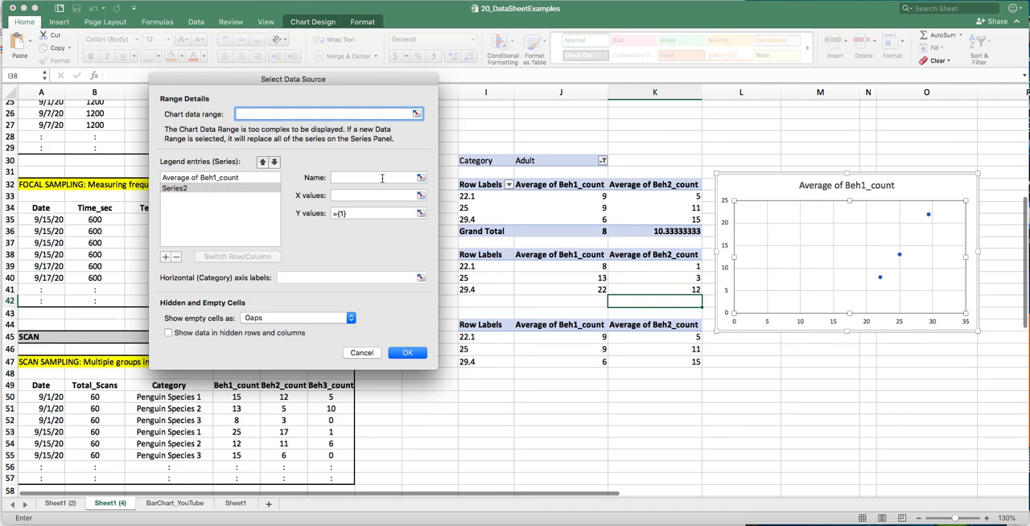
click(382, 177)
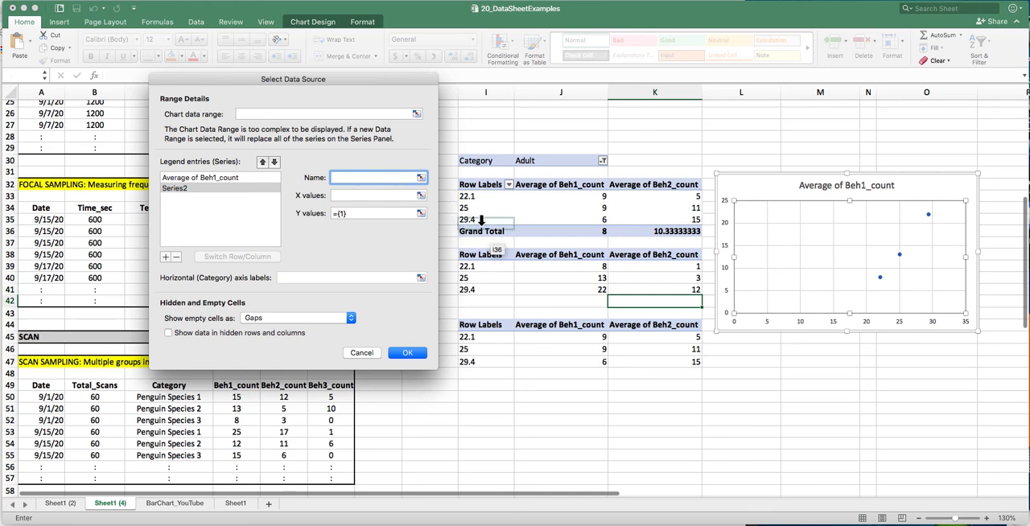
click(647, 255)
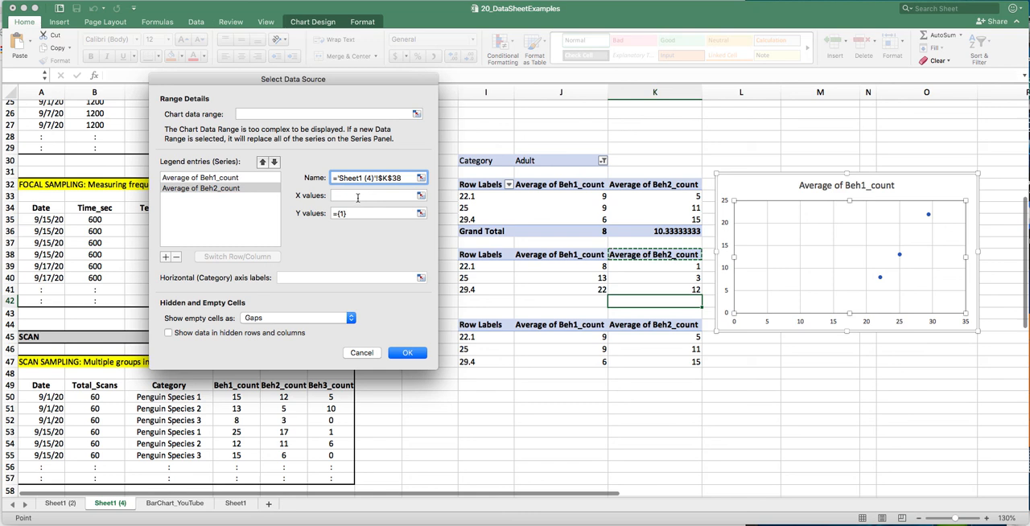
- Set the new series' X values to I39:I41 and its Y values to K39:K41, and apply the chart data changes
click(358, 197)
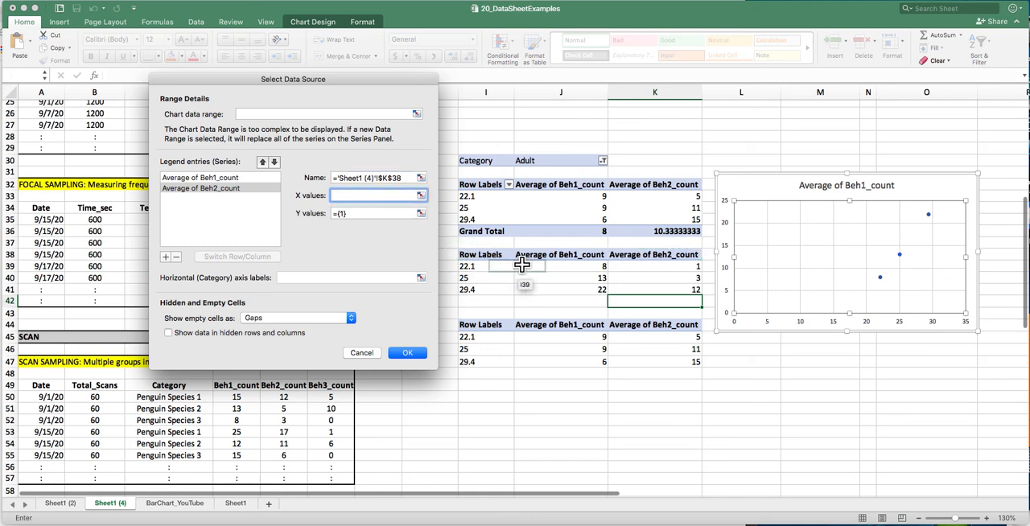
click(493, 269)
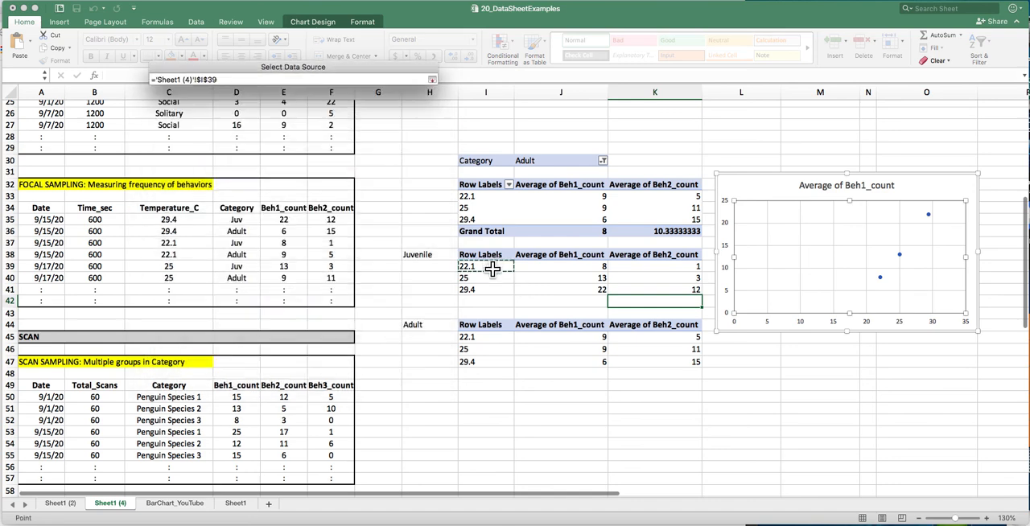
drag(493, 268, 493, 288)
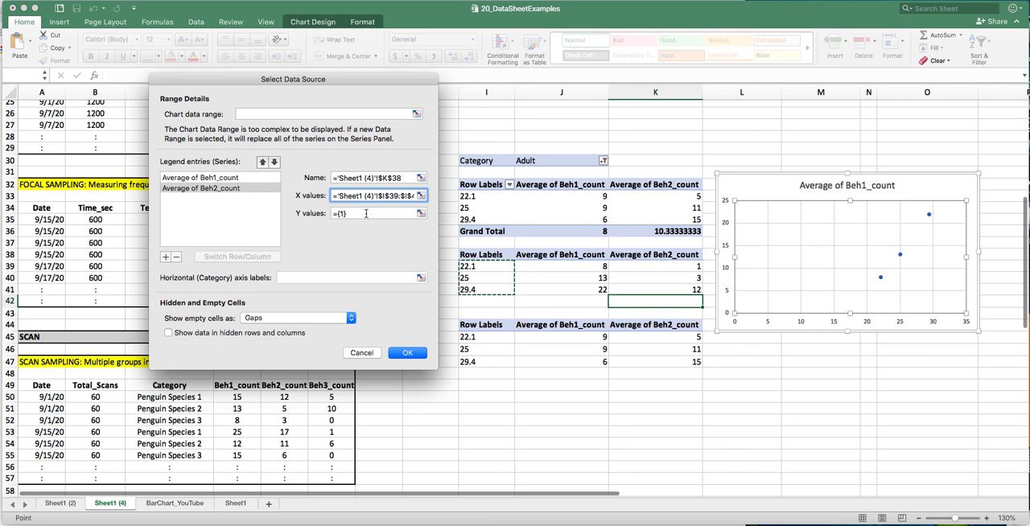
drag(366, 213, 337, 213)
click(334, 213)
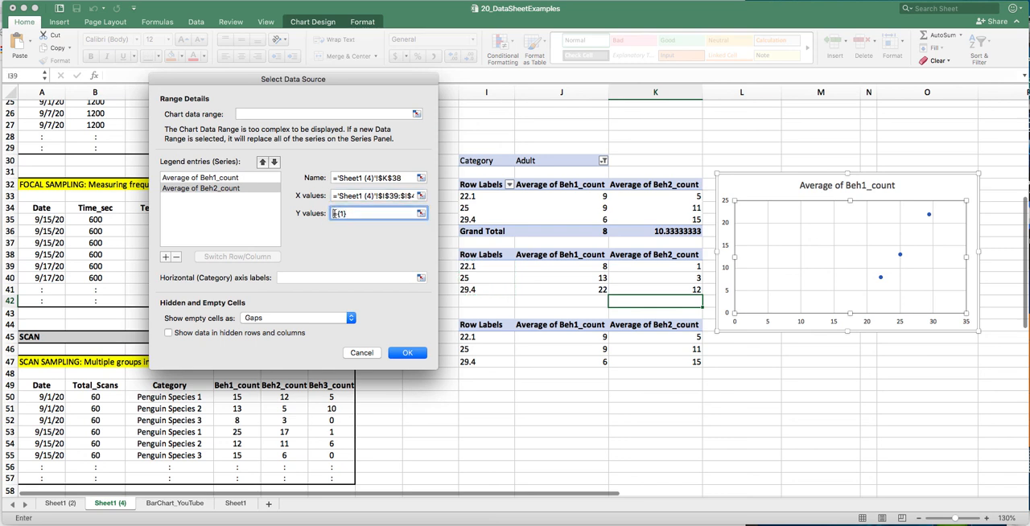
double_click(334, 213)
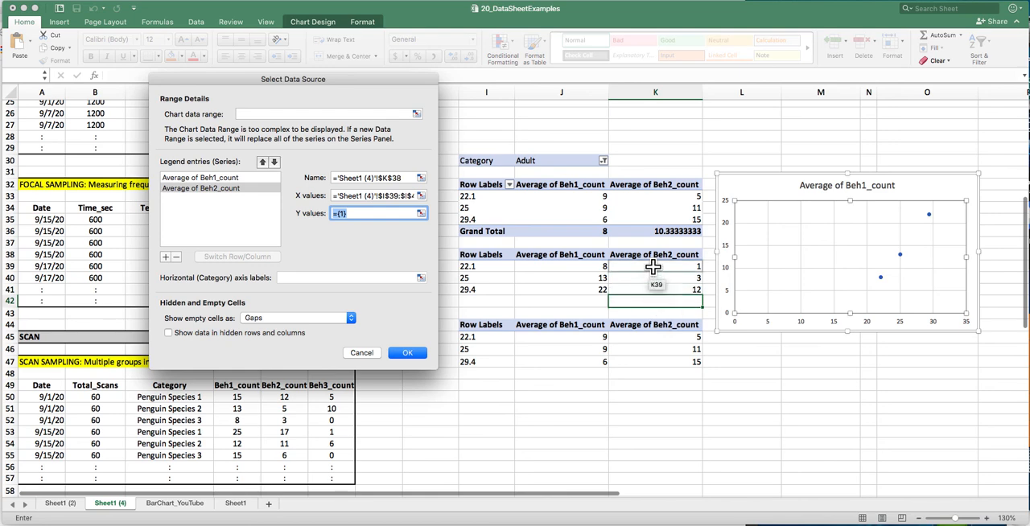
drag(653, 268, 654, 288)
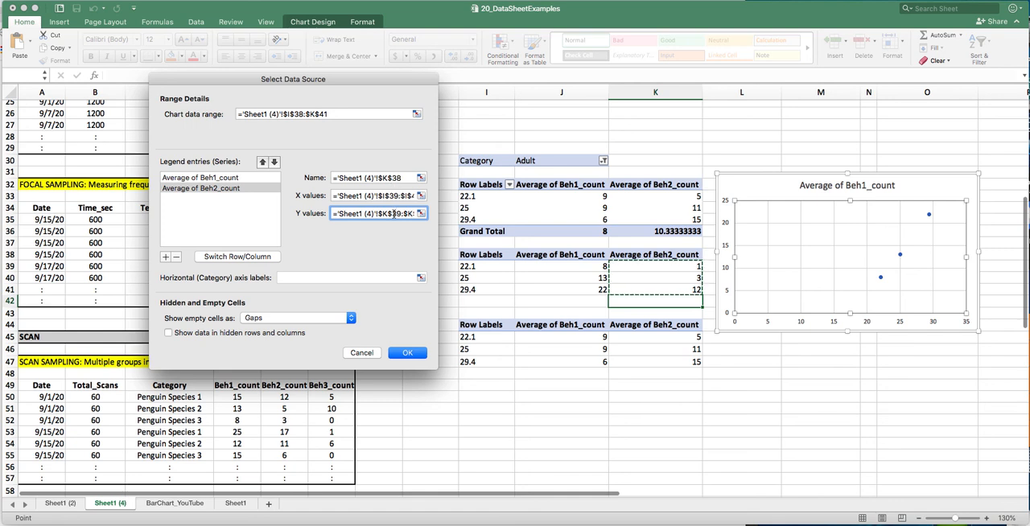
click(409, 352)
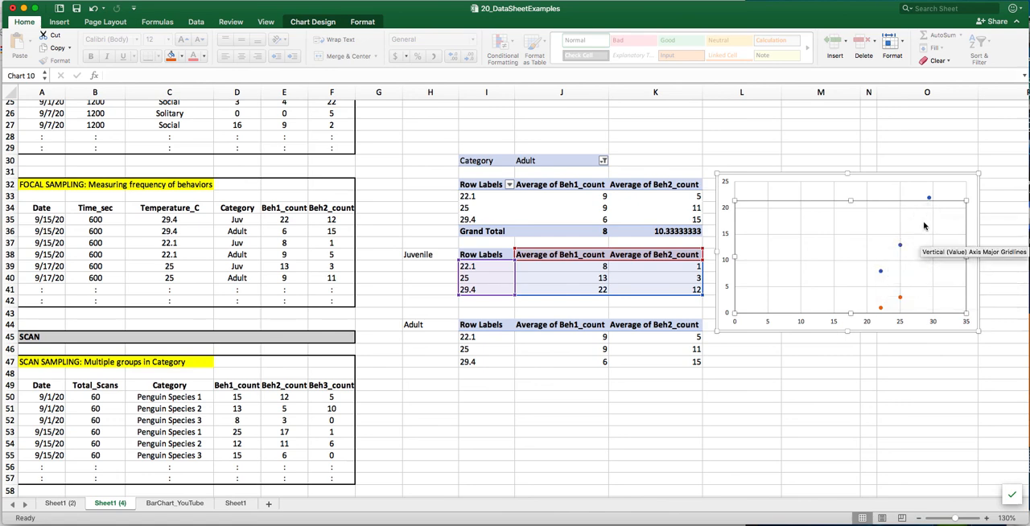
click(901, 363)
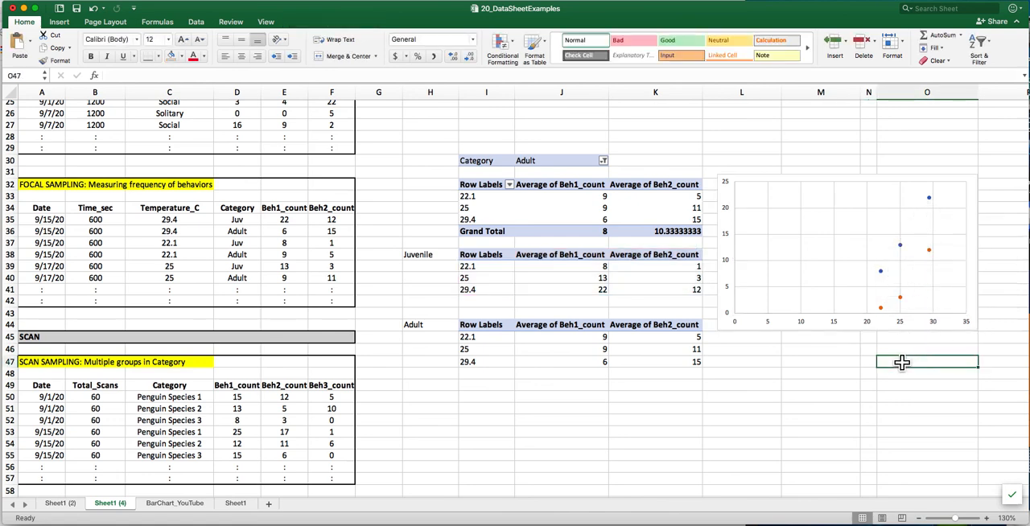
- Add a legend at the top of the scatter chart
click(853, 286)
click(308, 23)
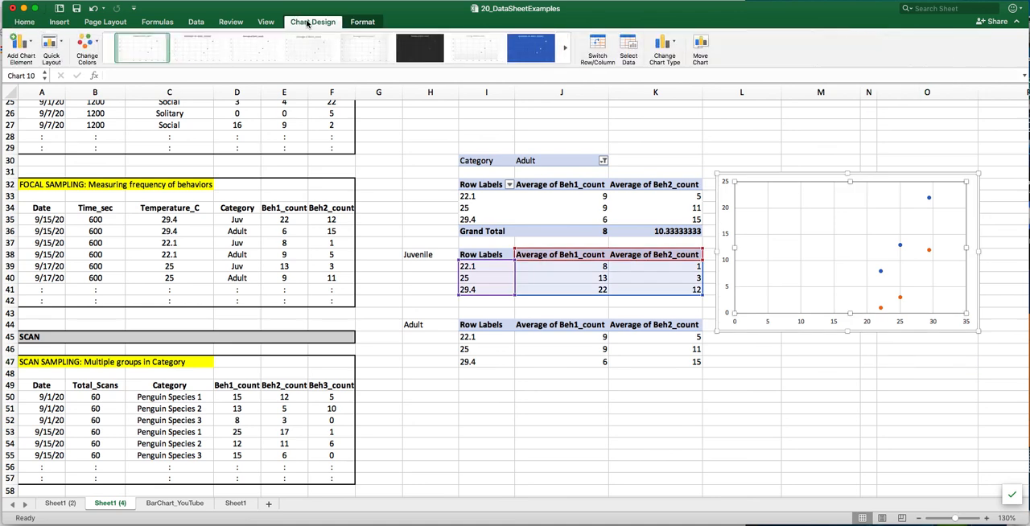
click(30, 46)
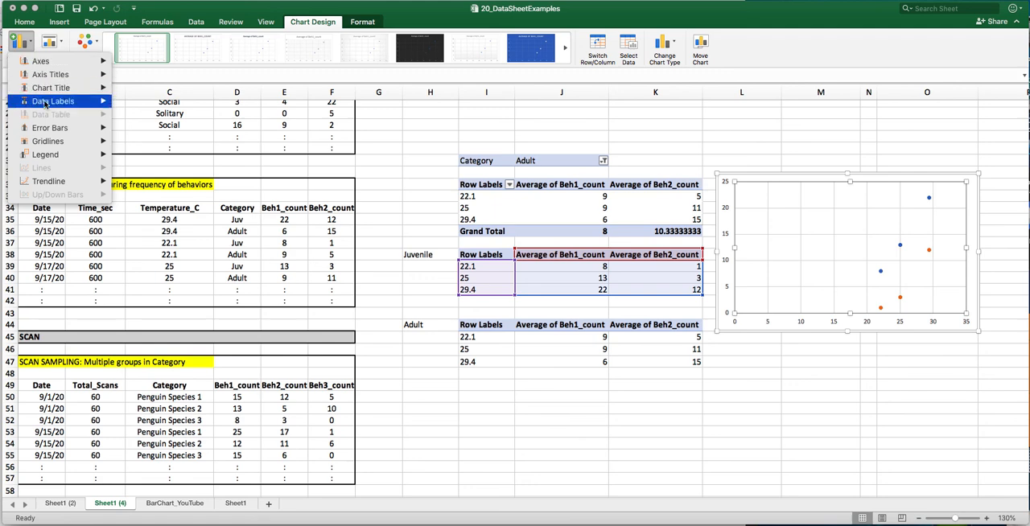
mouse_move(72, 158)
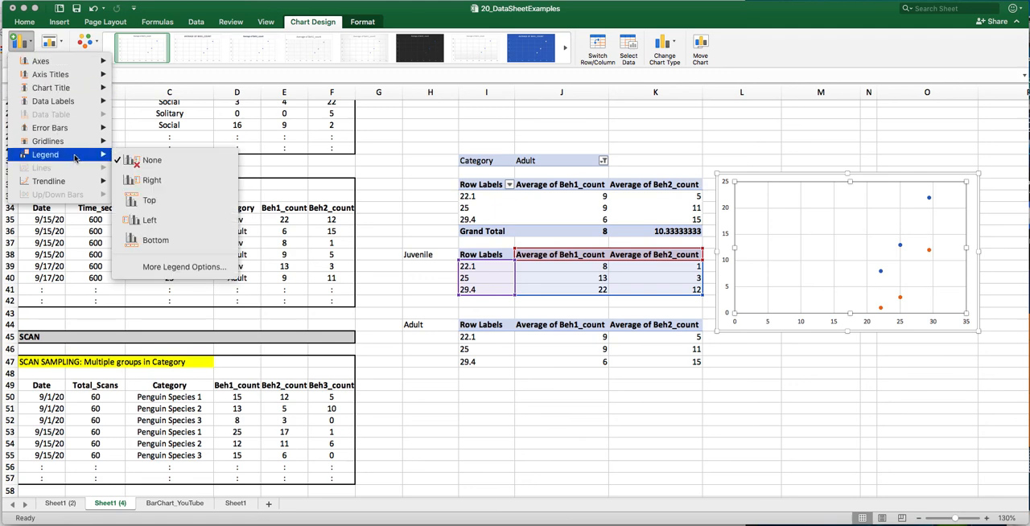
click(144, 202)
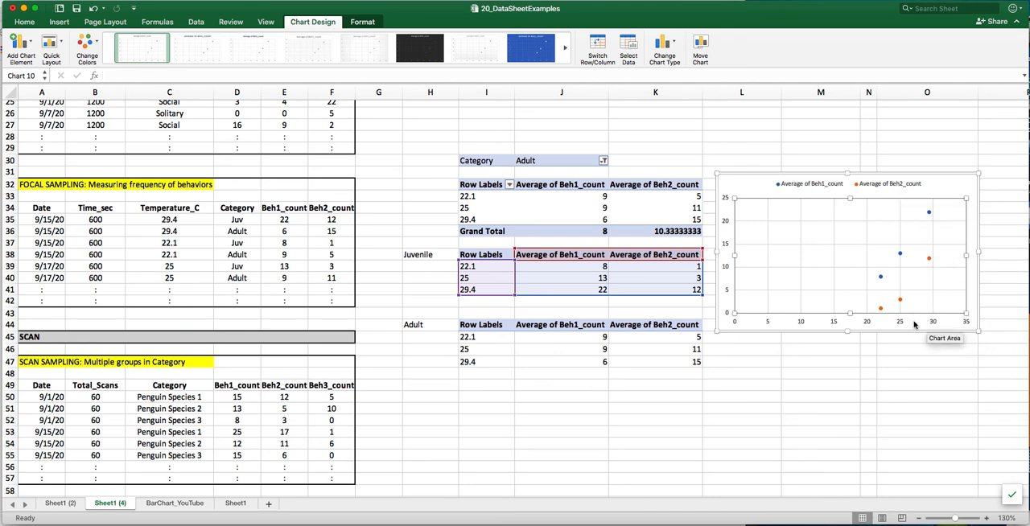
- Rename the juvenile table's value headers to "Juv Beh 1" in J38 and "Juv Beh2" in K38
click(534, 256)
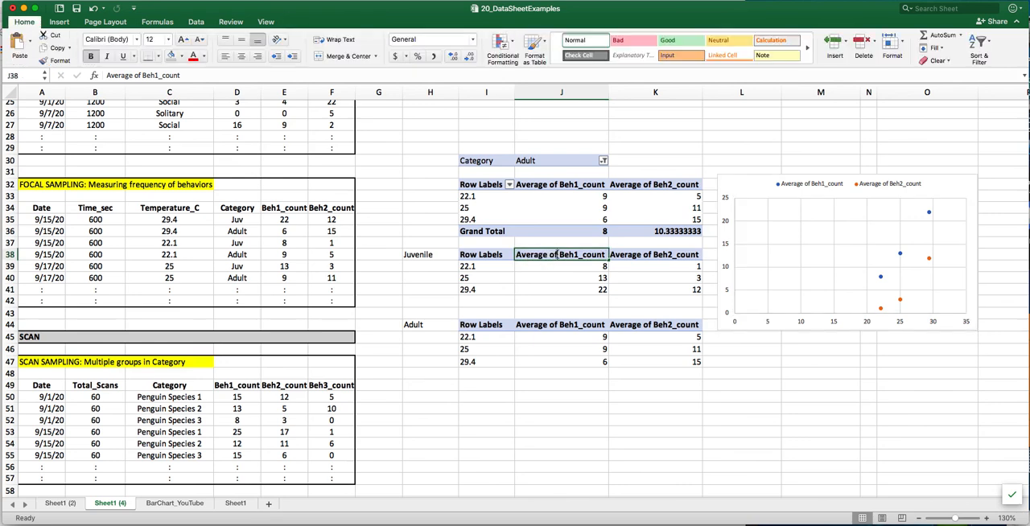
double_click(558, 255)
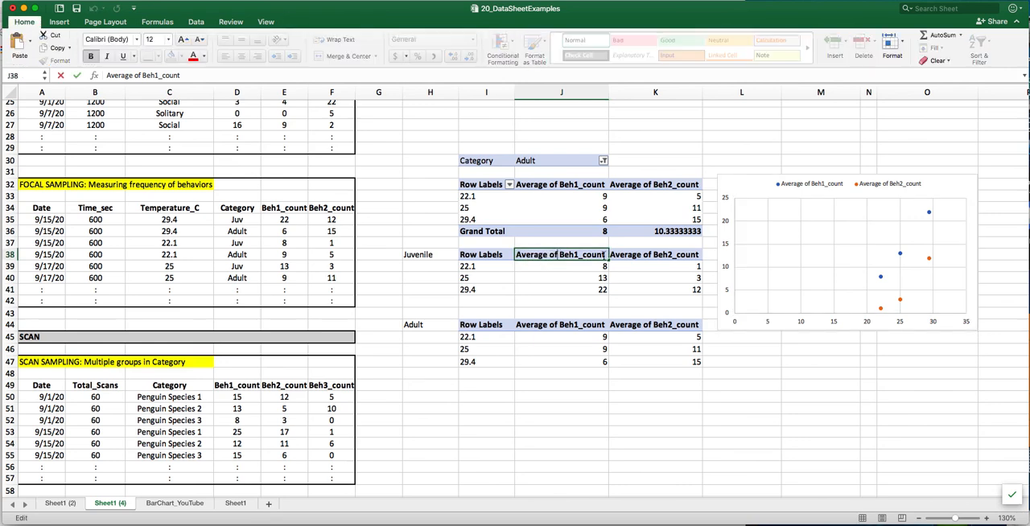
drag(604, 255, 516, 254)
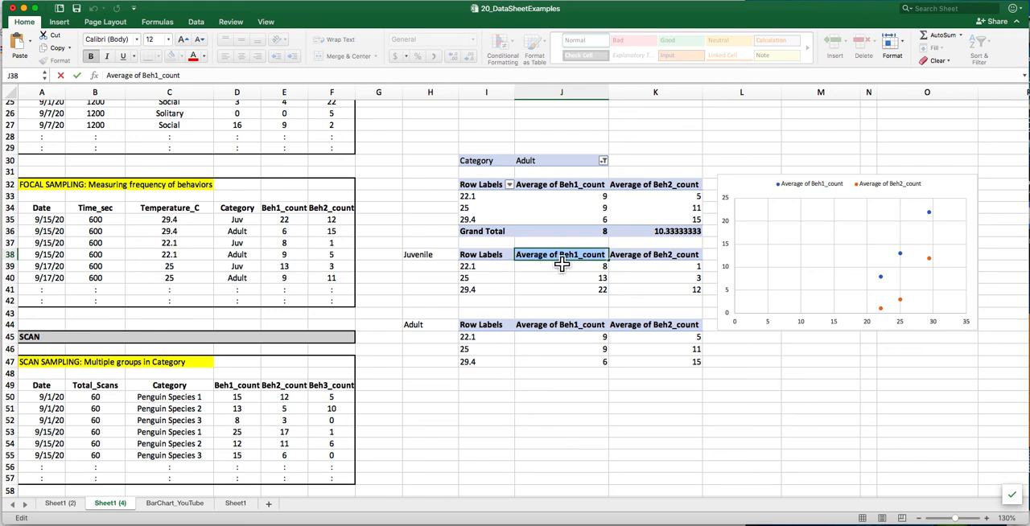
text(Juv)
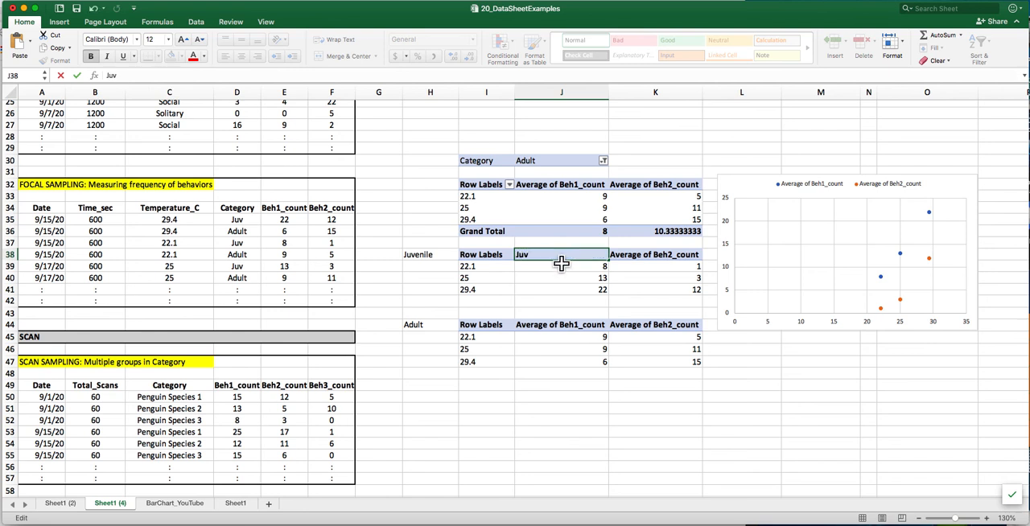
text( Beh 1)
key(Tab)
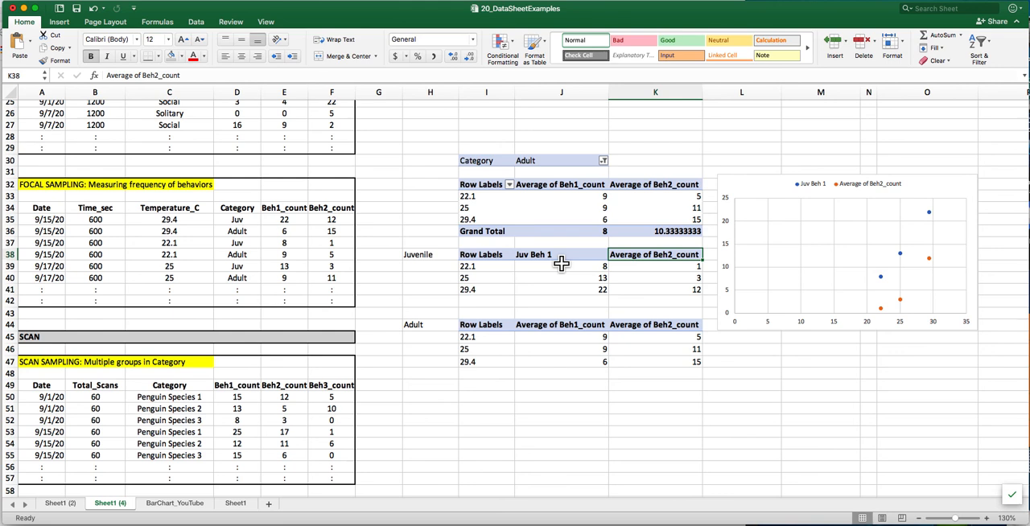
text(Juv)
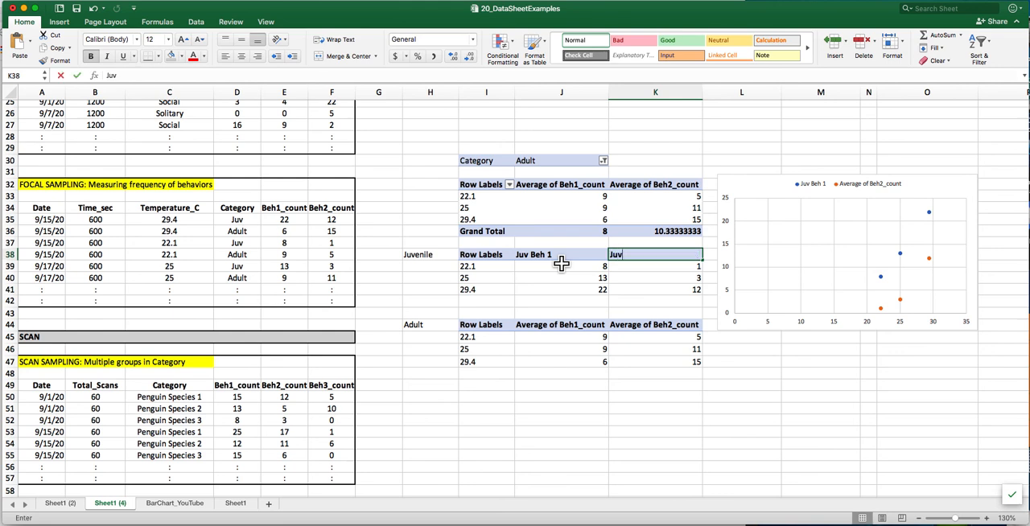
text( B)
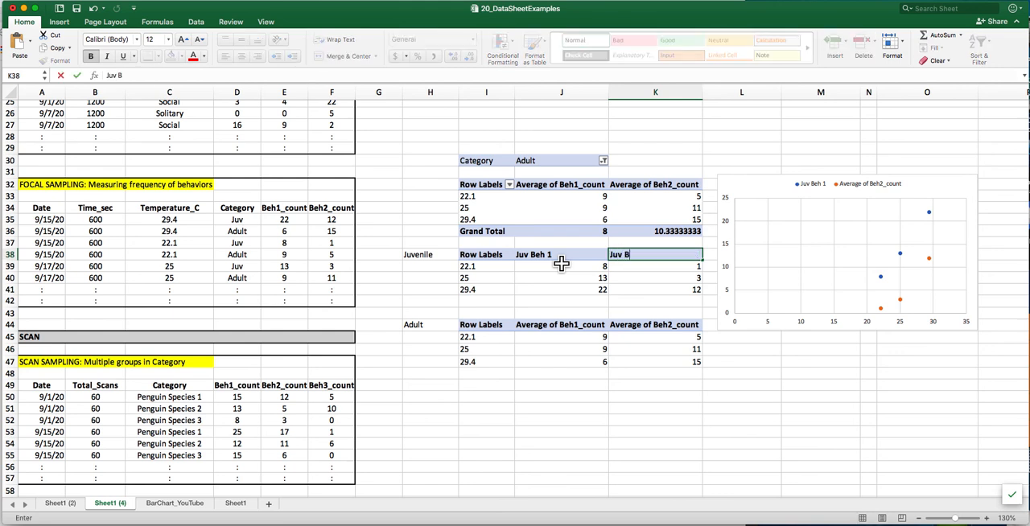
text(eh2)
click(561, 263)
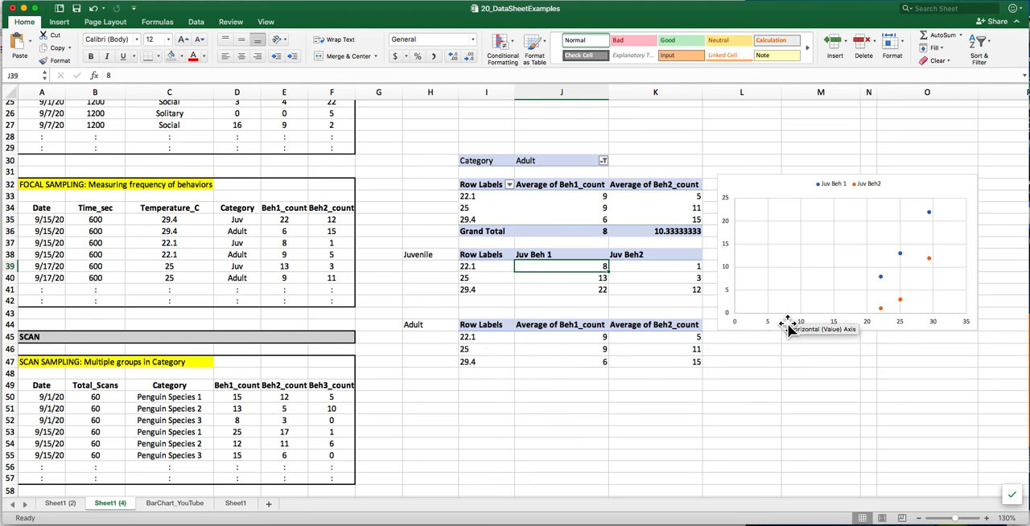
- Add a third data series to the scatter chart and take its name from adult header cell J44
click(791, 296)
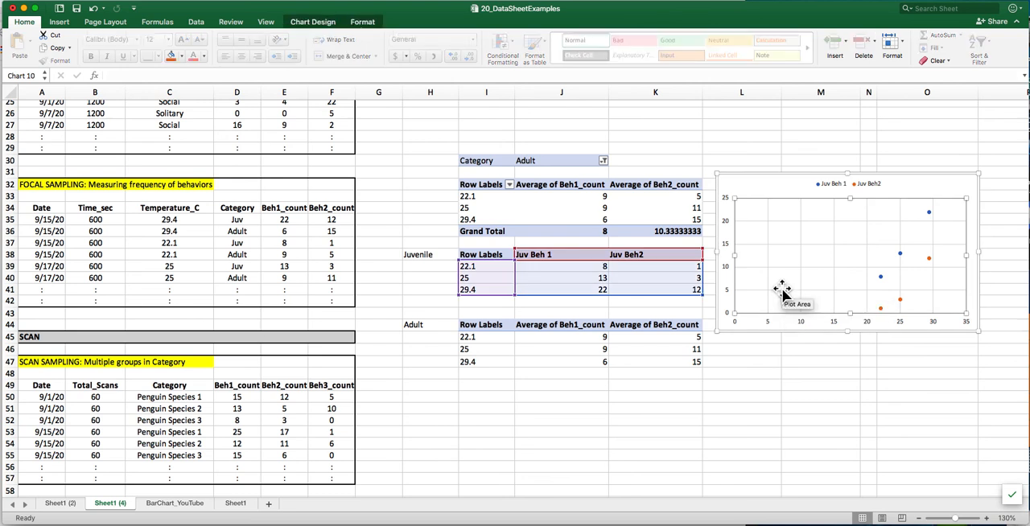
right_click(782, 291)
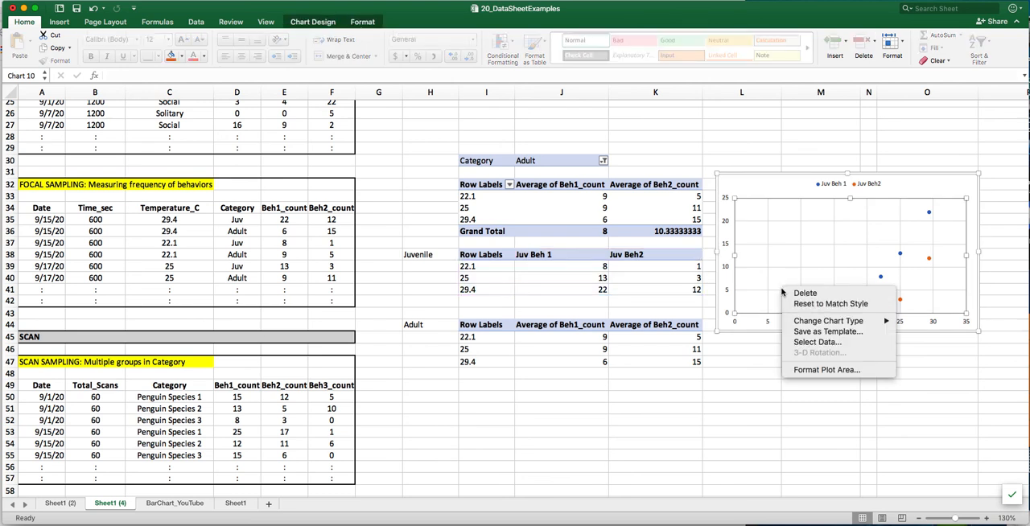
click(817, 342)
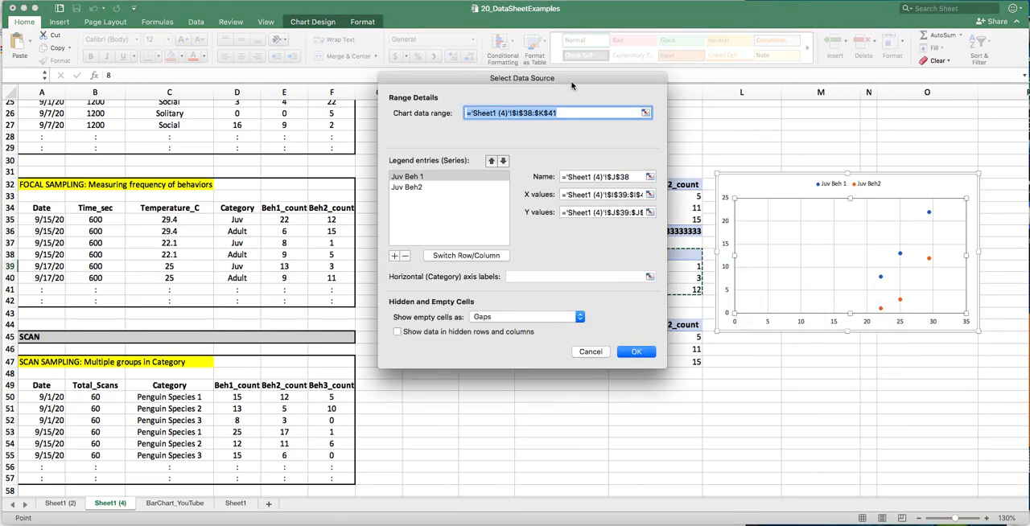
drag(572, 83, 289, 91)
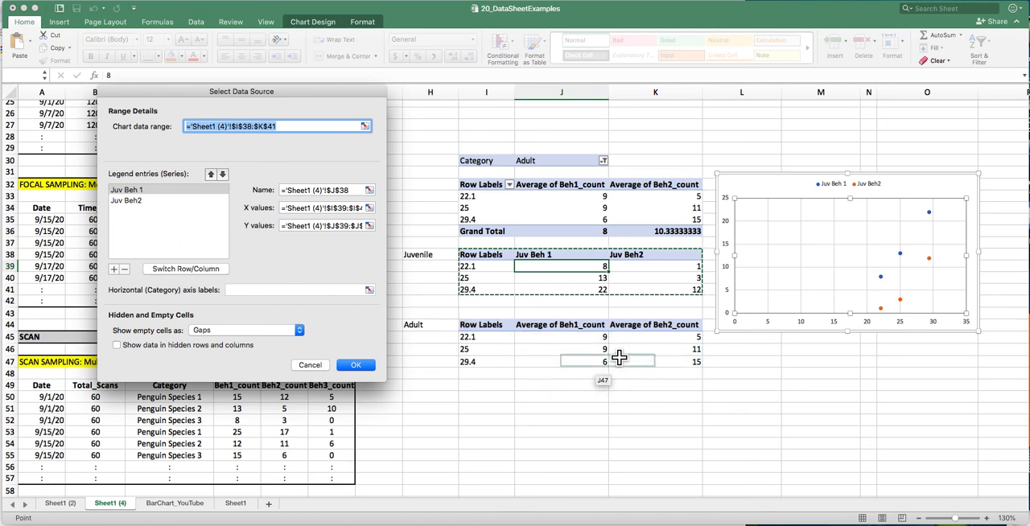
click(114, 269)
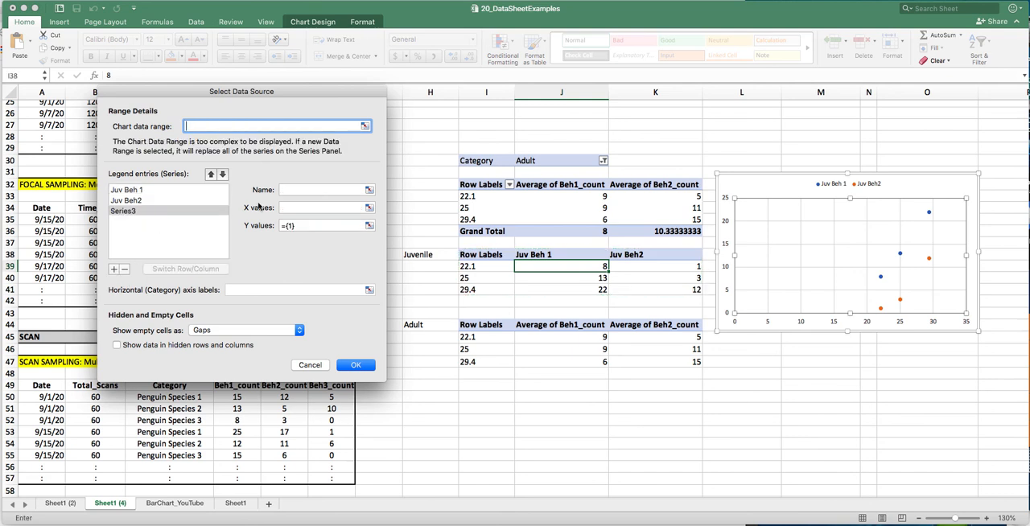
click(325, 192)
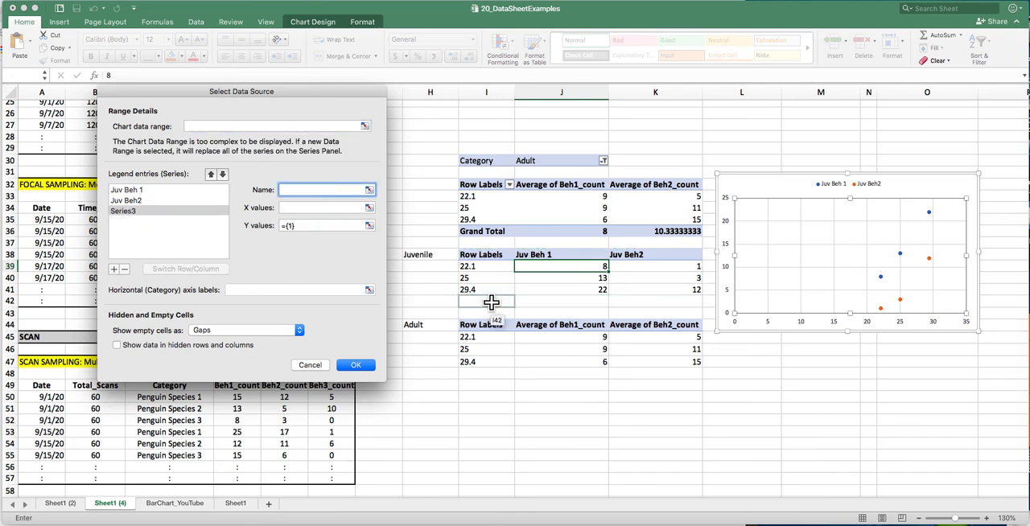
click(576, 324)
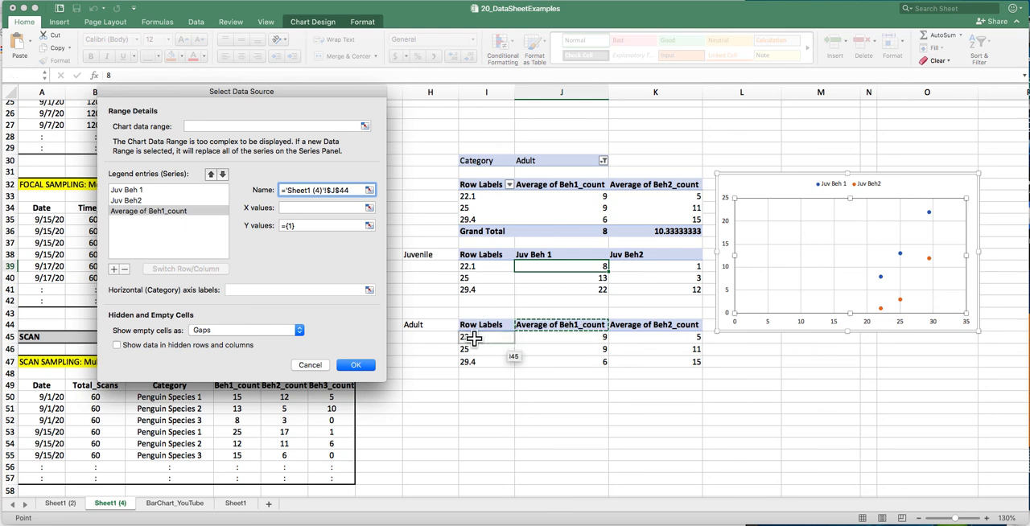
- Set the third series' X values to I45:I47 and its Y values to J45:J47
key(Tab)
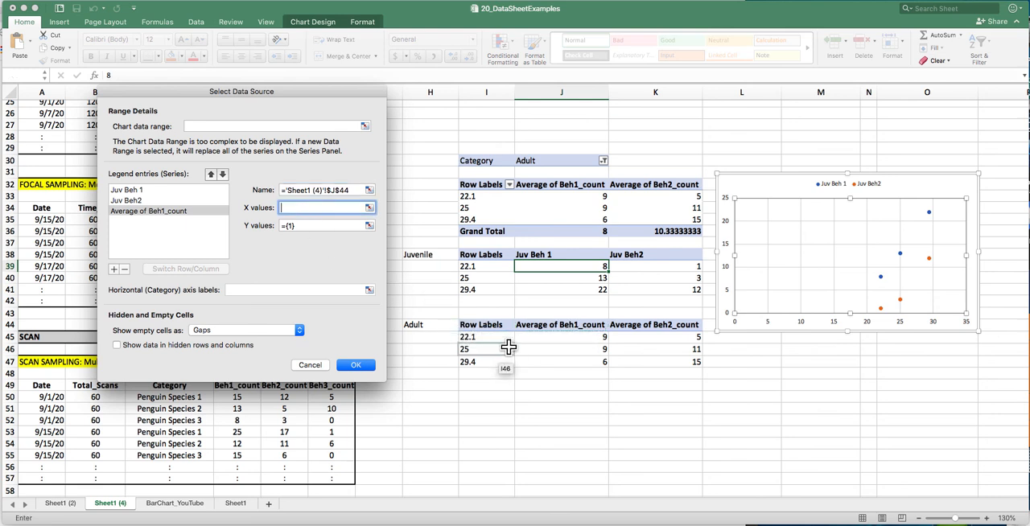
drag(494, 337, 502, 362)
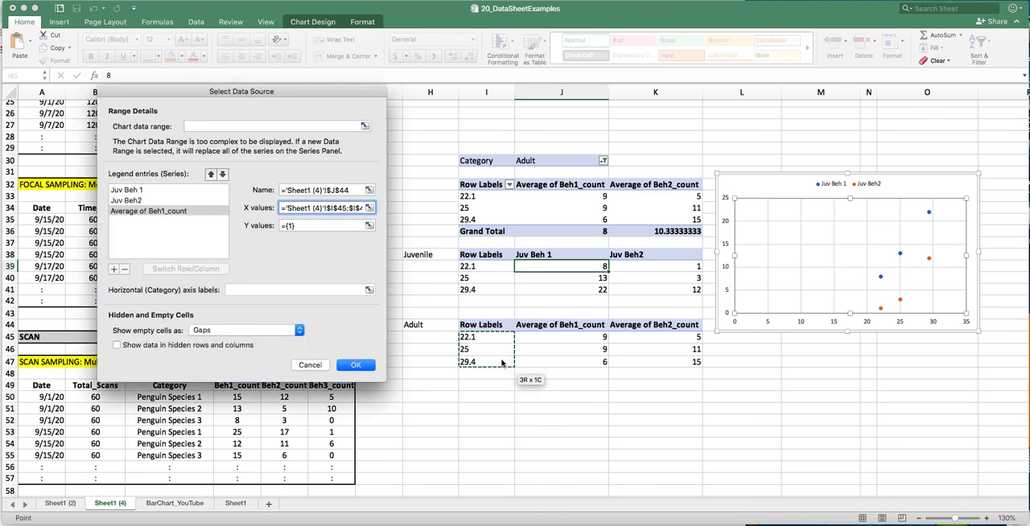
click(320, 225)
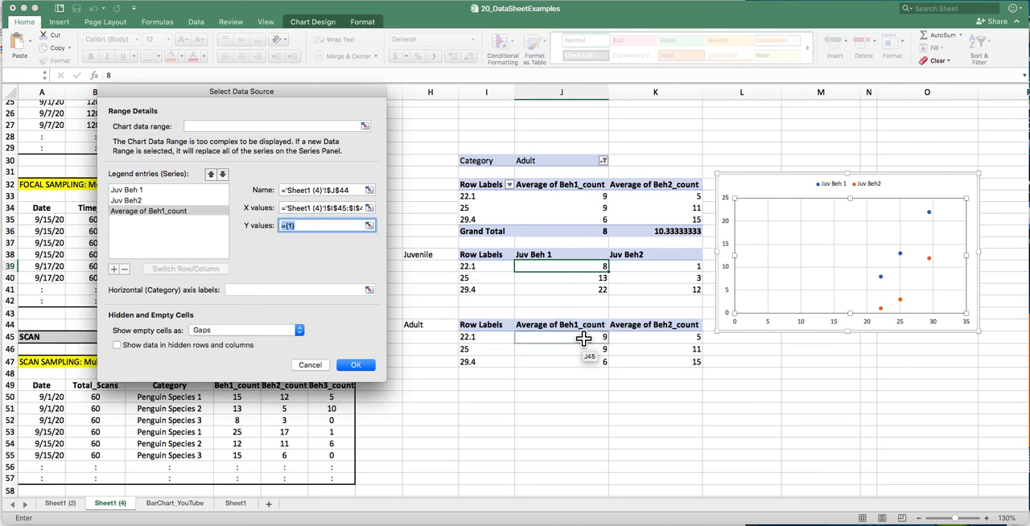
drag(584, 339, 583, 363)
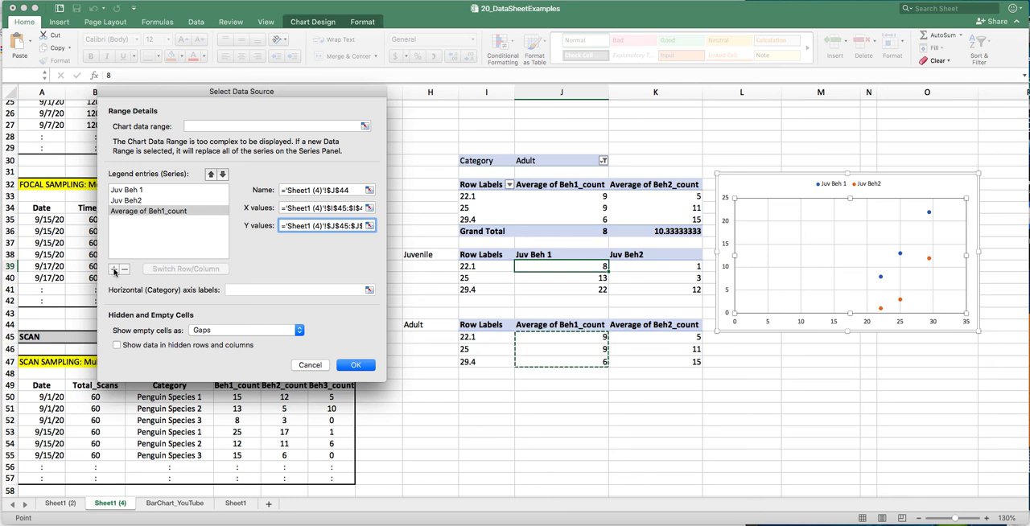
- Add a fourth data series to the chart and take its name from adult header cell K44
click(114, 270)
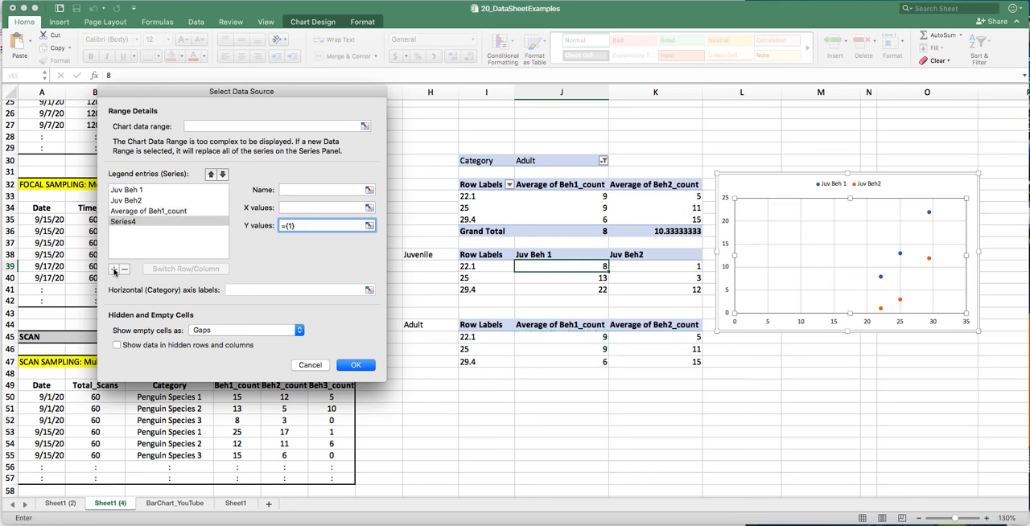
click(303, 189)
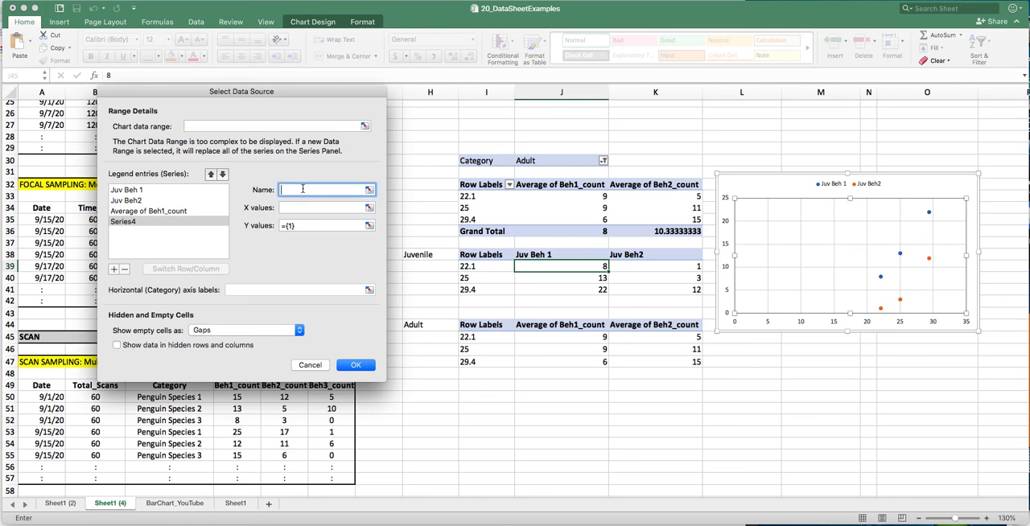
click(648, 325)
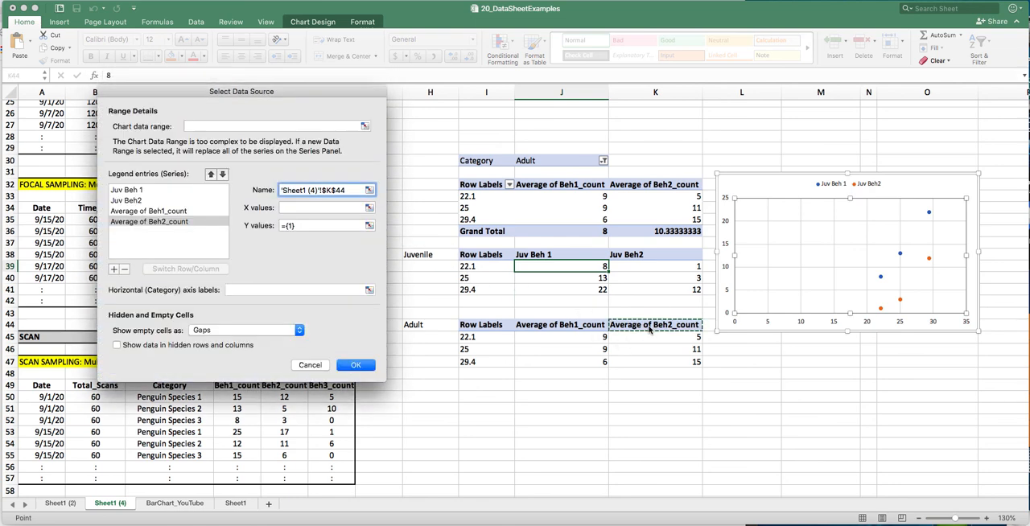
- Set the fourth series' X values to I45:I47 and its Y values to K45:K47, and apply the chart data changes
click(308, 208)
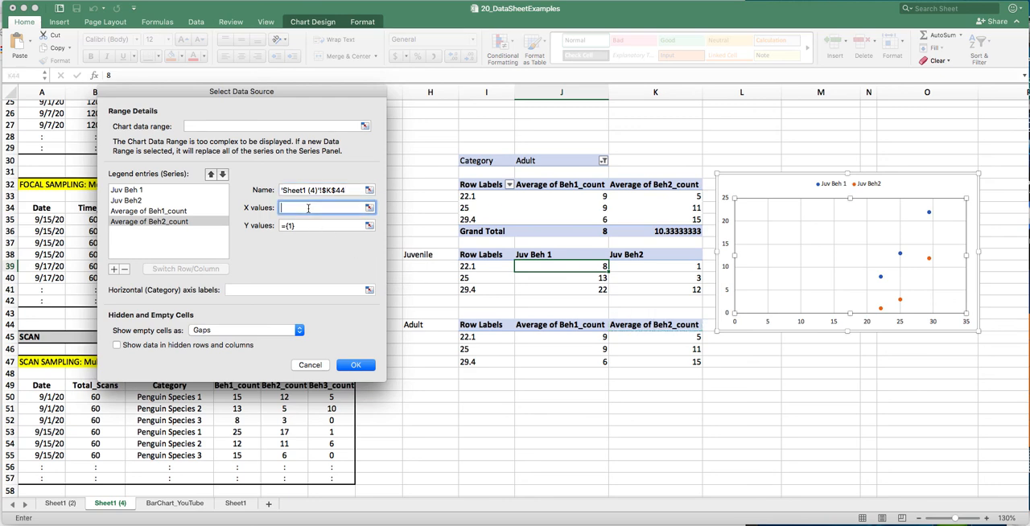
click(489, 336)
drag(489, 336, 490, 361)
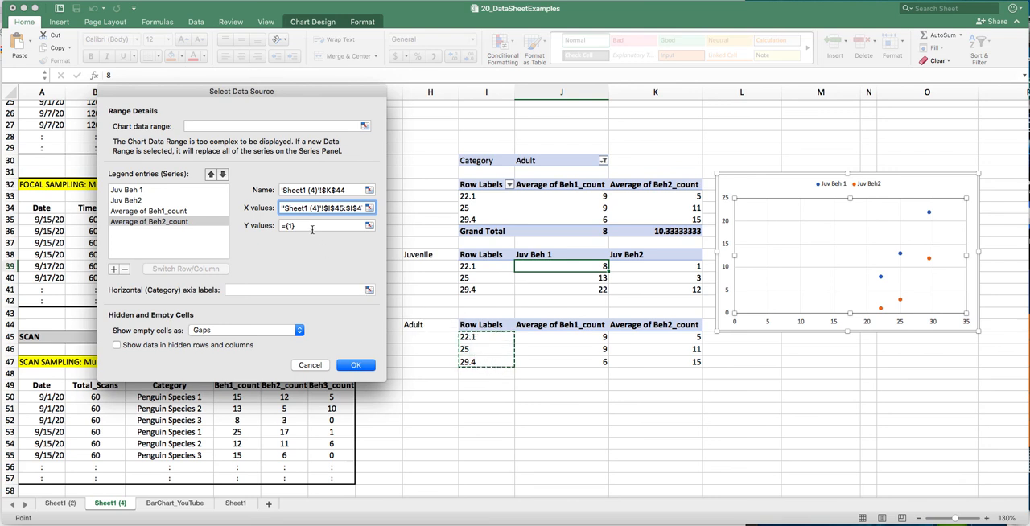
drag(308, 225, 282, 225)
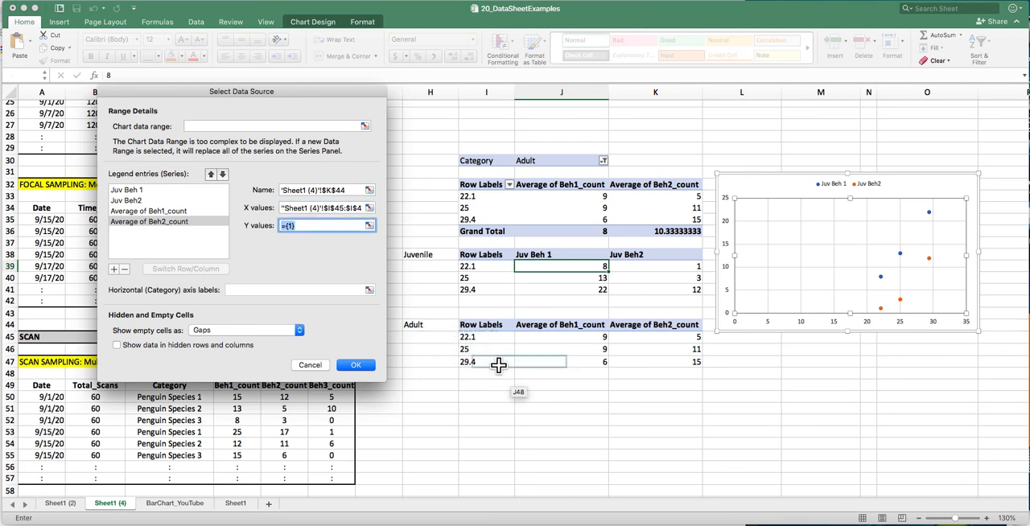
drag(641, 339, 643, 360)
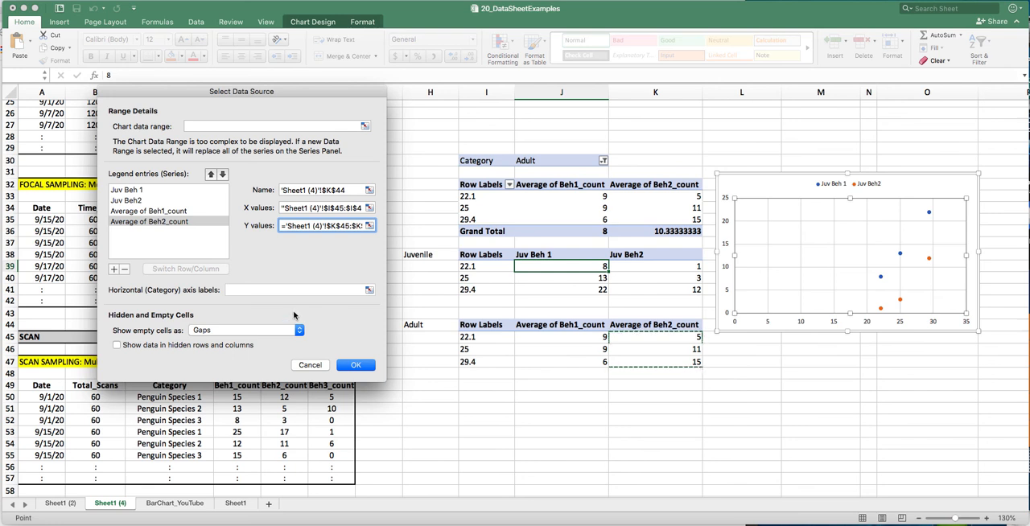
click(356, 365)
click(357, 366)
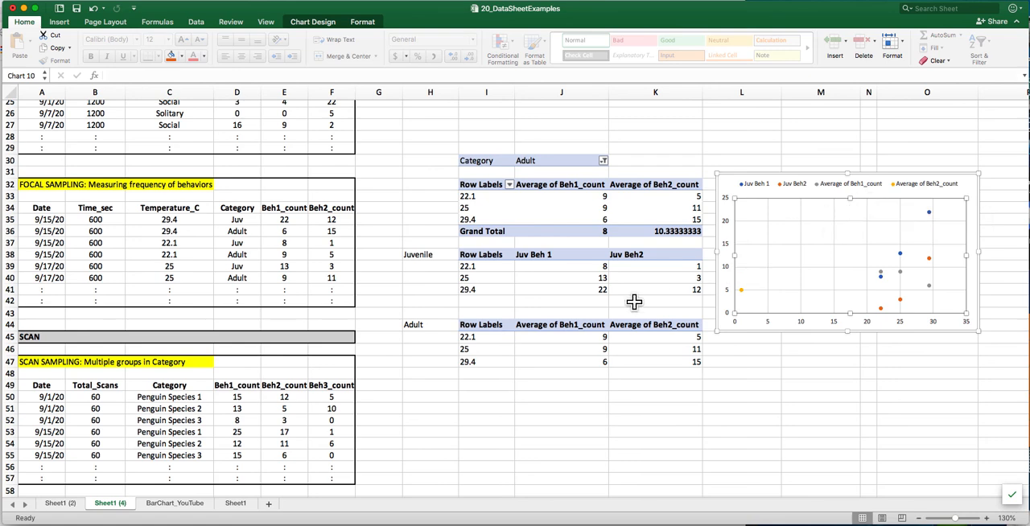
- Rename the adult table's value headers to "Adult Beh 1" in J44 and "Adult Beh 2" in K44
click(539, 325)
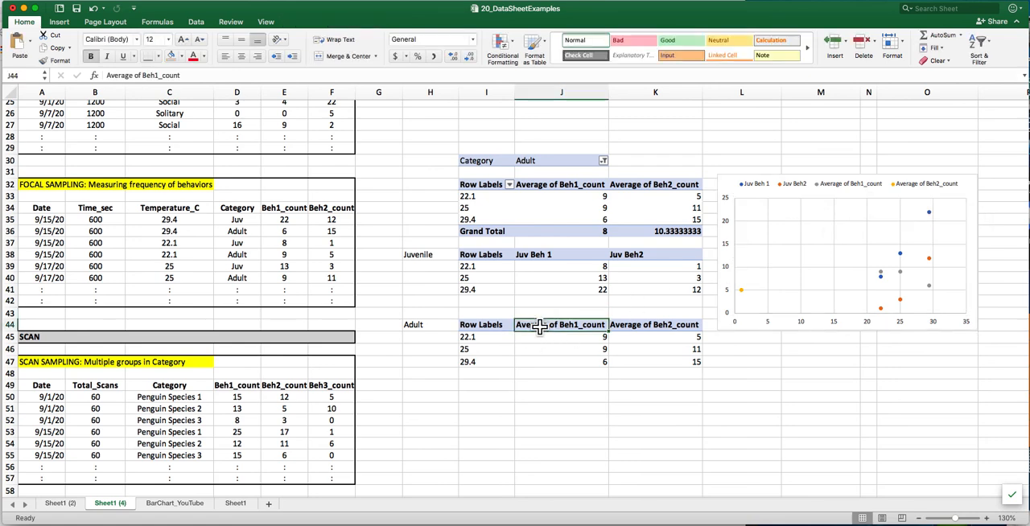
text(Adu)
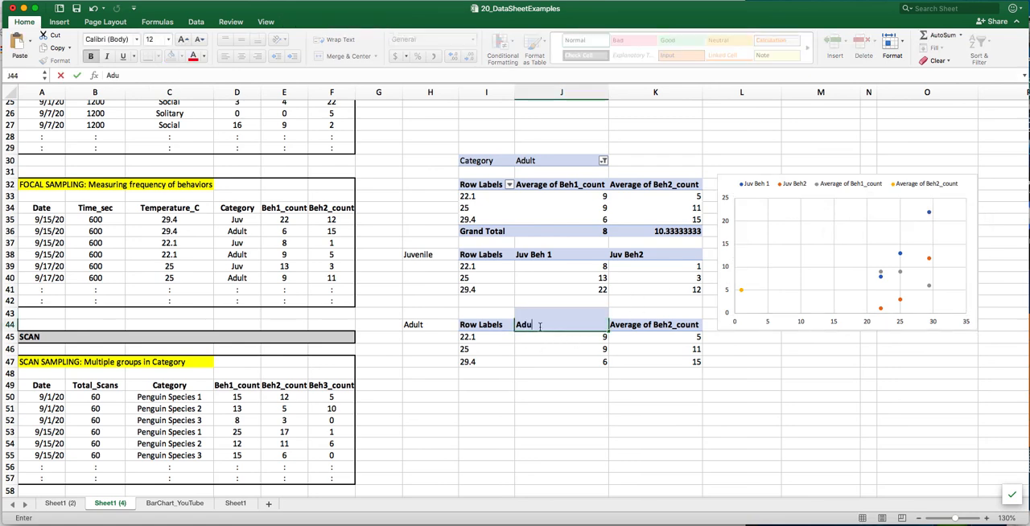
text(lt Beh 1)
key(Tab)
text(Adult)
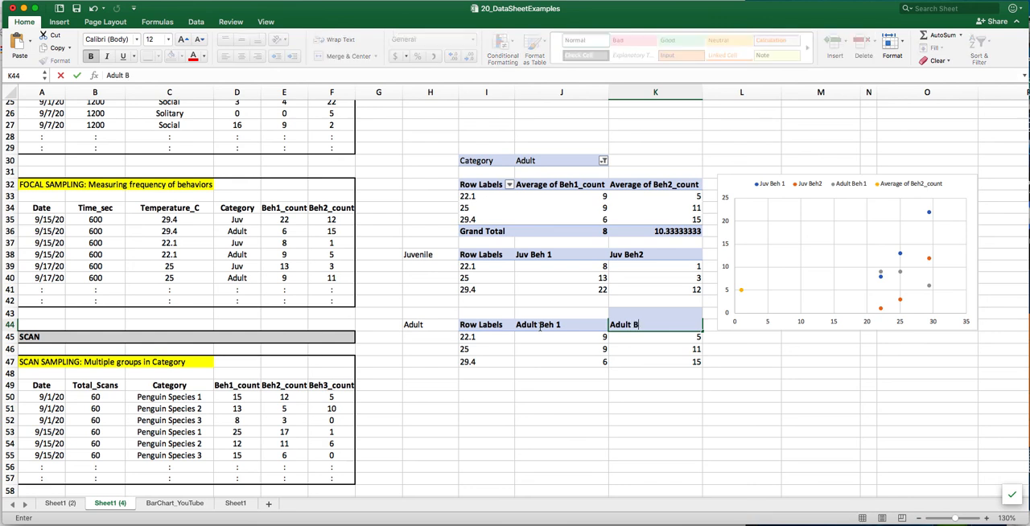
text( Beh 2)
key(Return)
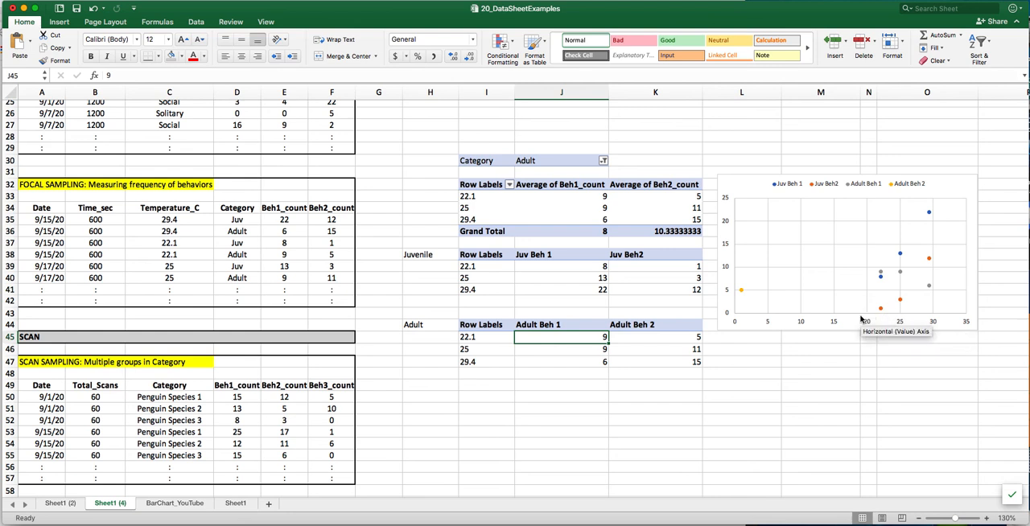
- Add a linear trendline to the scatter chart's Juv Beh 1 series
click(840, 199)
click(60, 21)
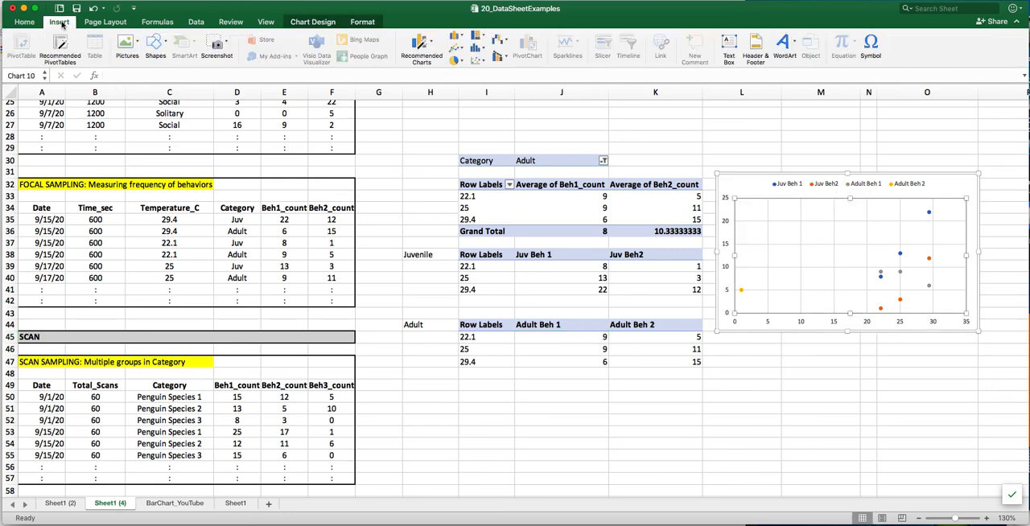
click(312, 22)
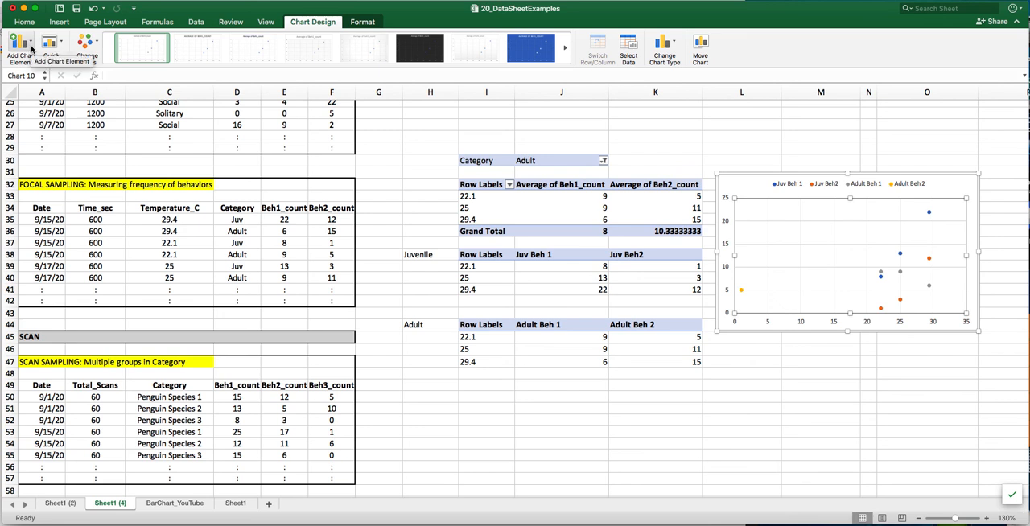
click(31, 49)
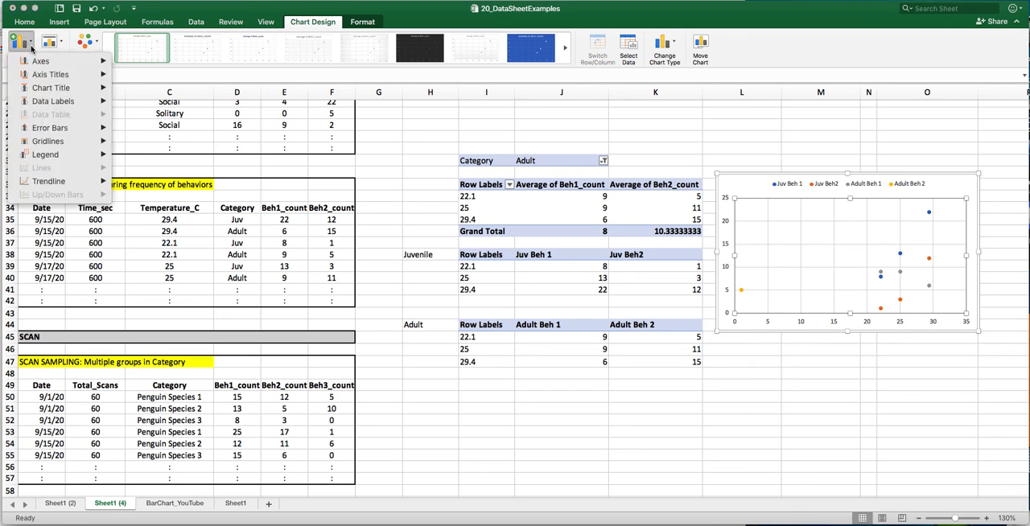
mouse_move(74, 185)
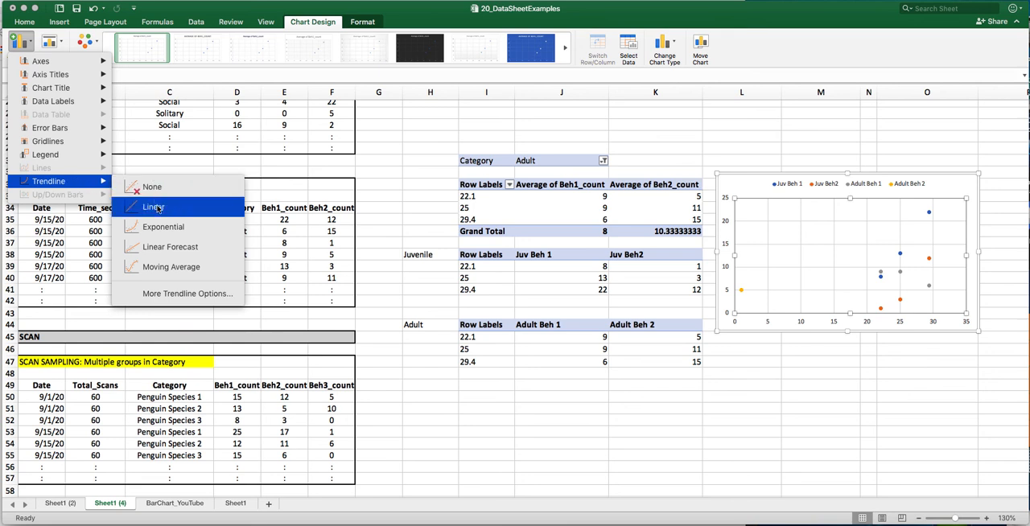
click(195, 293)
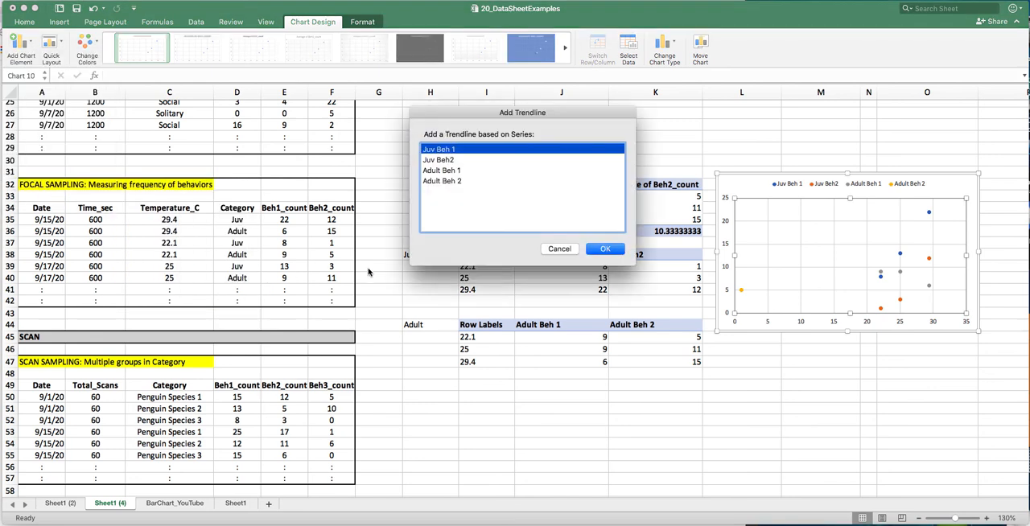
click(455, 181)
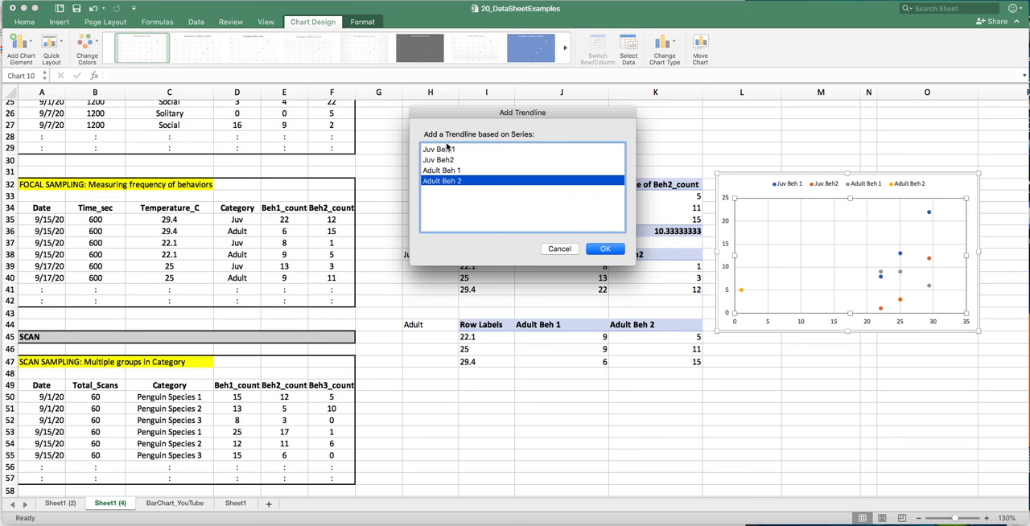
click(446, 149)
click(604, 250)
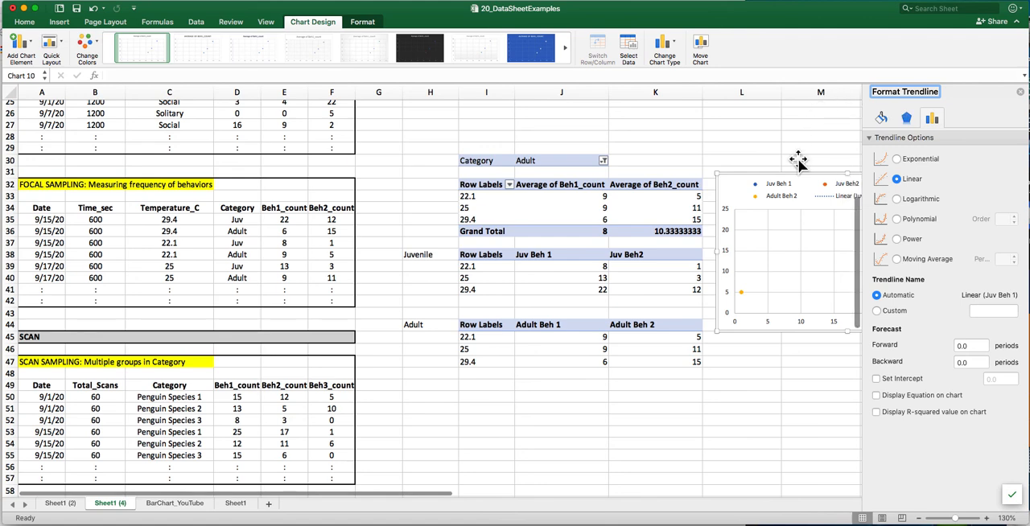
- Add a linear trendline to the Juv Beh2 series
scroll(681, 356, right, 5)
scroll(681, 356, right, 1)
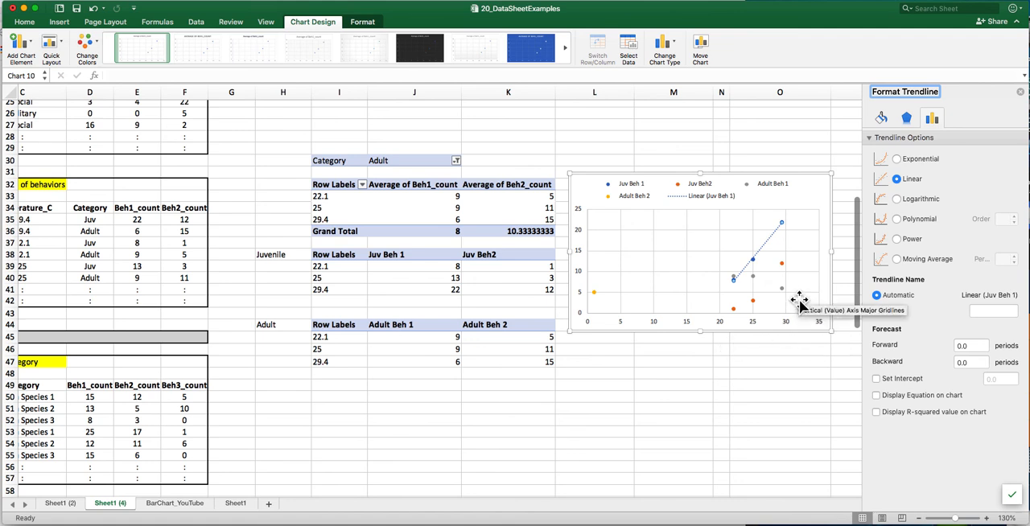
click(782, 267)
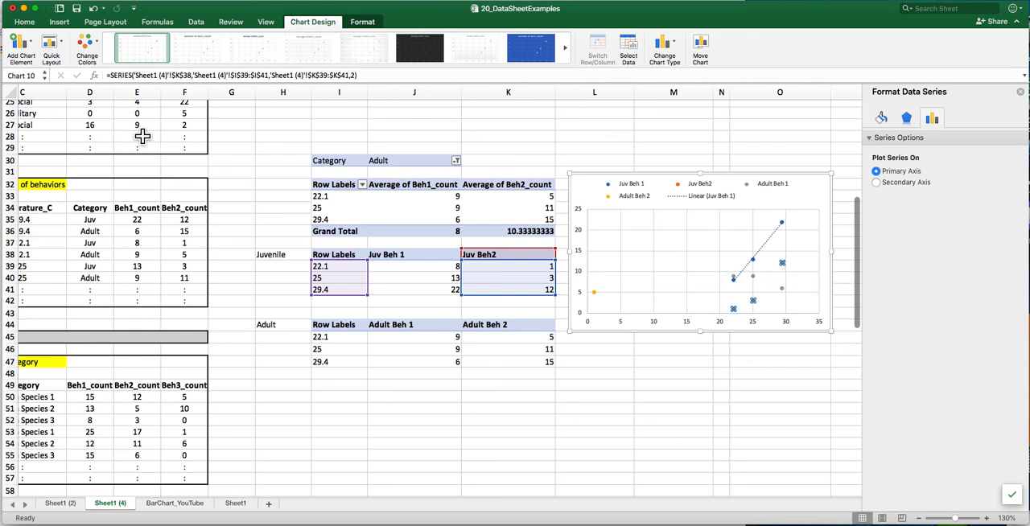
click(32, 45)
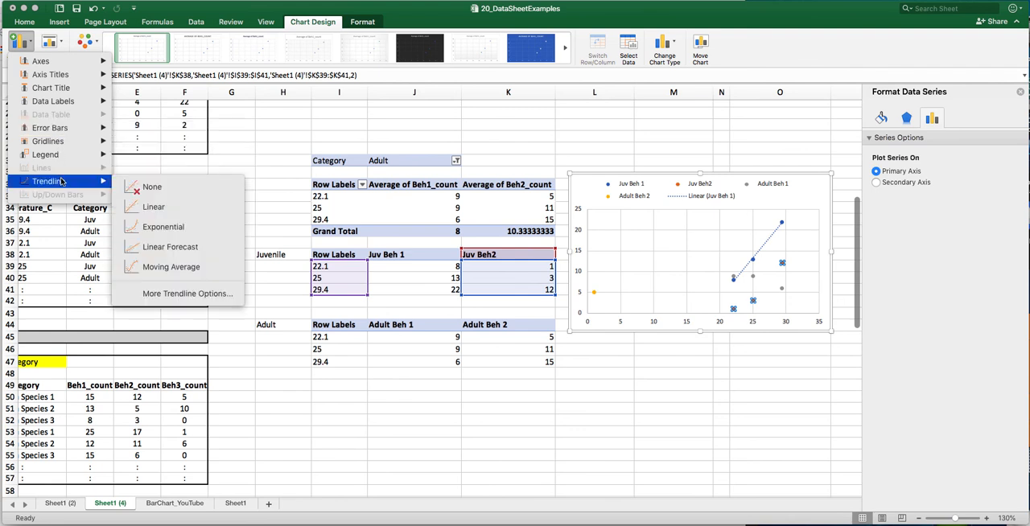
click(164, 210)
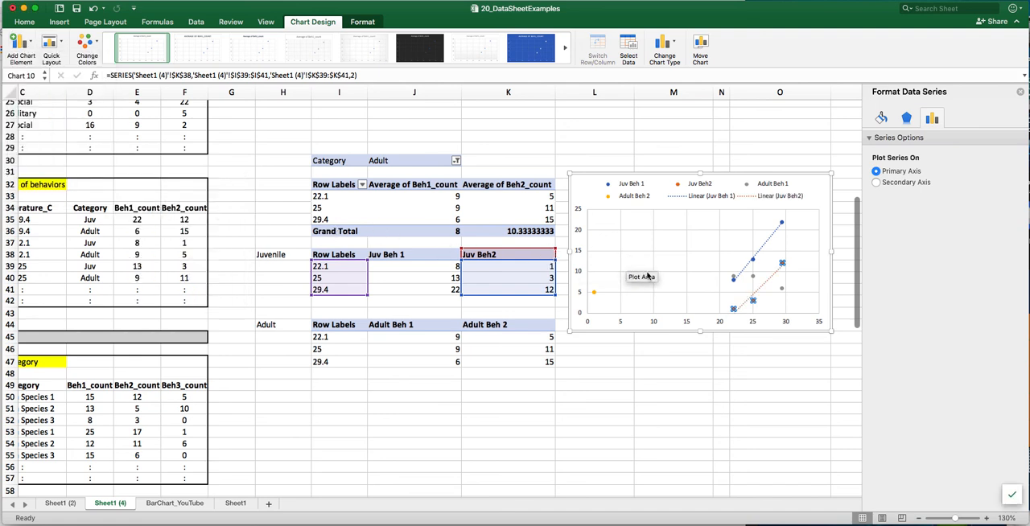
- Add a linear trendline to the Adult Beh 1 series
click(782, 289)
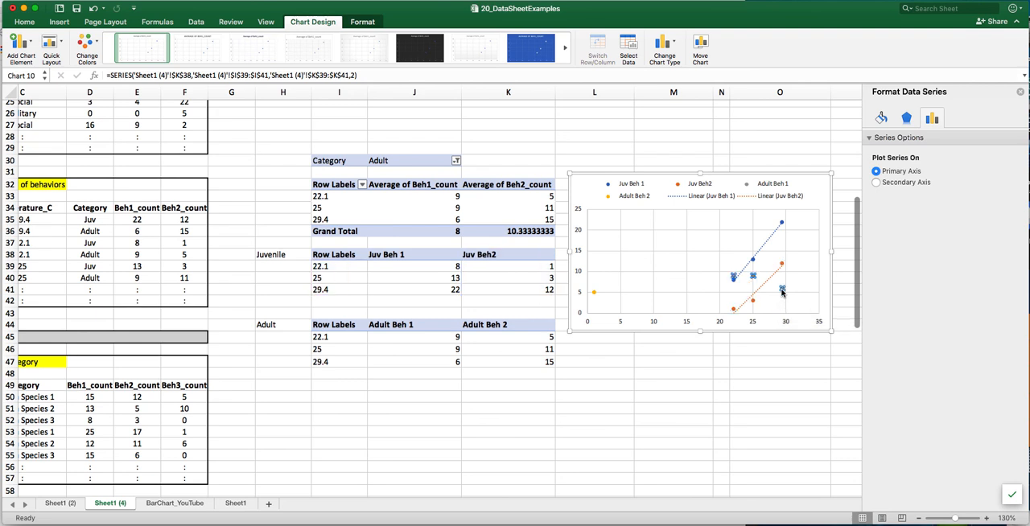
click(33, 43)
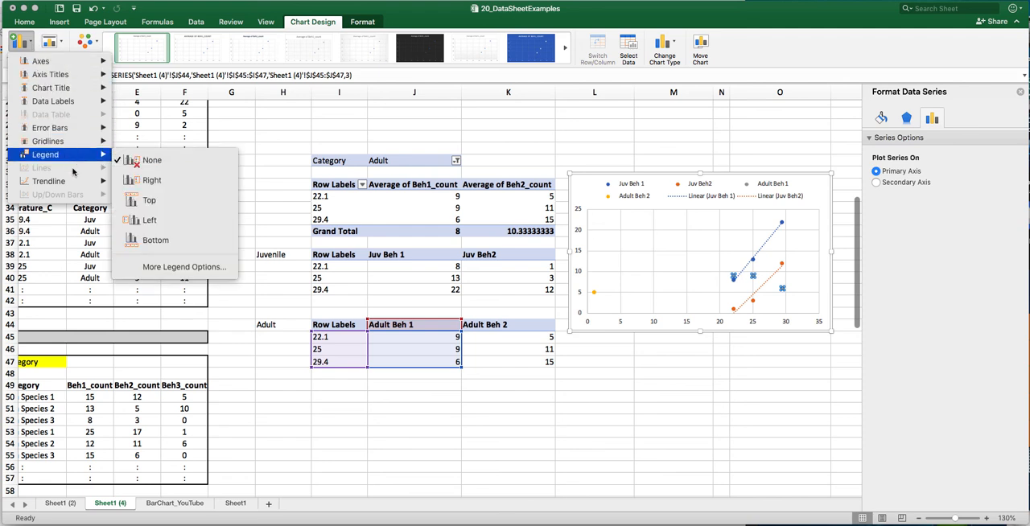
mouse_move(77, 180)
click(165, 208)
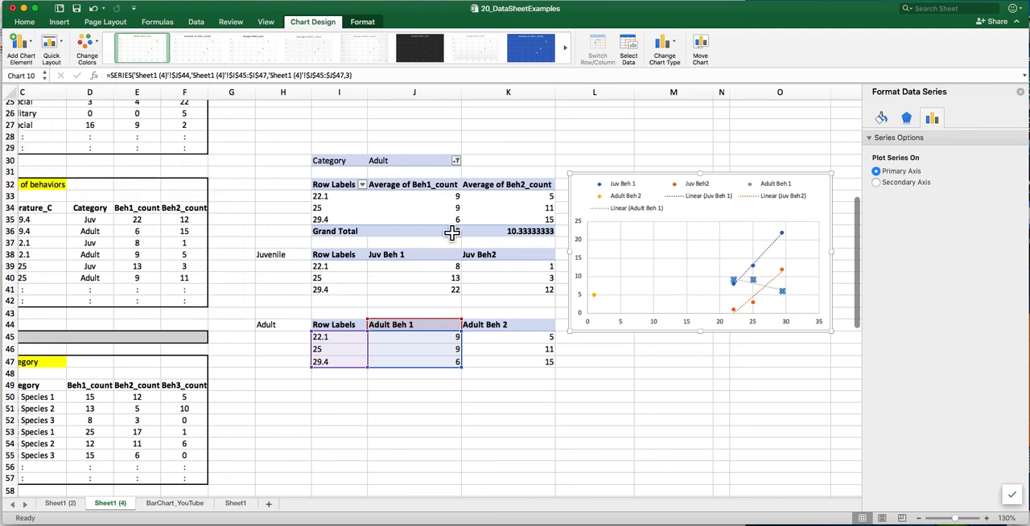
- Add a linear trendline to the Adult Beh 2 series and deselect the chart
click(594, 295)
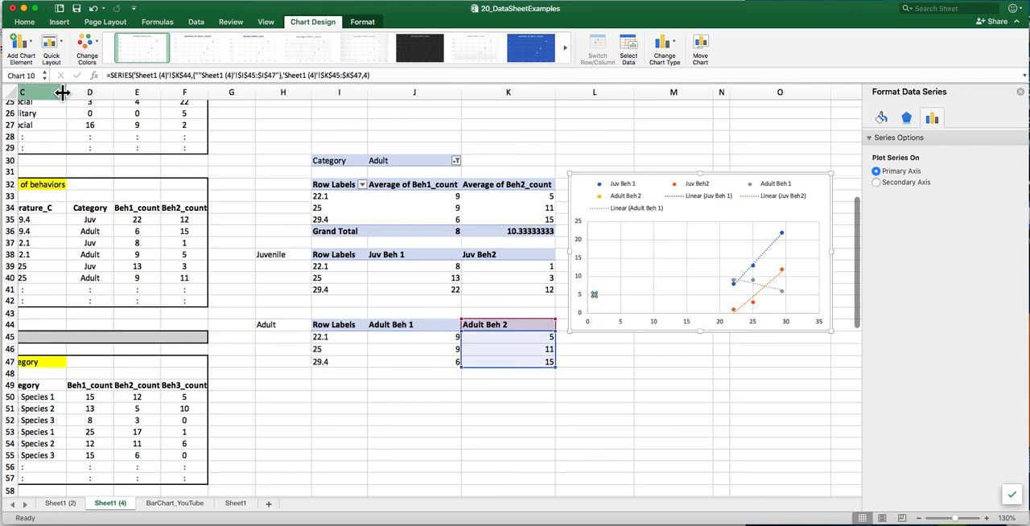
click(32, 42)
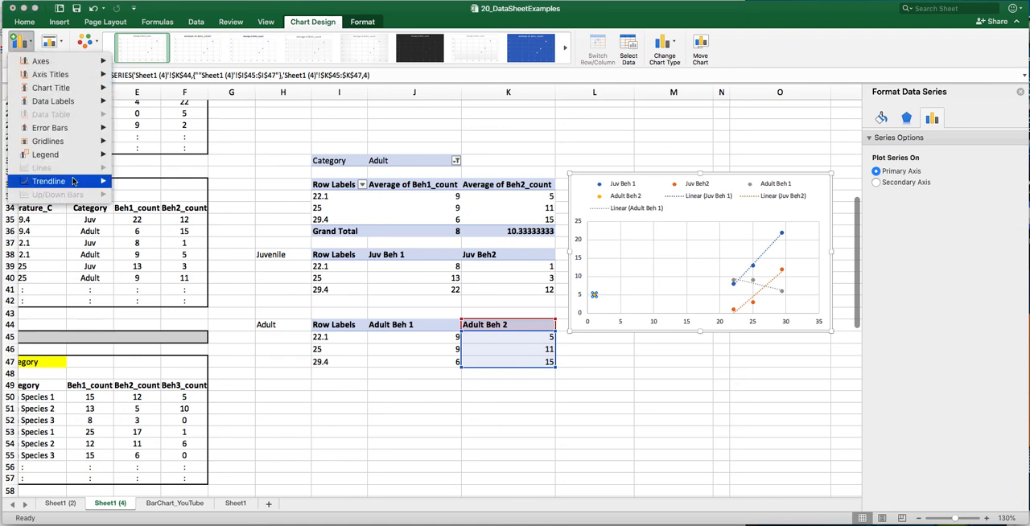
mouse_move(73, 181)
click(152, 207)
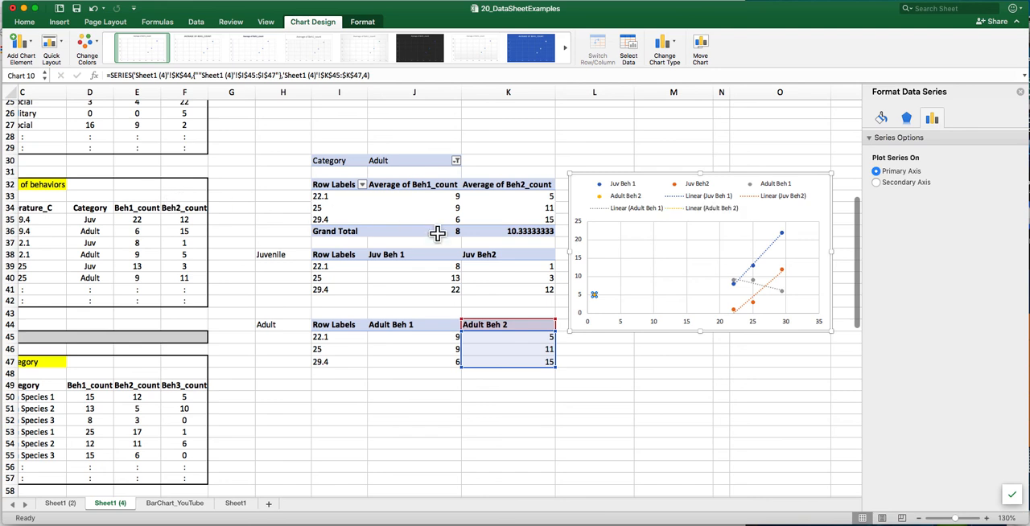
click(675, 348)
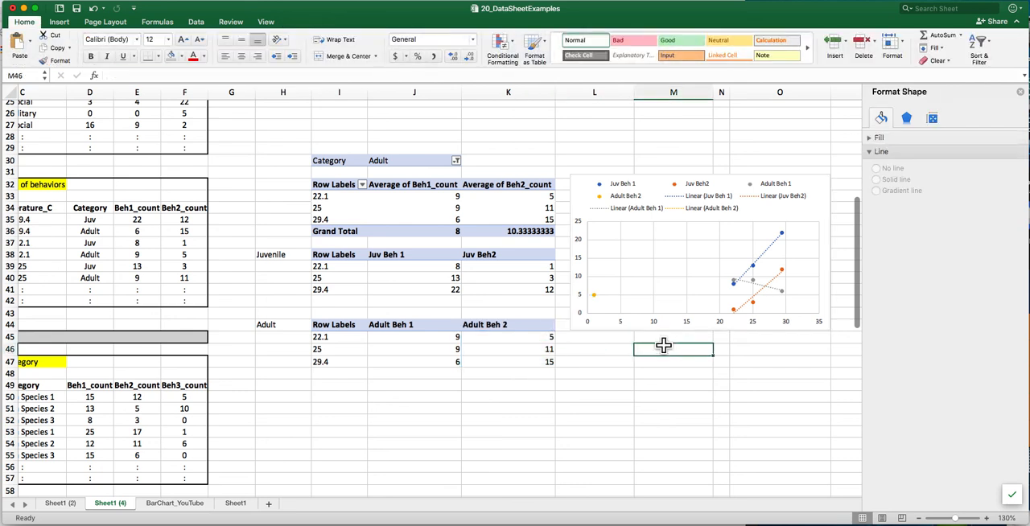
- Inspect the Adult Beh 2 series' X and Y source ranges in the chart's data source settings
click(592, 297)
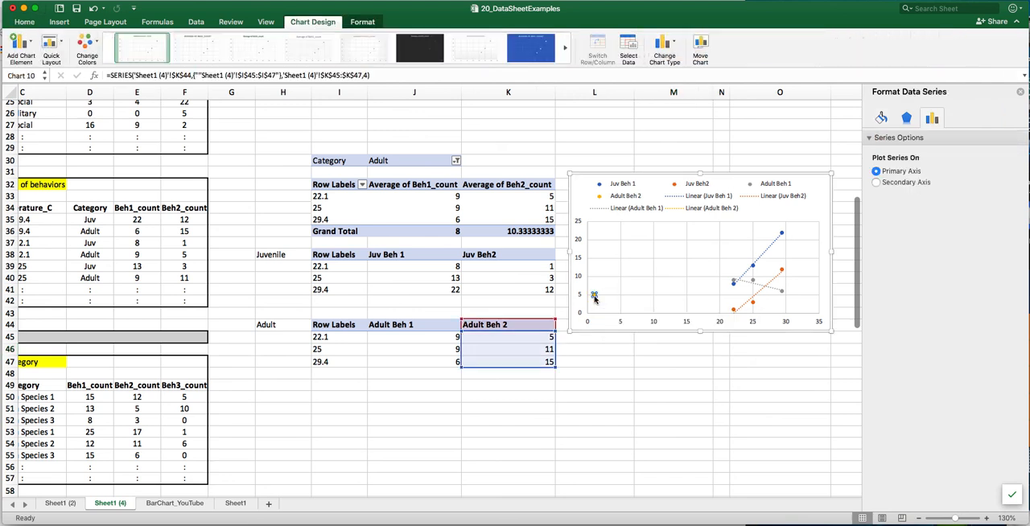
right_click(594, 299)
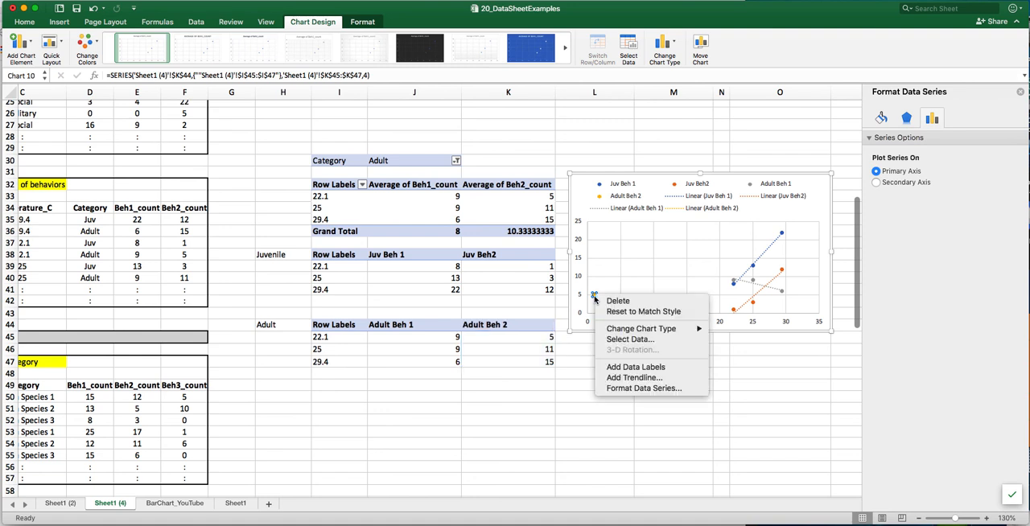
click(632, 339)
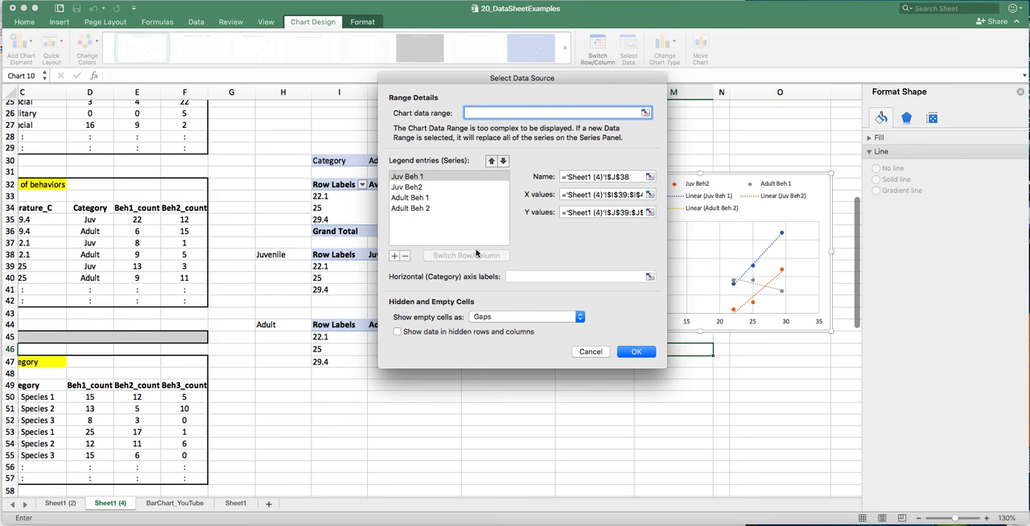
click(426, 211)
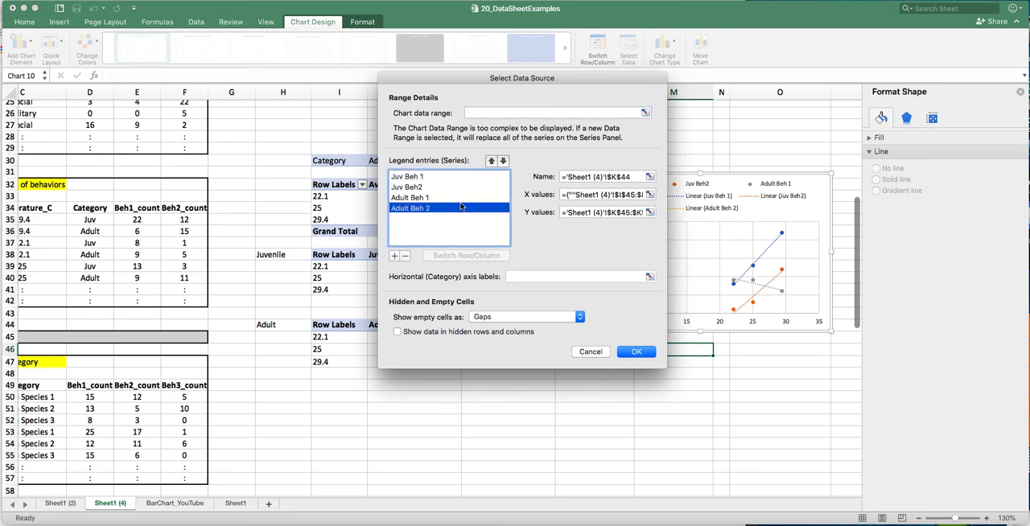
drag(589, 87, 301, 72)
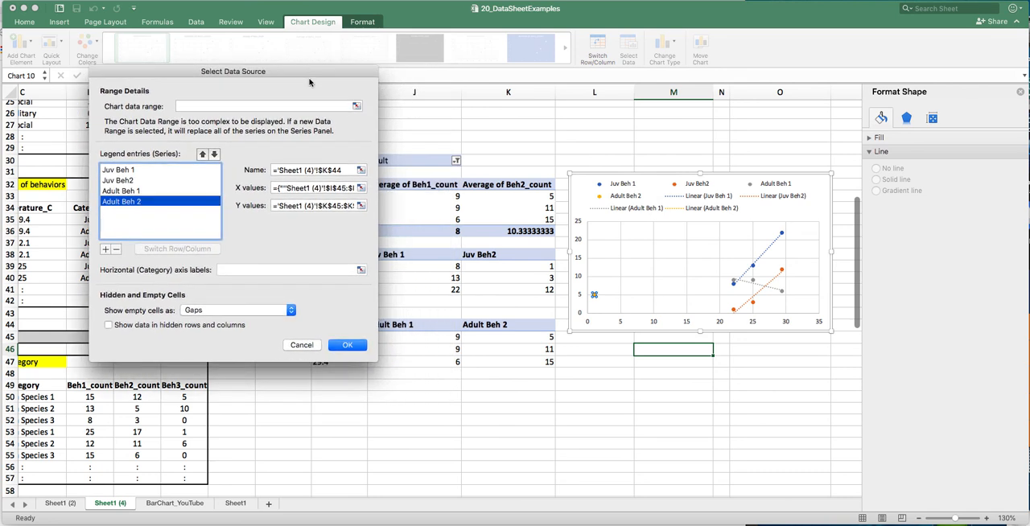
drag(341, 207, 362, 206)
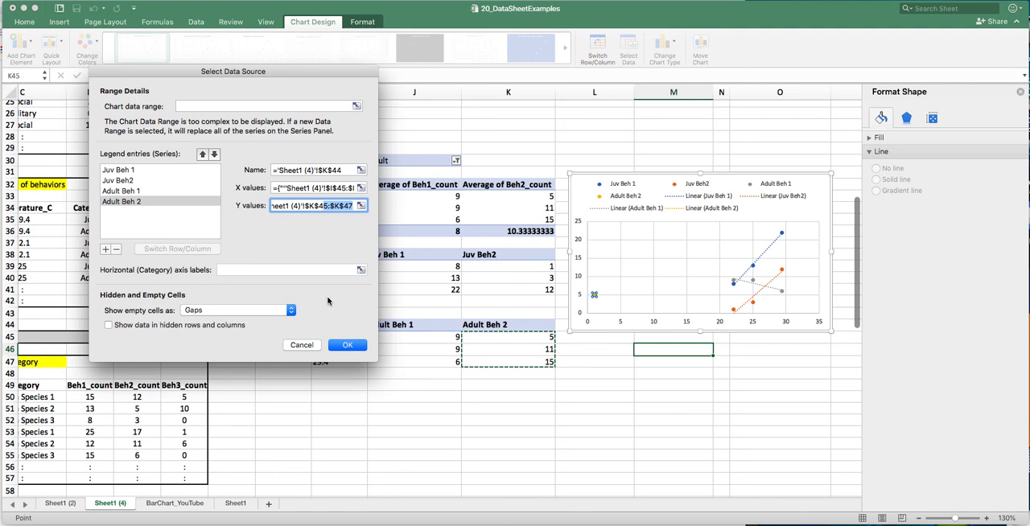
click(343, 346)
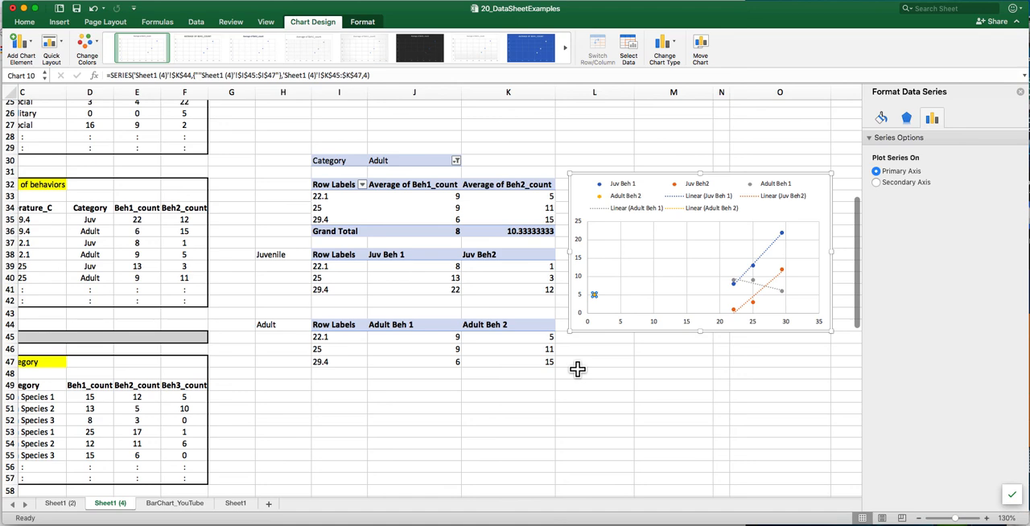
click(672, 351)
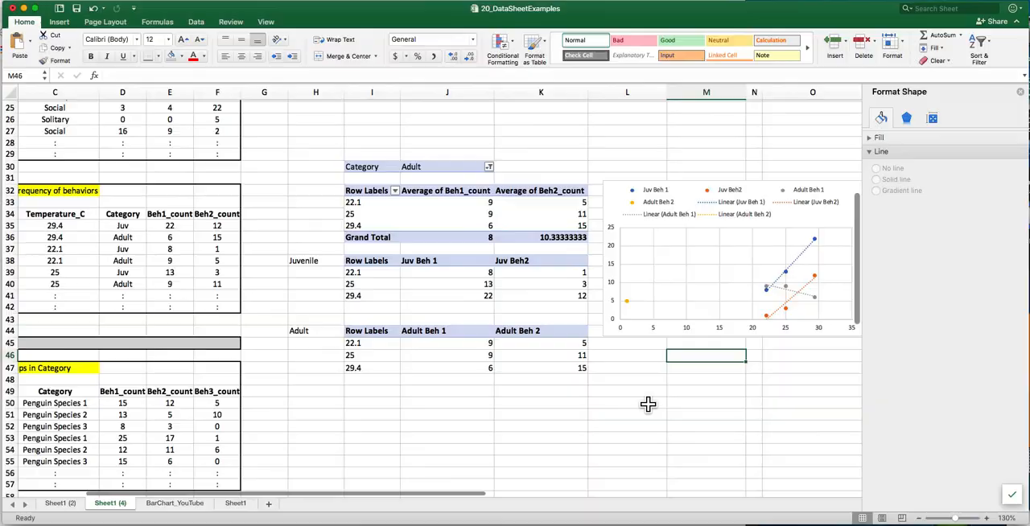
- Insert a markers-only scatter chart from the juvenile data in I38:J41 and place it directly below the existing chart
scroll(651, 405, right, 2)
scroll(644, 402, down, 1)
scroll(627, 396, down, 2)
scroll(627, 397, right, 1)
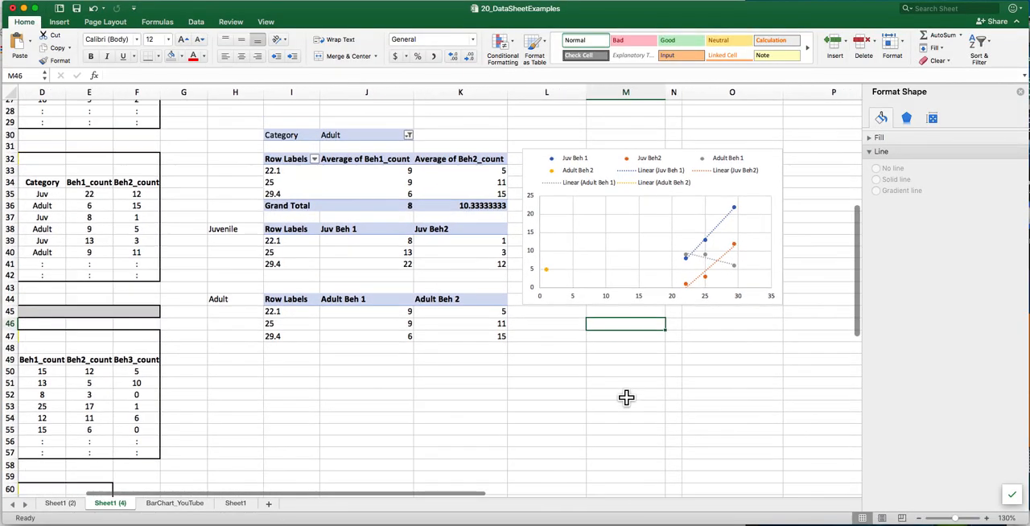
scroll(626, 396, down, 4)
scroll(626, 396, right, 1)
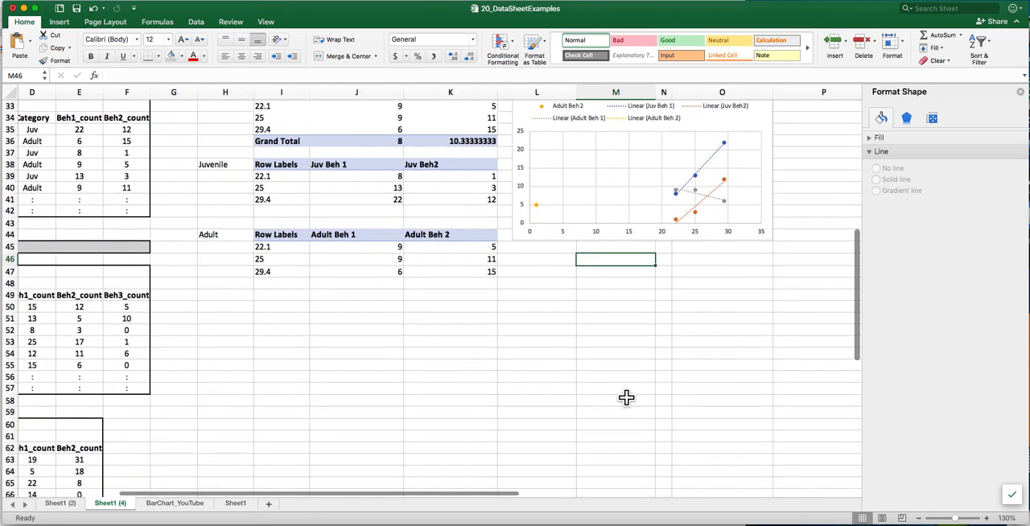
scroll(626, 397, left, 1)
scroll(626, 396, up, 1)
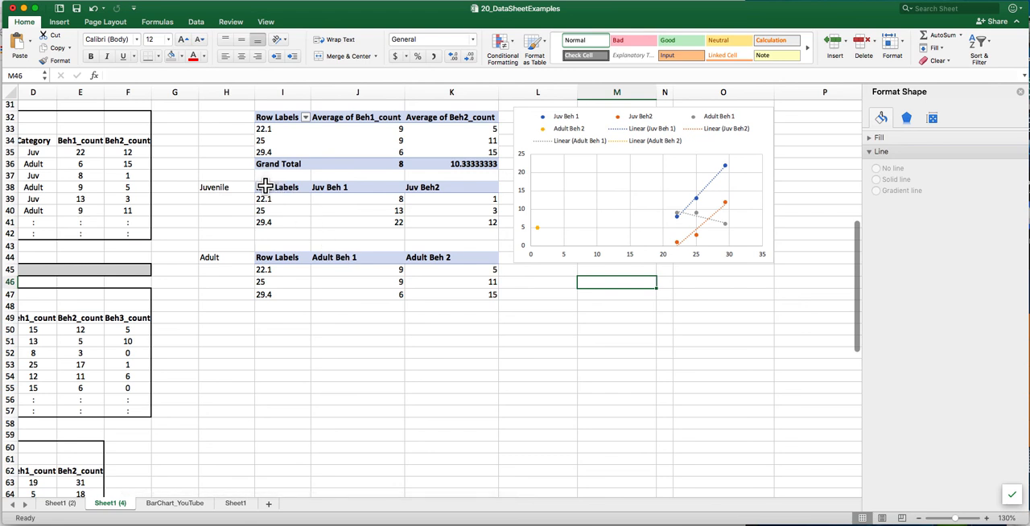
drag(266, 187, 339, 219)
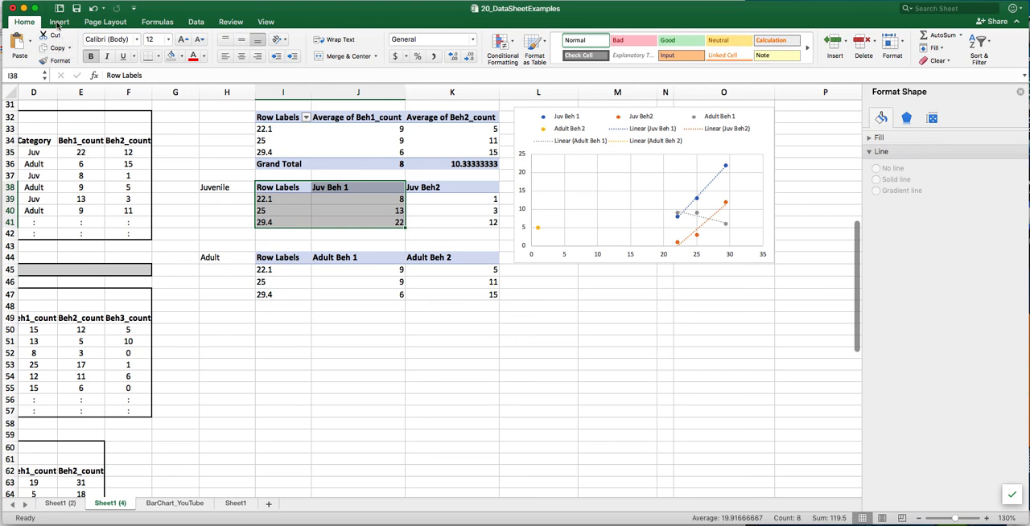
click(58, 22)
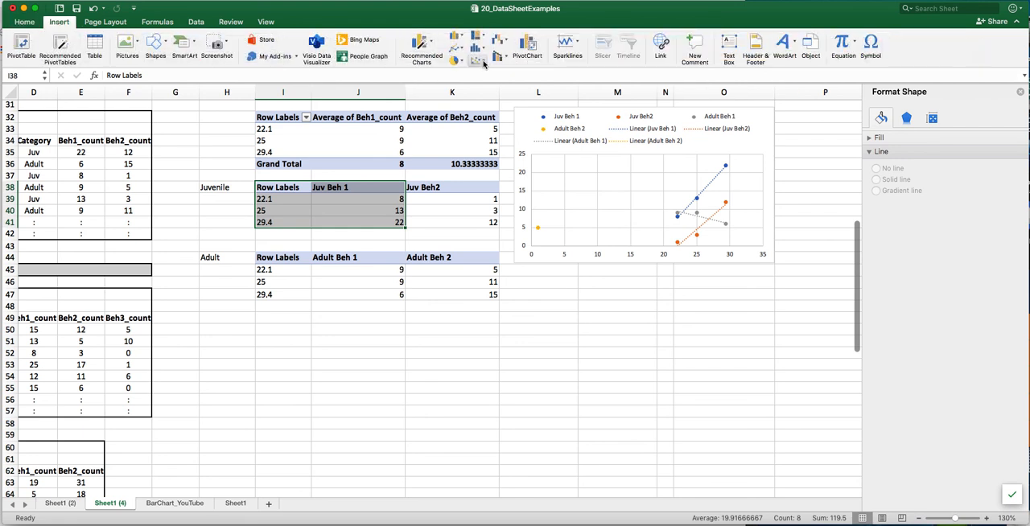
click(481, 61)
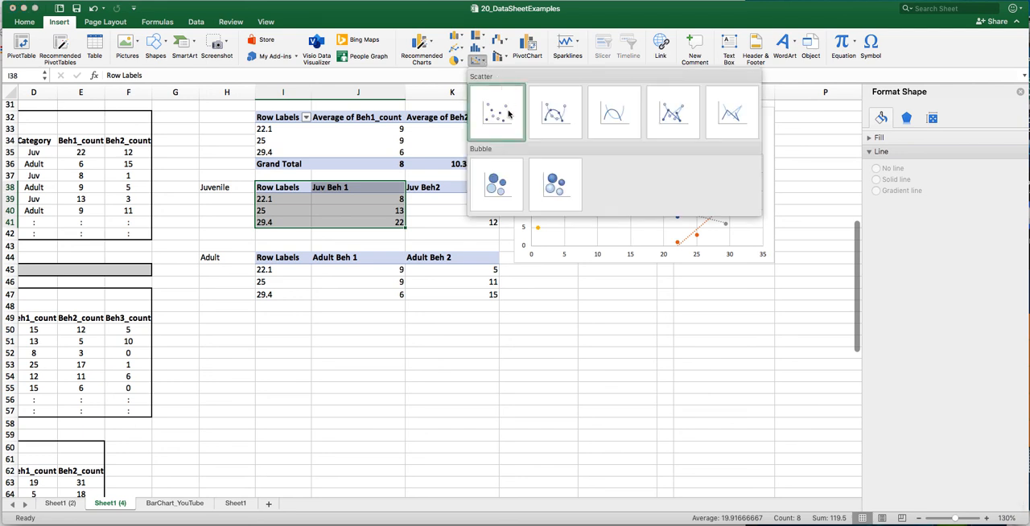
click(507, 115)
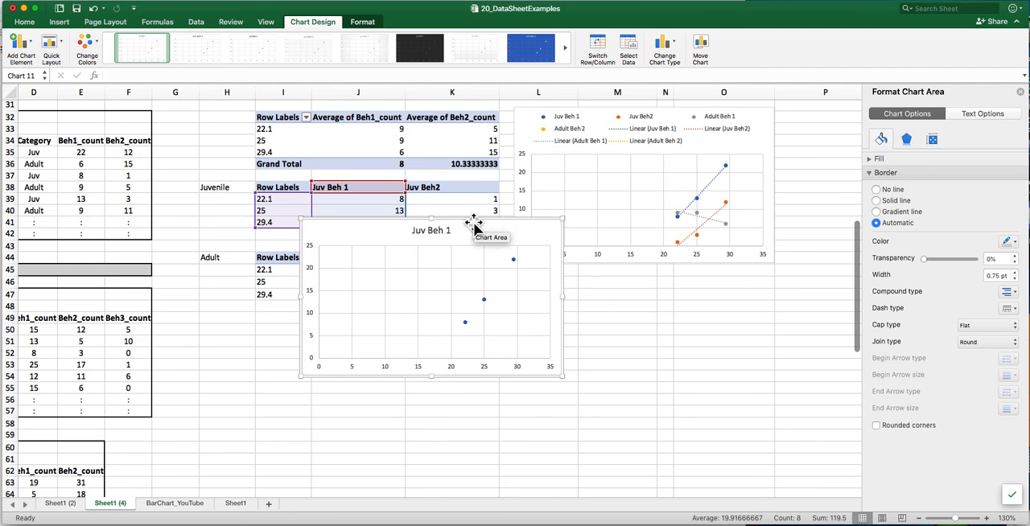
drag(474, 221, 686, 287)
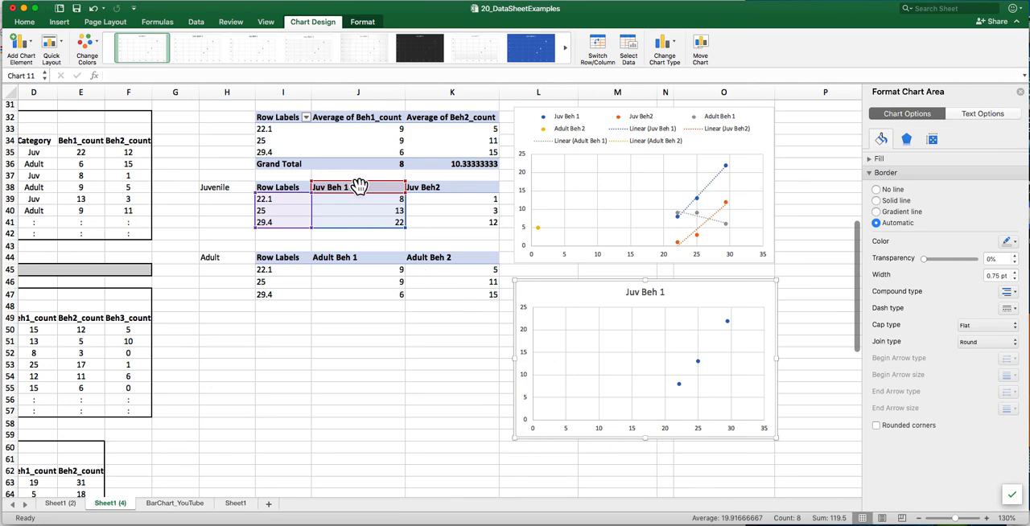
scroll(359, 183, right, 1)
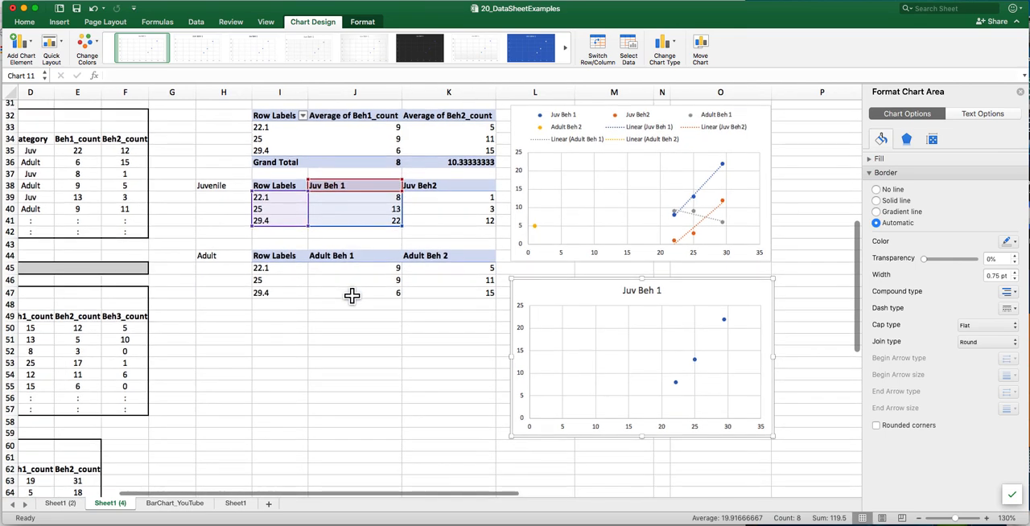
- Add a second data series to the lower scatter chart, taking its name from the Adult Beh 1 header in J44
click(616, 325)
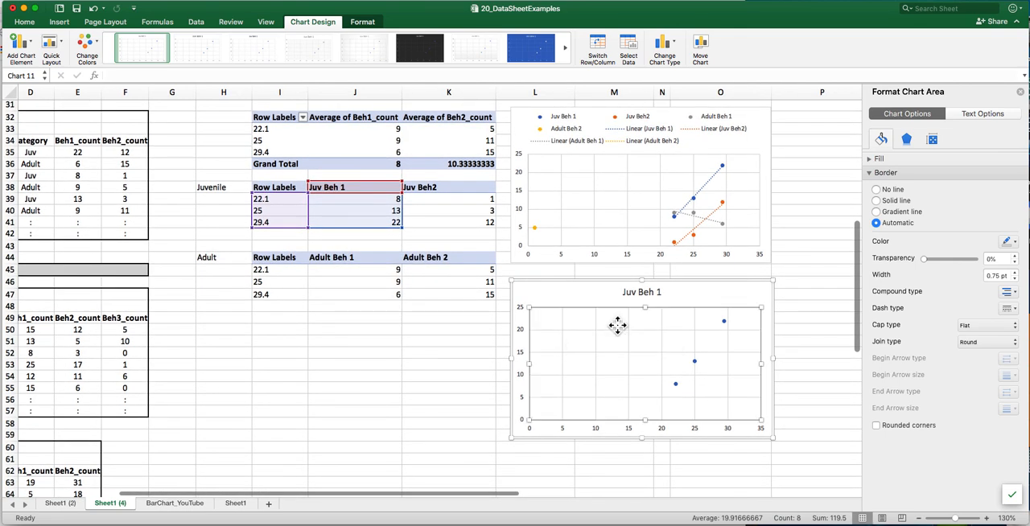
right_click(616, 327)
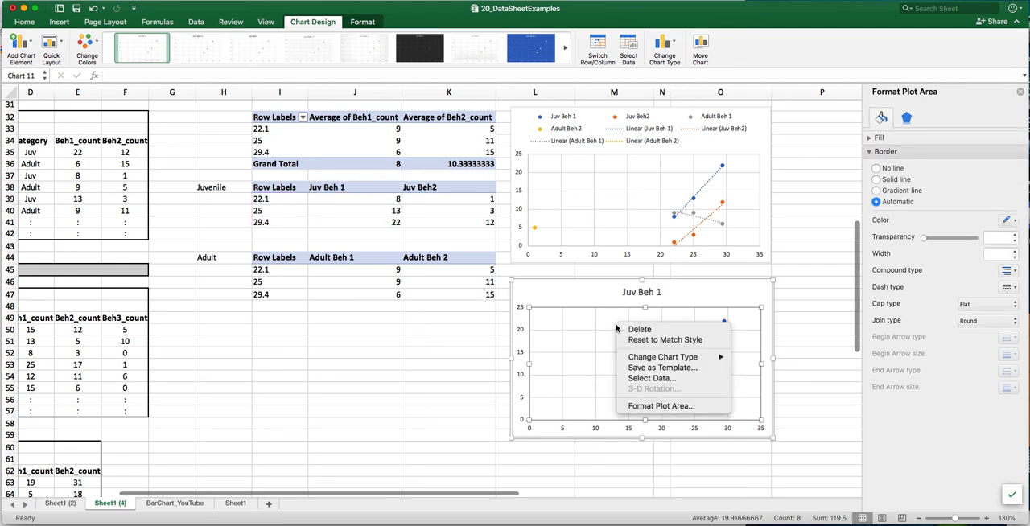
click(641, 379)
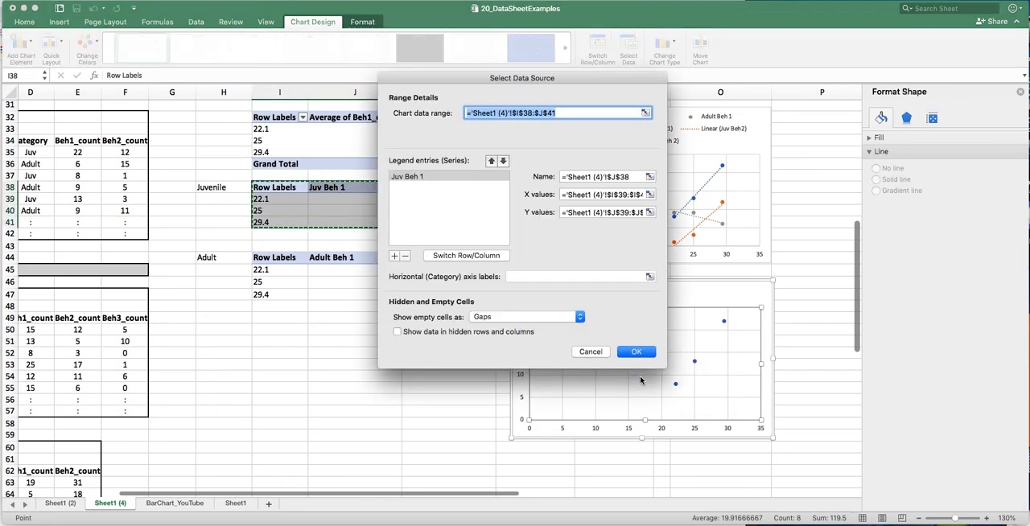
drag(533, 80, 706, 53)
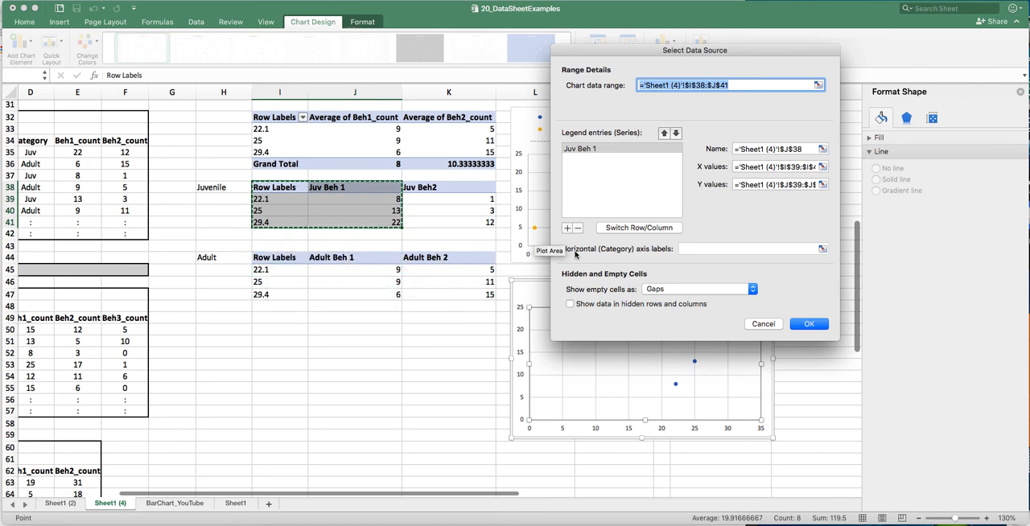
click(566, 228)
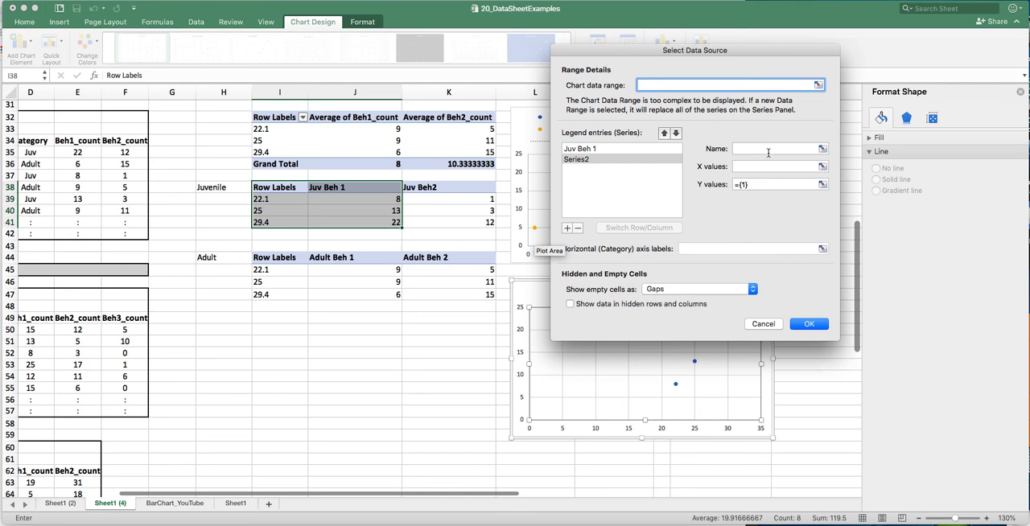
click(768, 152)
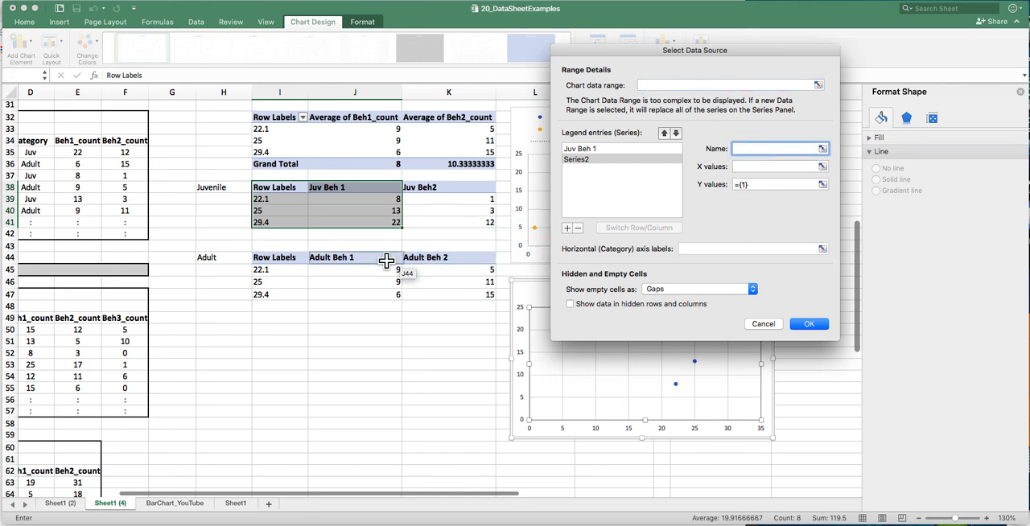
click(370, 258)
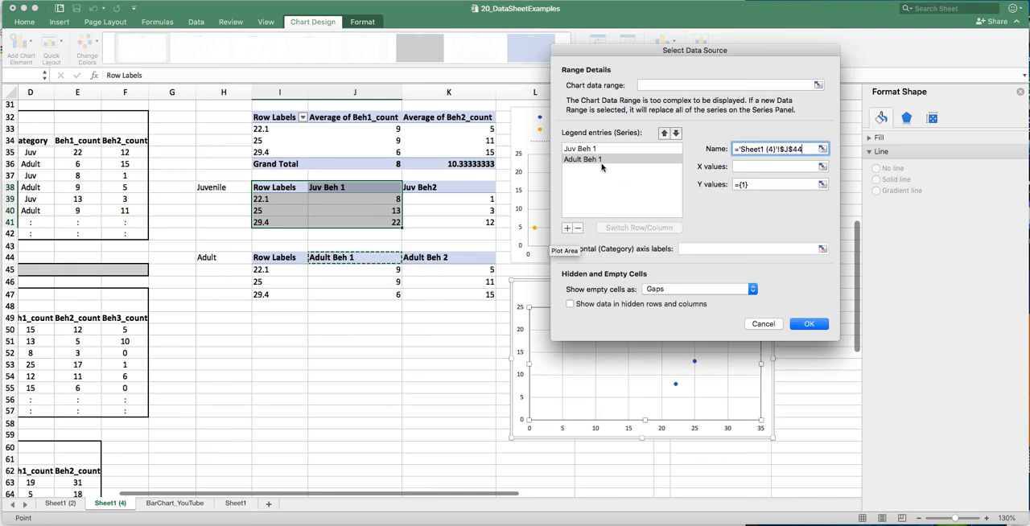
- Set the Adult Beh 1 series' X values to I45:I47 and Y values to J45:J47, and apply the data source changes
click(766, 166)
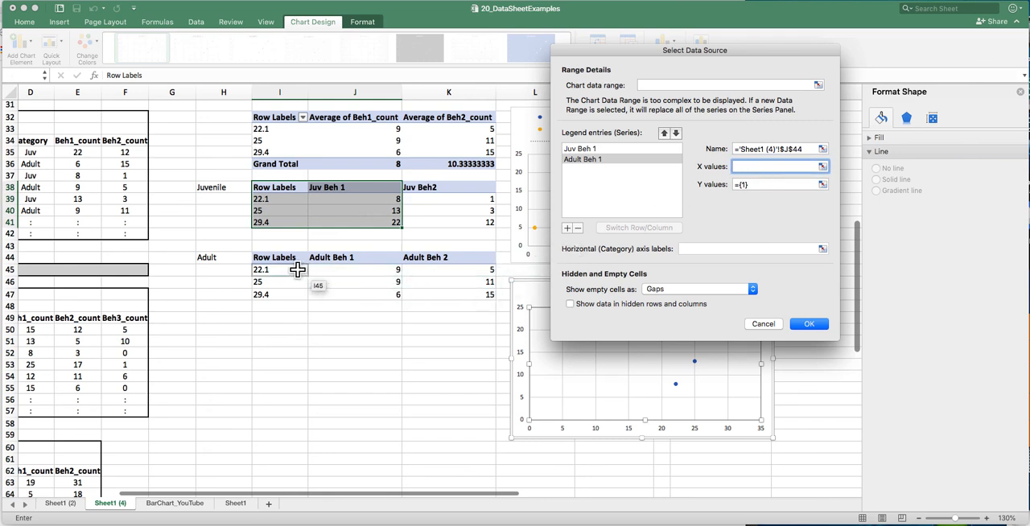
drag(296, 270, 296, 294)
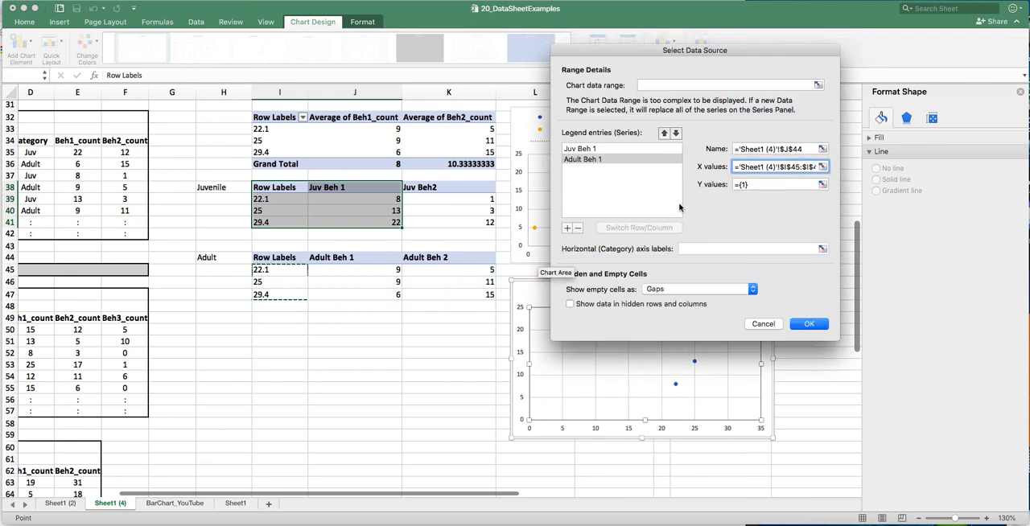
click(753, 184)
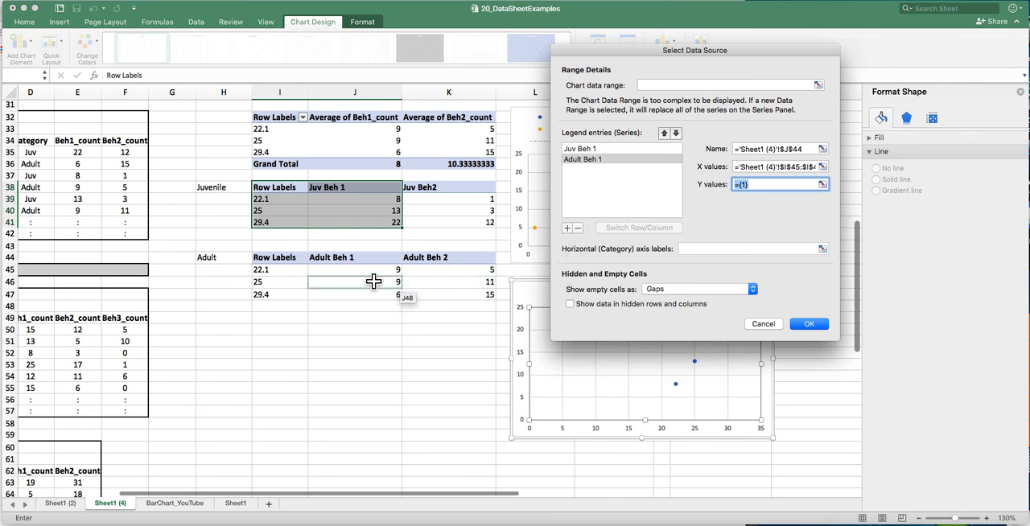
drag(370, 270, 371, 295)
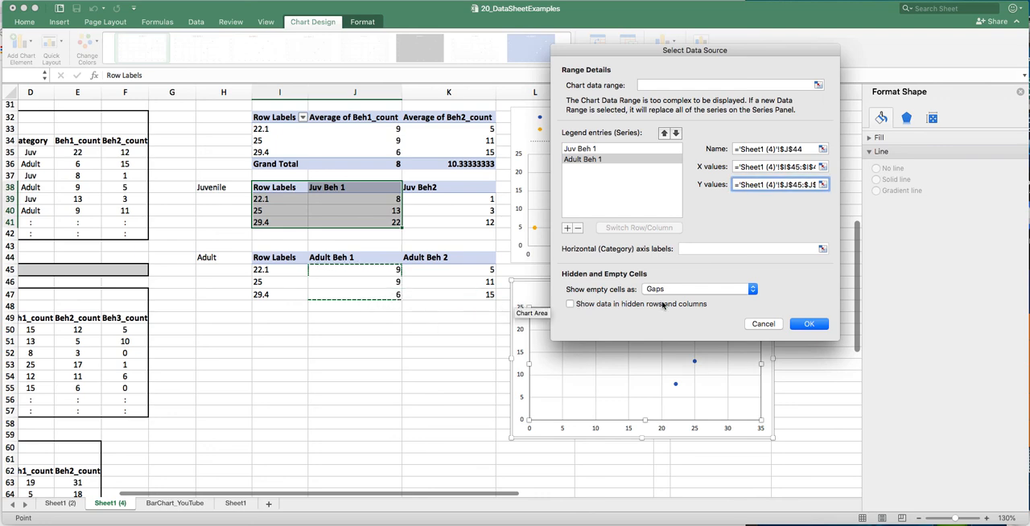
click(816, 325)
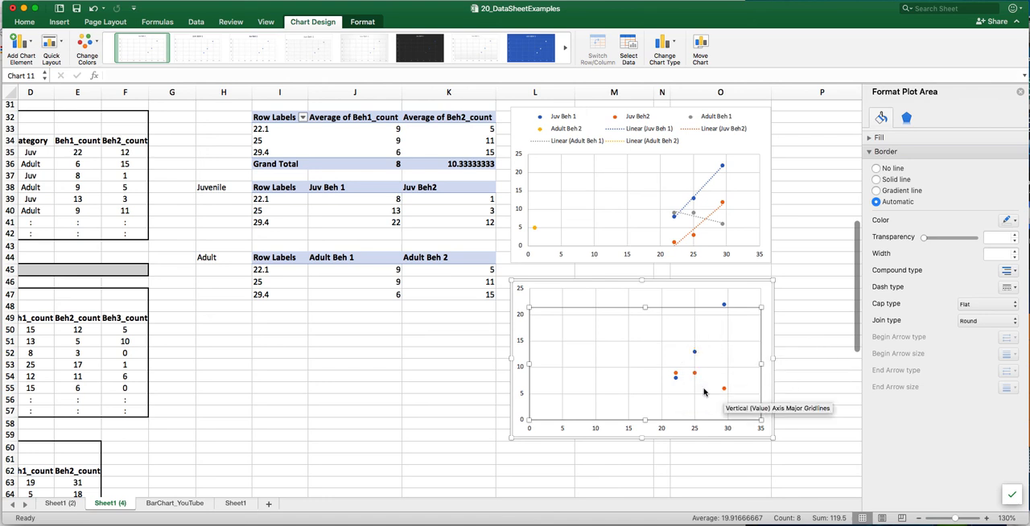
- Add a legend to the lower scatter chart using the Top placement
click(772, 400)
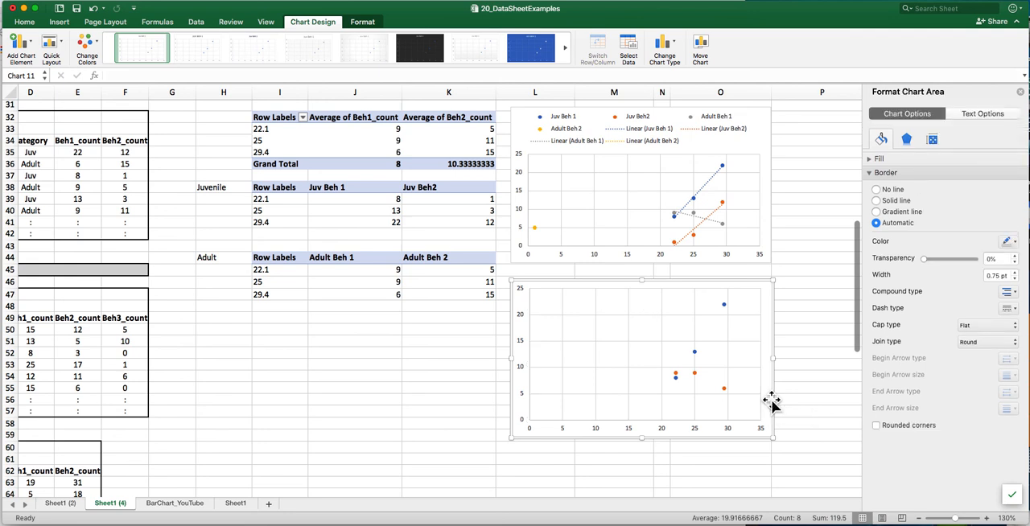
click(695, 354)
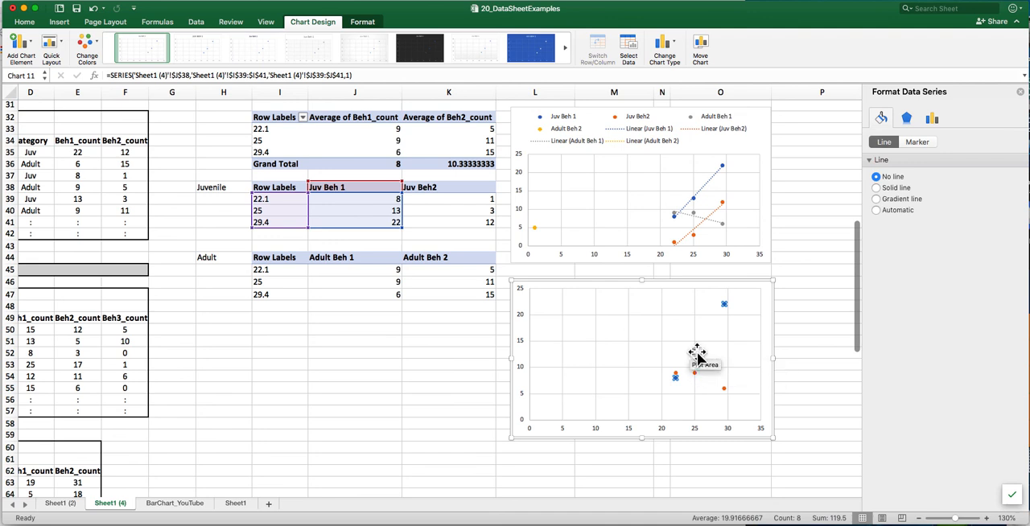
click(33, 43)
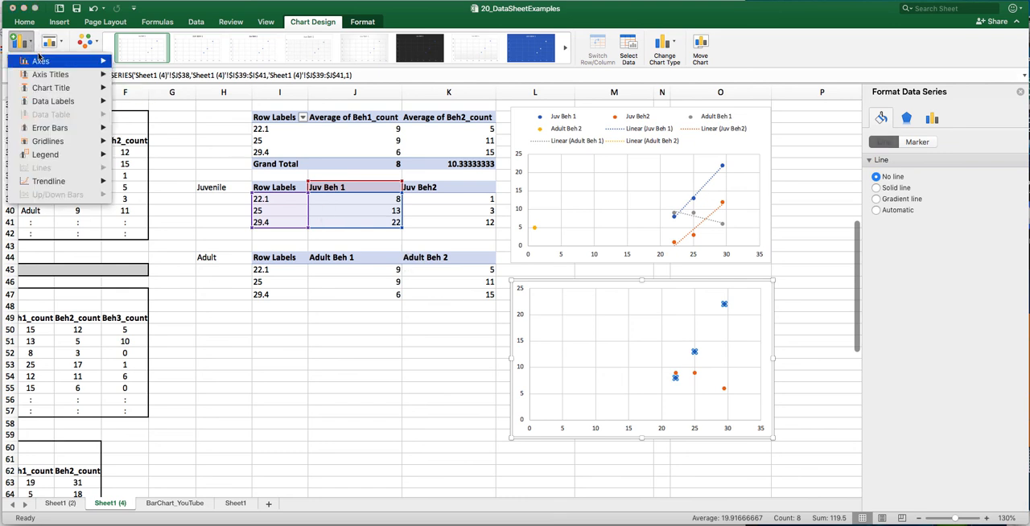
click(67, 157)
mouse_move(62, 181)
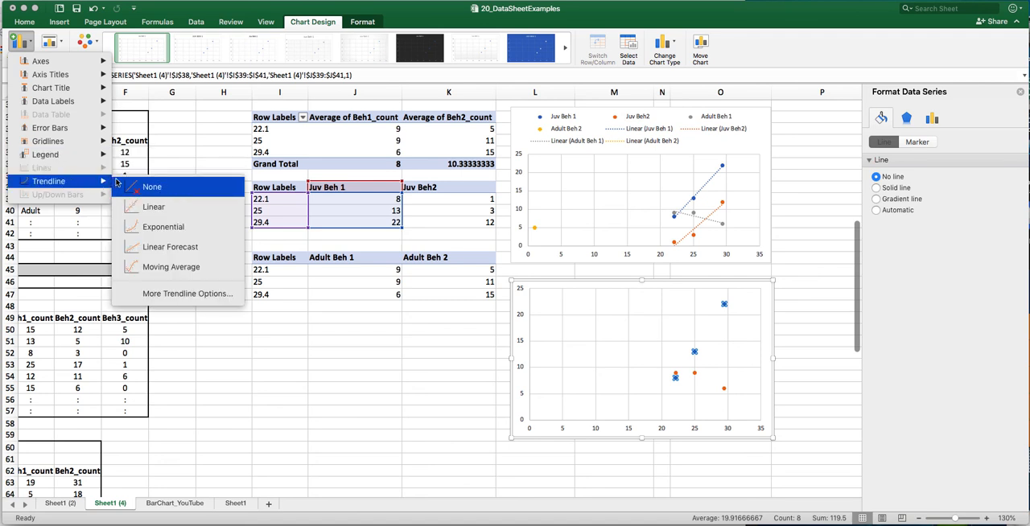
mouse_move(79, 154)
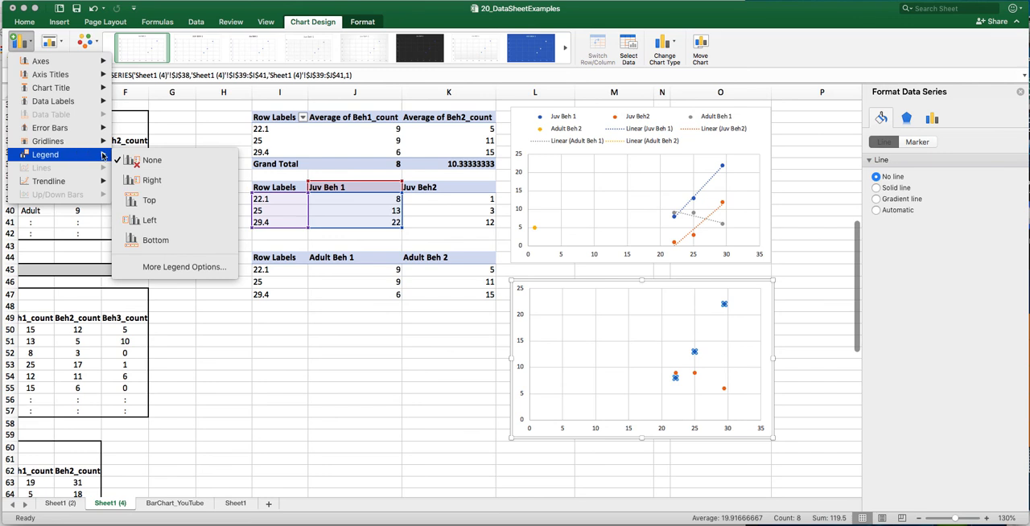
click(150, 200)
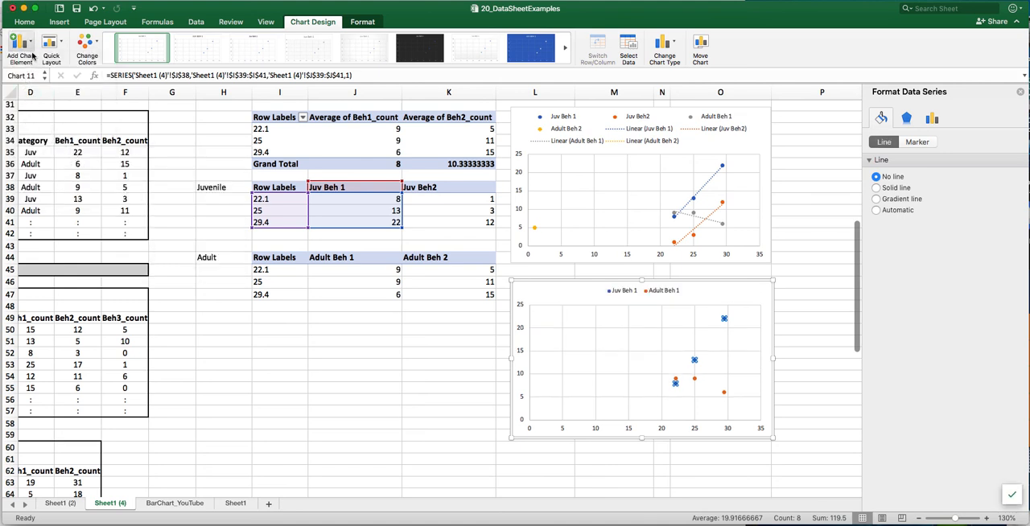
- Add linear trendlines to the Juv Beh 1 and Adult Beh 1 series in the lower chart and deselect the chart
click(31, 48)
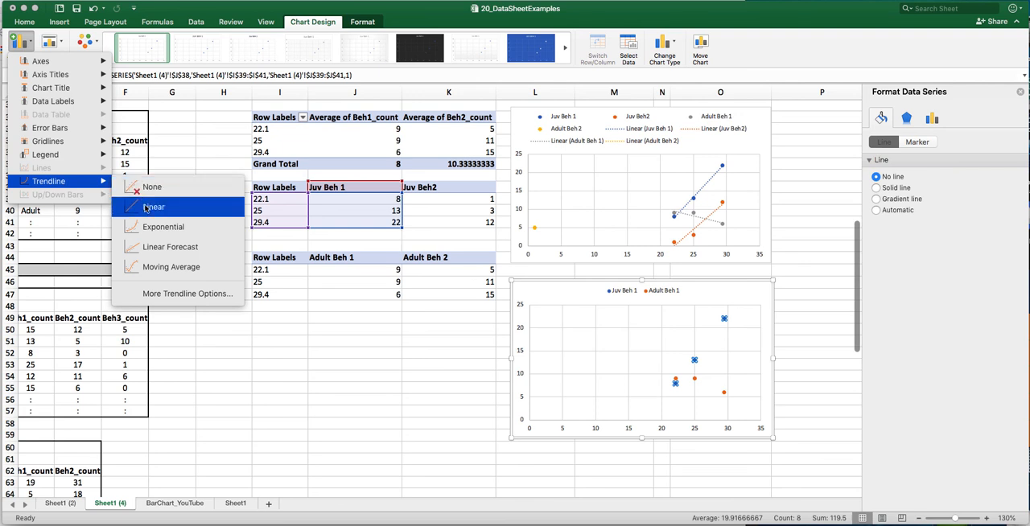
click(145, 209)
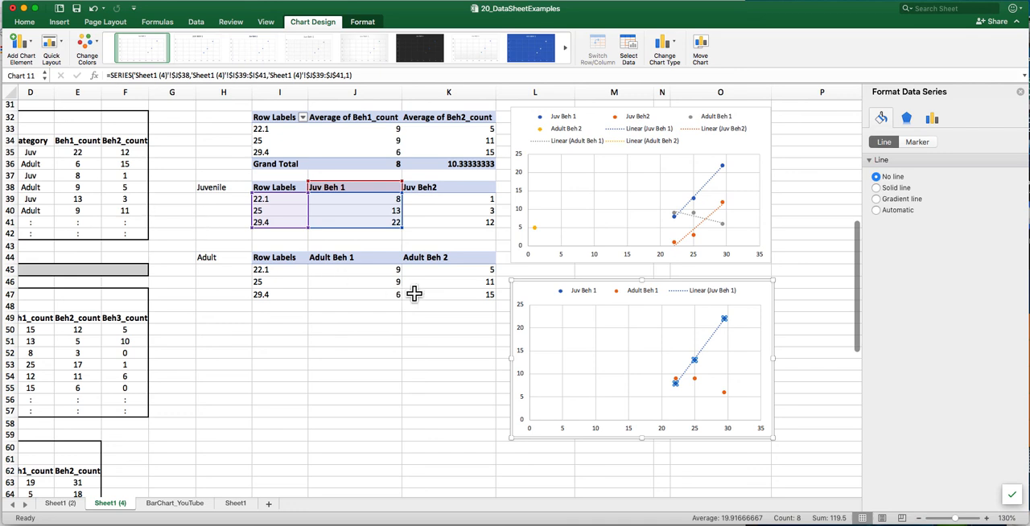
click(696, 383)
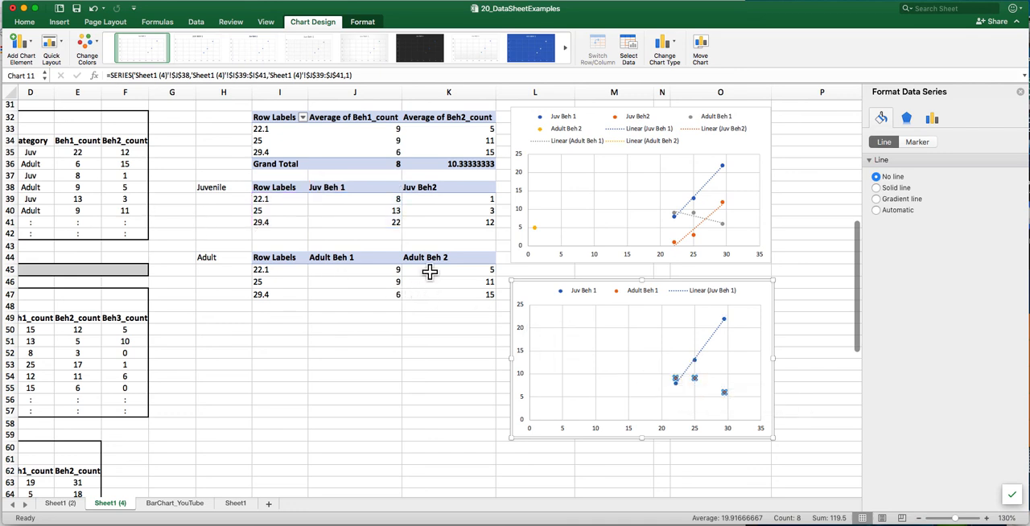
click(33, 46)
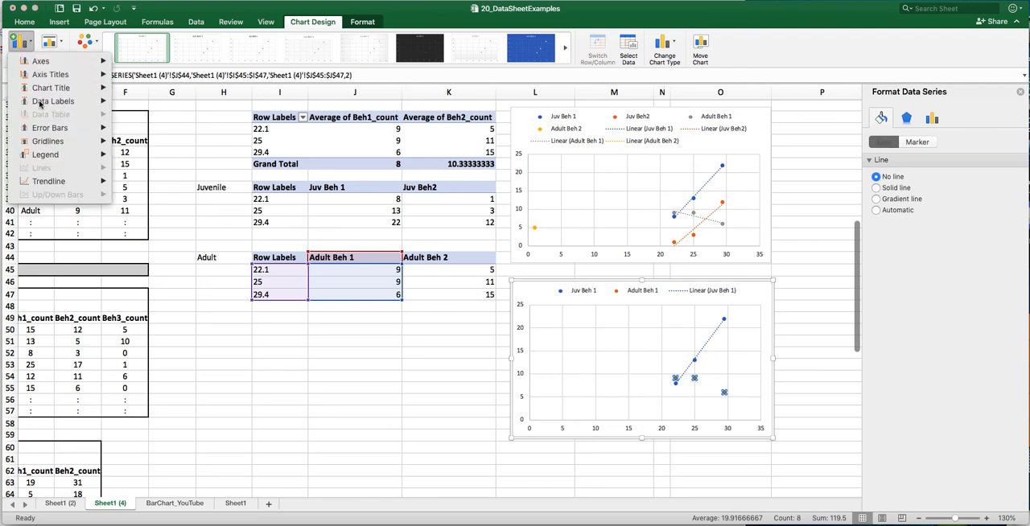
mouse_move(47, 158)
mouse_move(55, 181)
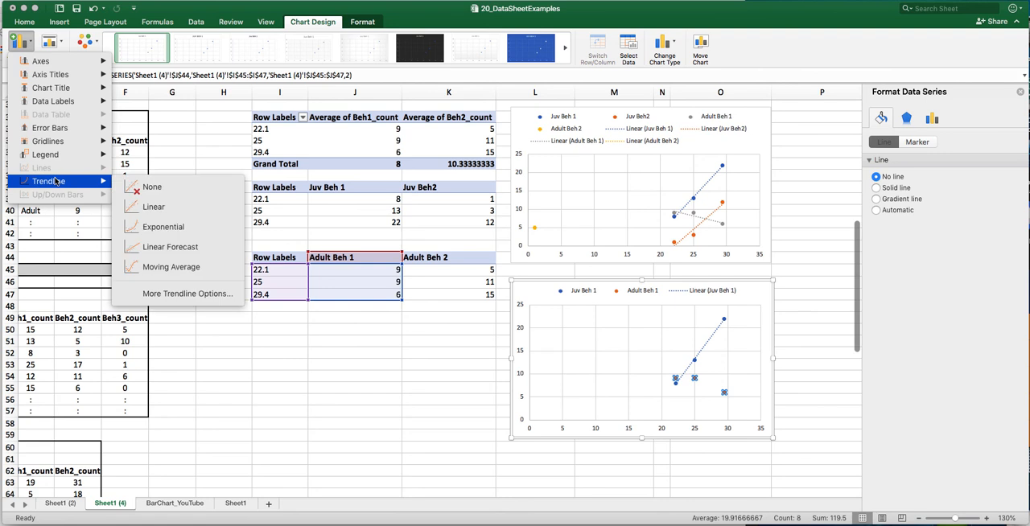
click(148, 211)
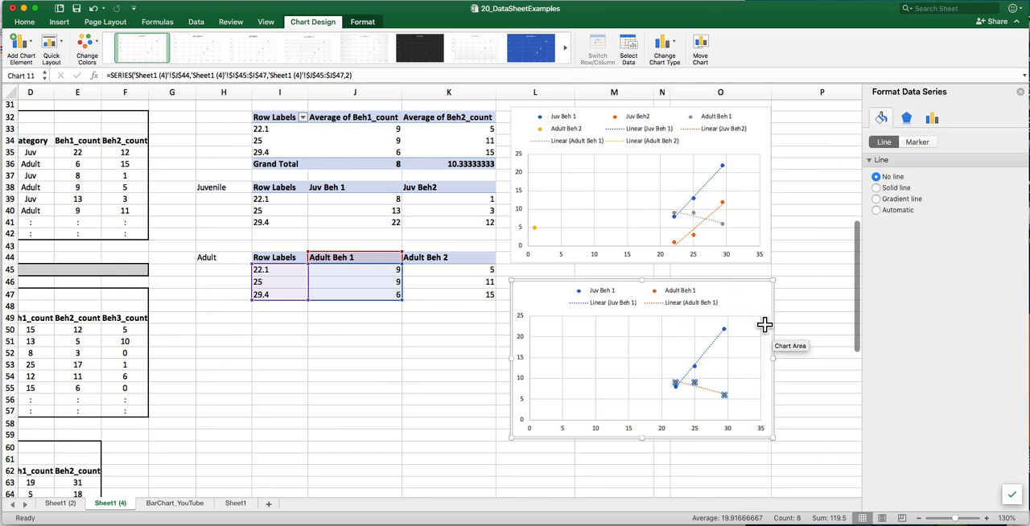
click(810, 304)
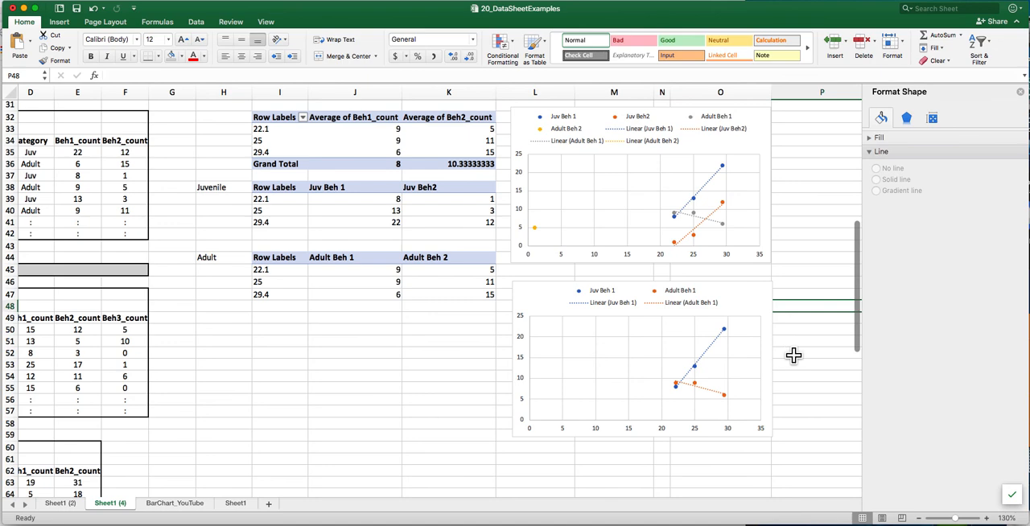
- Add a primary horizontal axis title to the lower scatter chart
scroll(794, 355, down, 5)
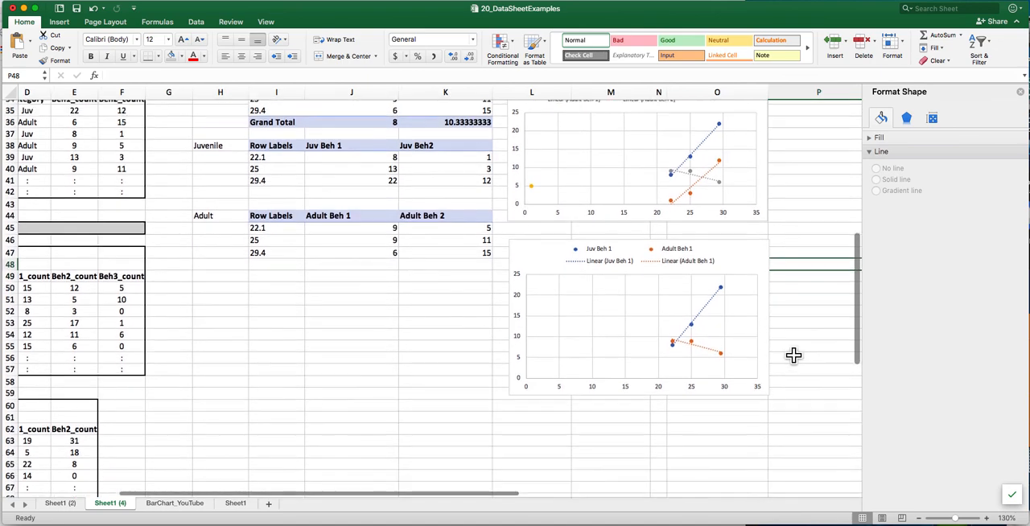
scroll(794, 355, down, 2)
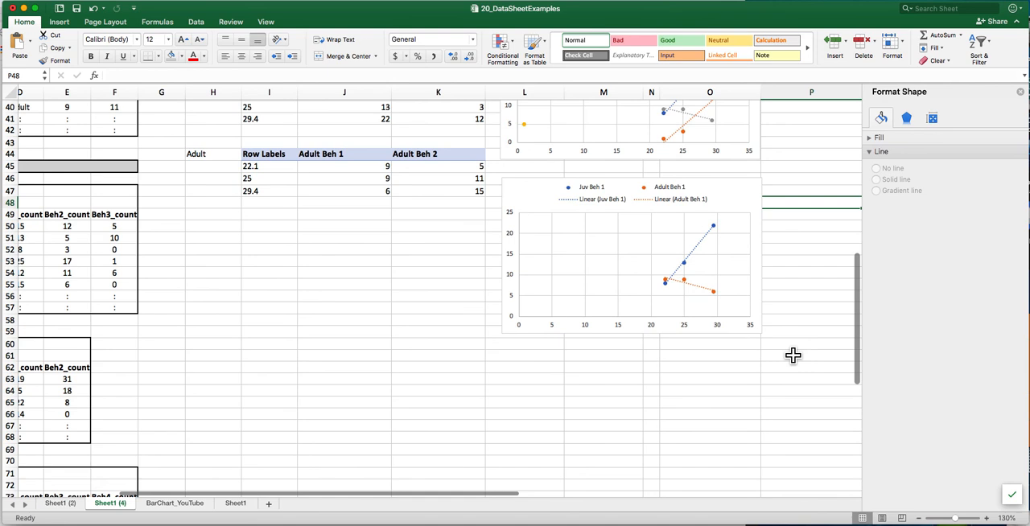
scroll(794, 355, left, 1)
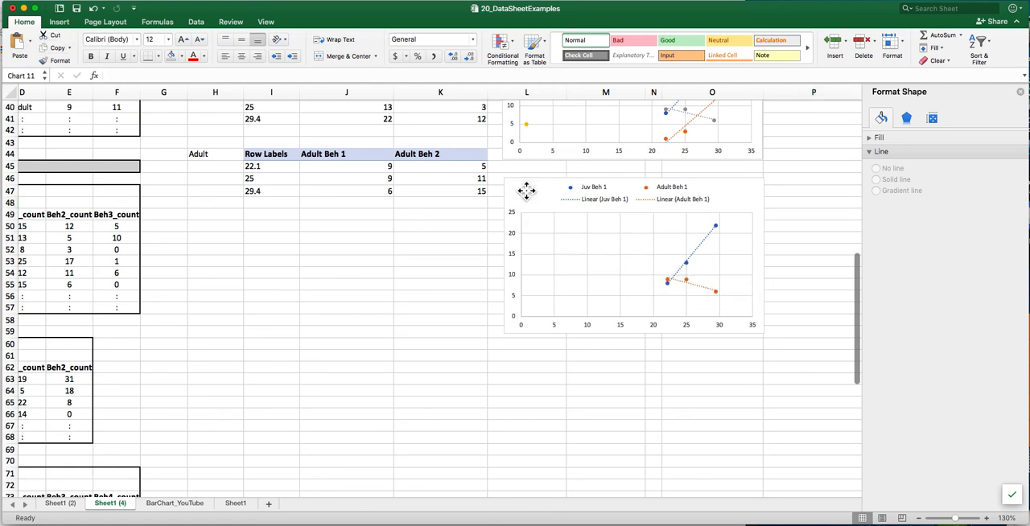
click(525, 188)
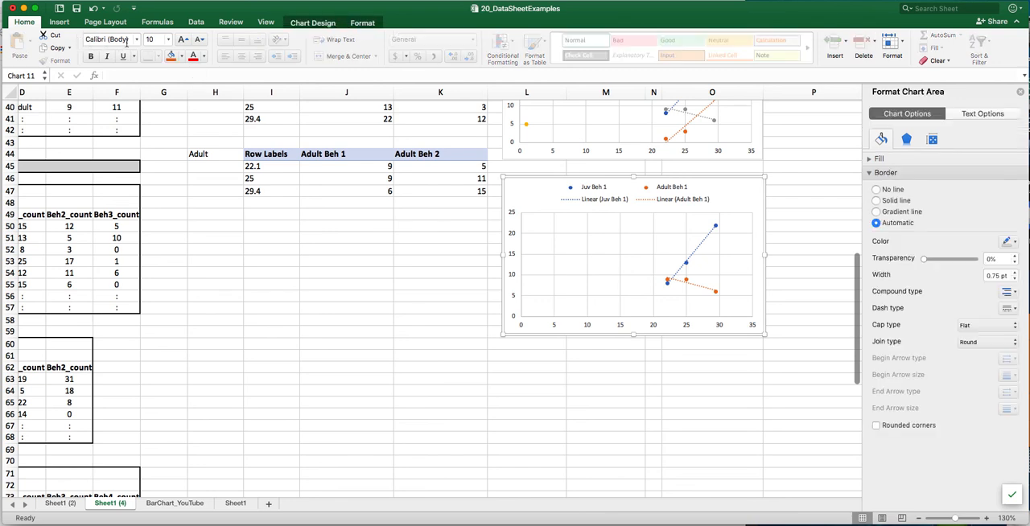
click(314, 22)
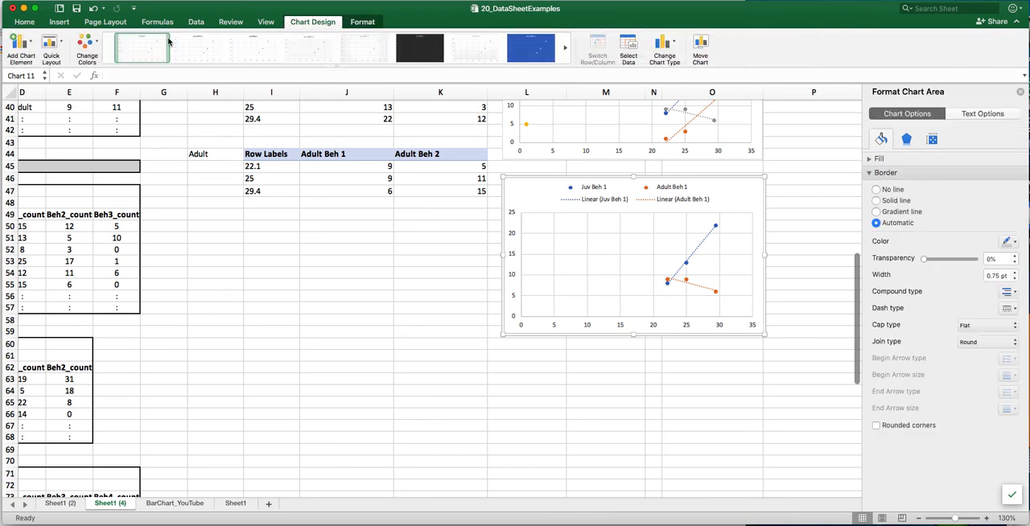
click(30, 41)
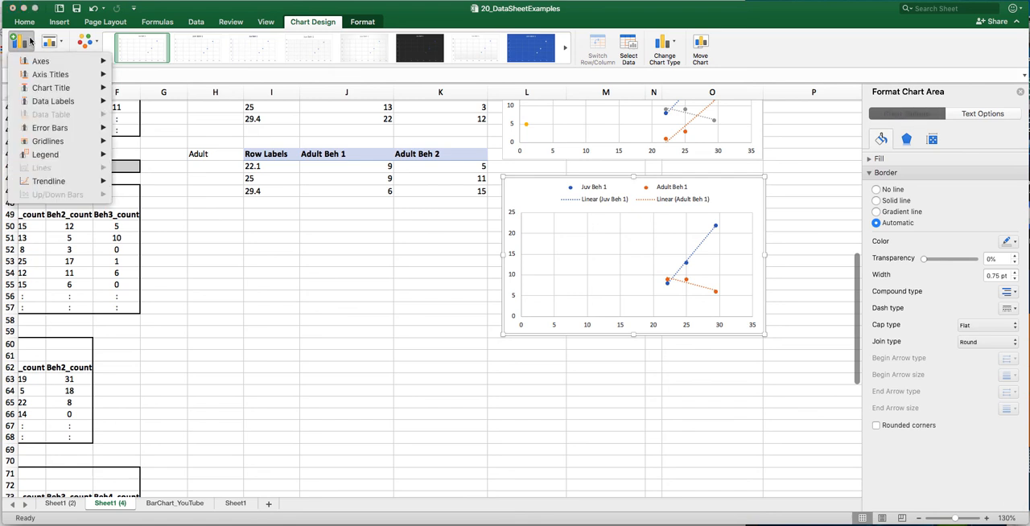
mouse_move(58, 75)
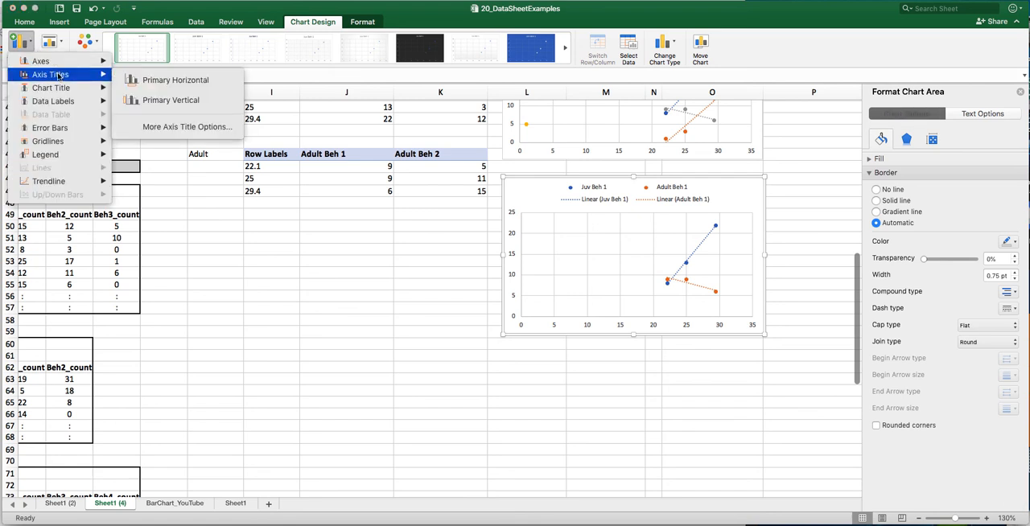
click(151, 81)
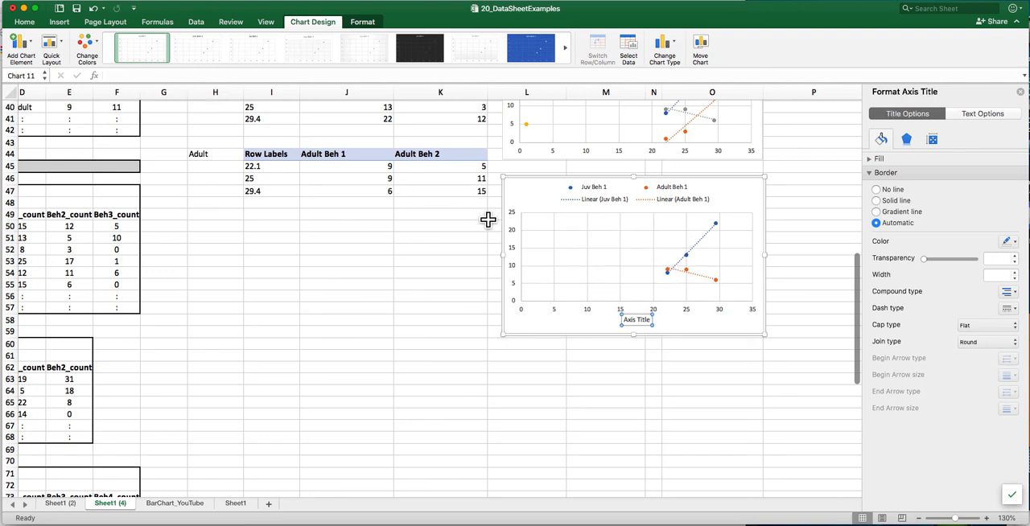
- Change the horizontal axis title text to "Temperature (C)"
double_click(638, 321)
triple_click(637, 320)
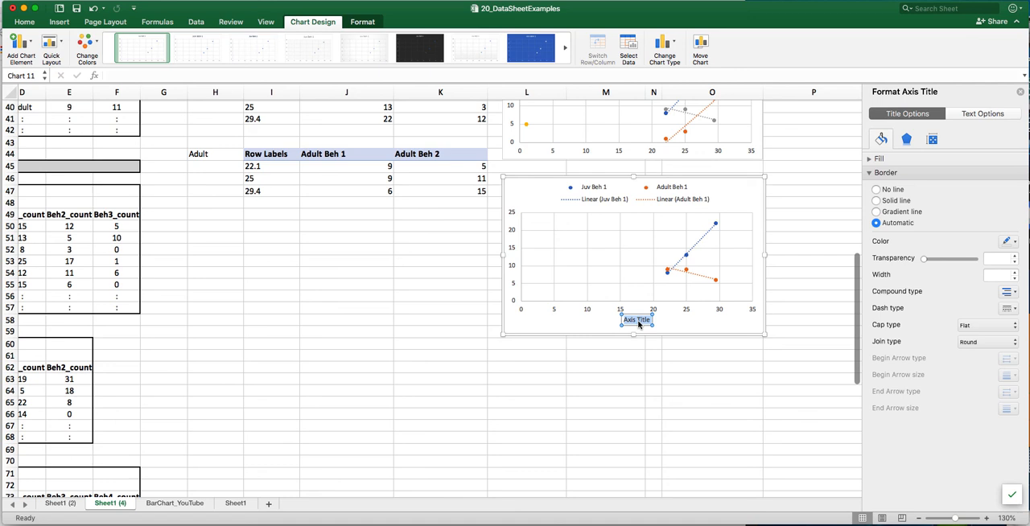
text(Temperature)
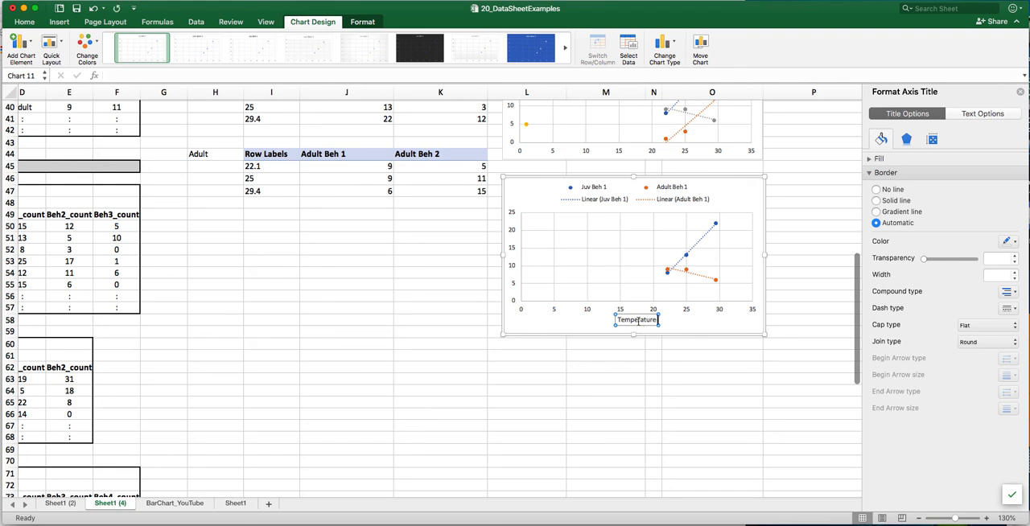
text( (C))
click(571, 329)
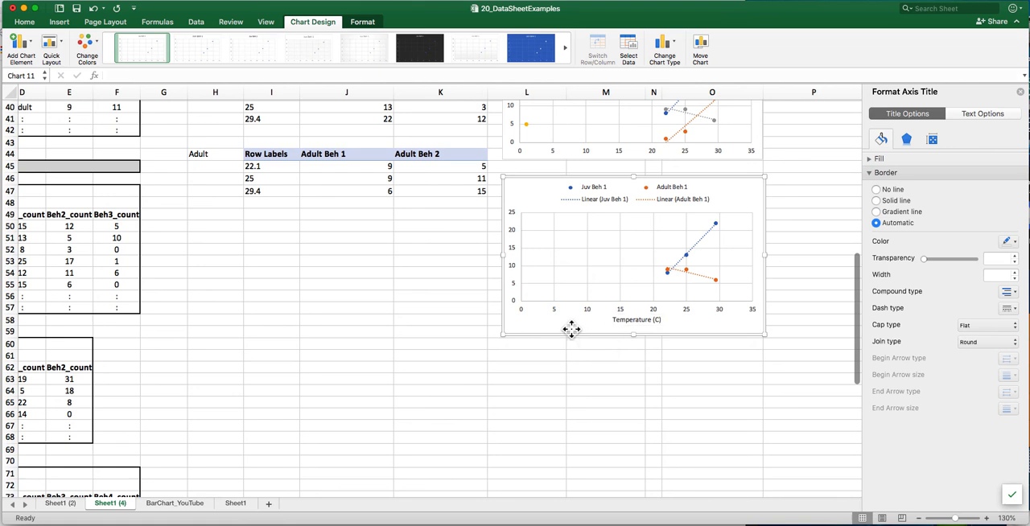
- Add a primary vertical axis title to the lower scatter chart
click(511, 269)
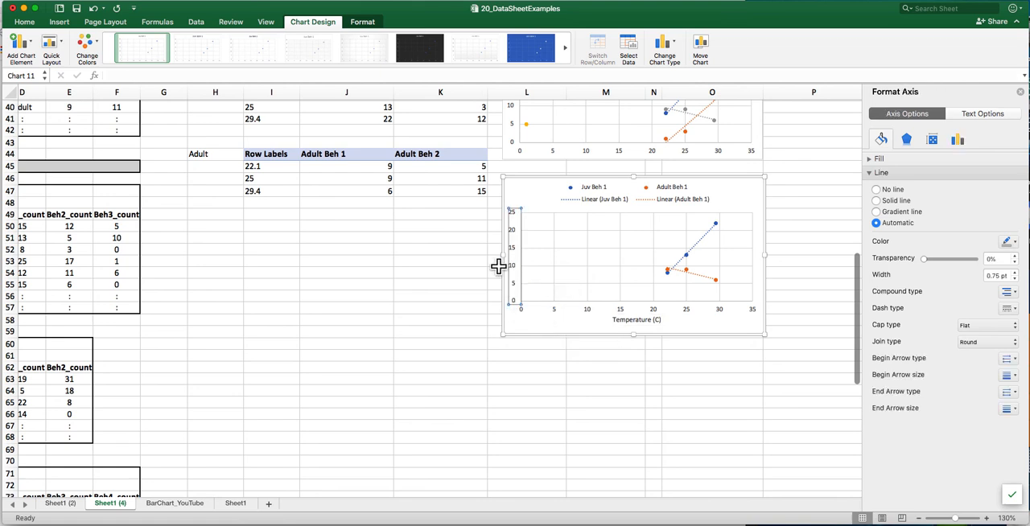
click(32, 46)
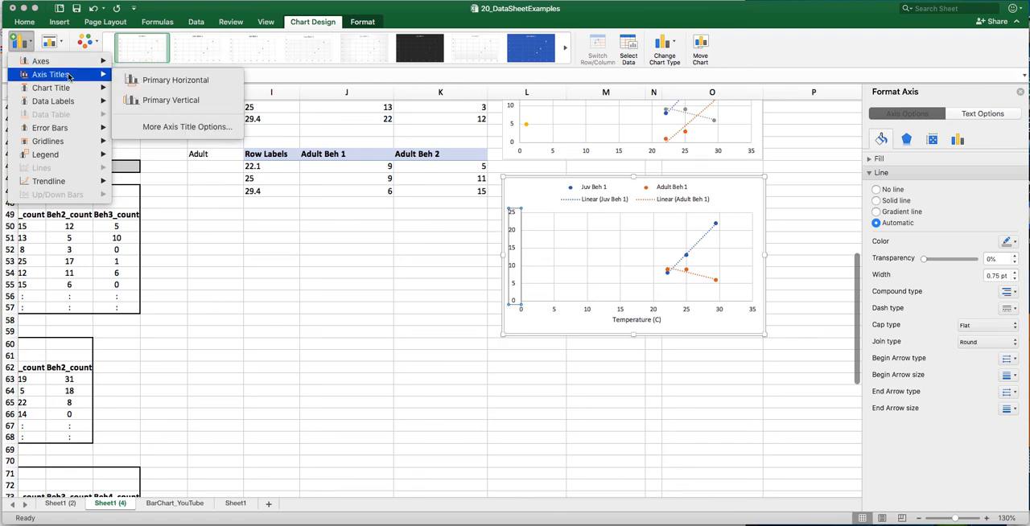
click(175, 103)
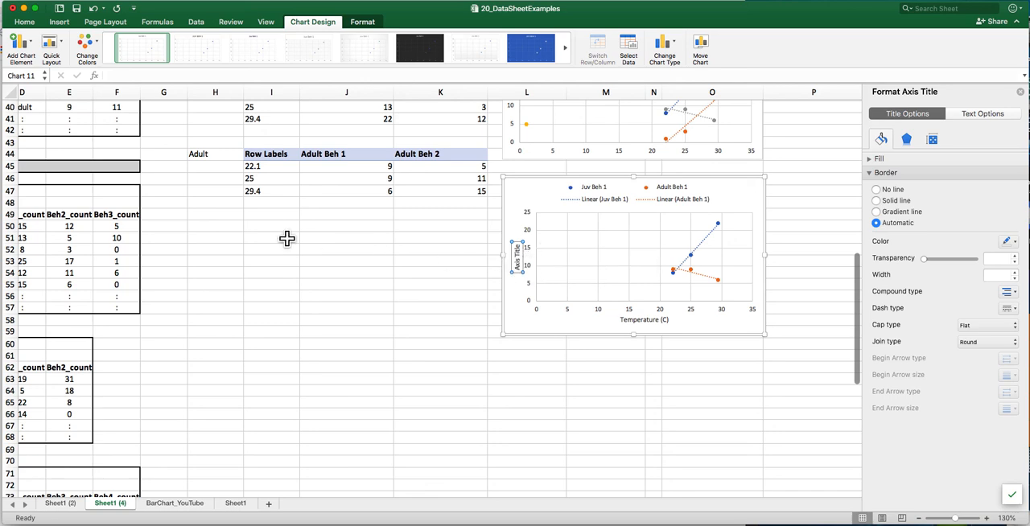
- Change the lower chart's vertical axis title text to "Behavior rate (per 10 mins)"
scroll(274, 237, left, 3)
scroll(274, 238, left, 3)
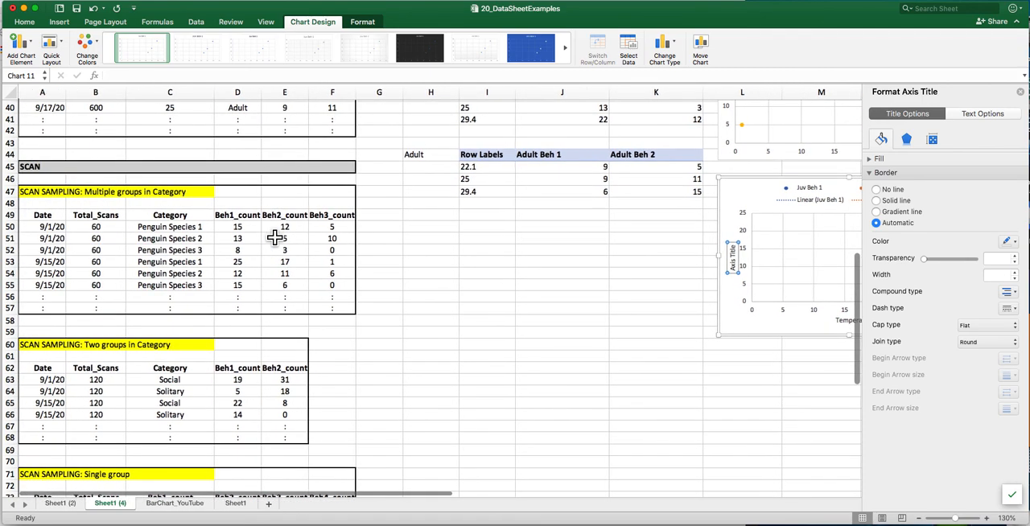
scroll(274, 237, up, 3)
scroll(274, 237, up, 5)
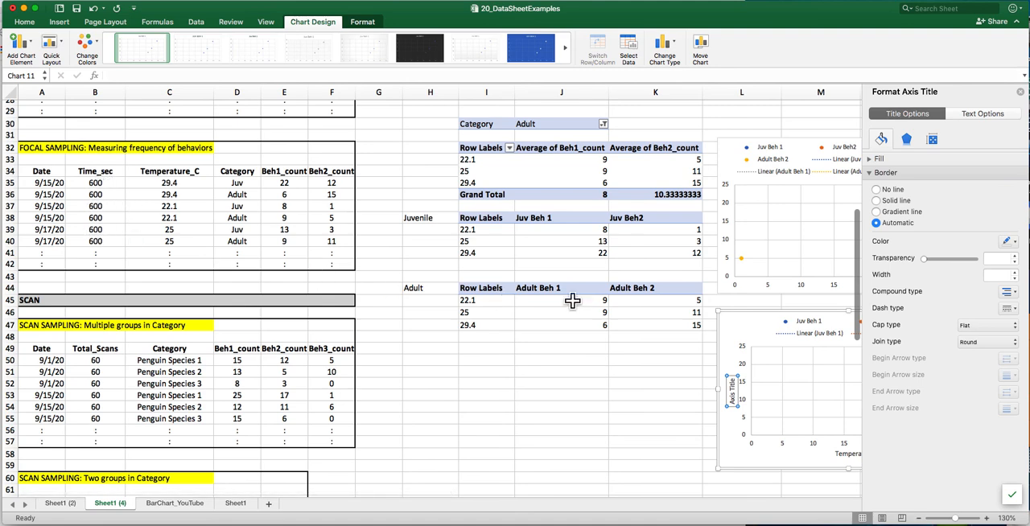
scroll(620, 306, right, 2)
scroll(620, 305, right, 4)
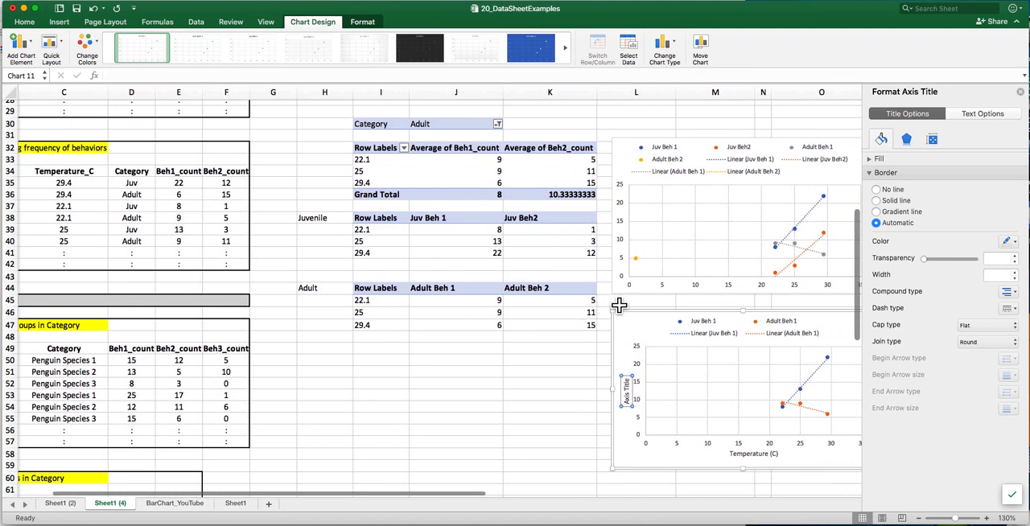
scroll(616, 304, down, 5)
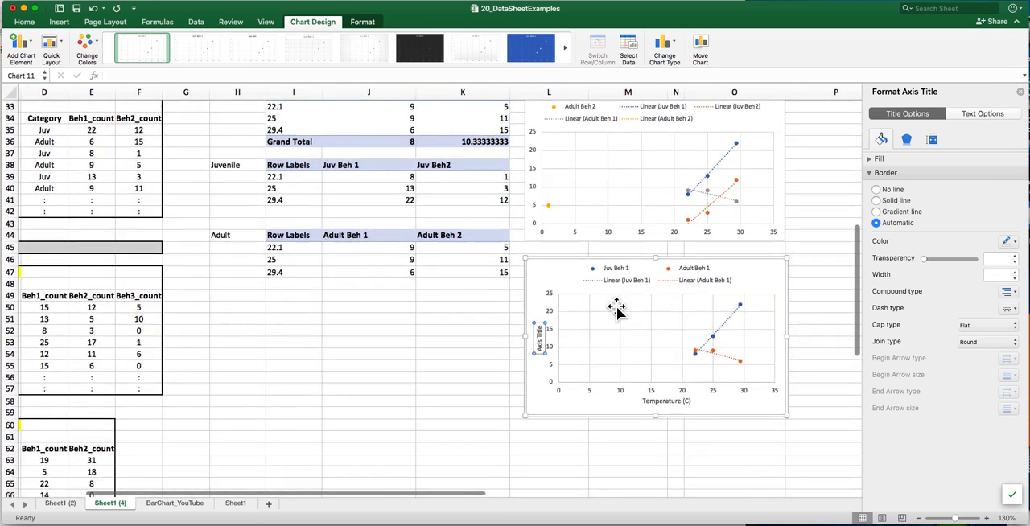
triple_click(539, 321)
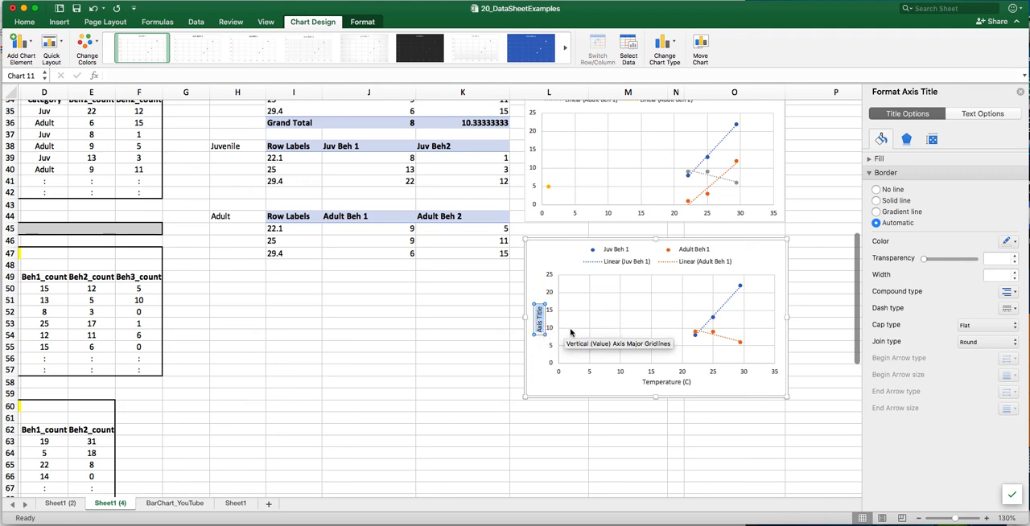
key(BackSpace)
text(Behavior rate ()
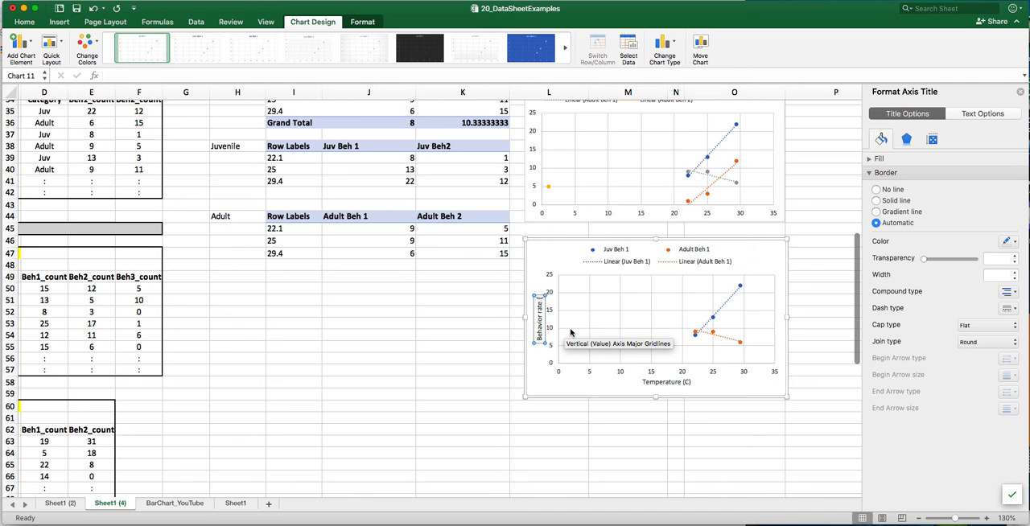
text(per 10)
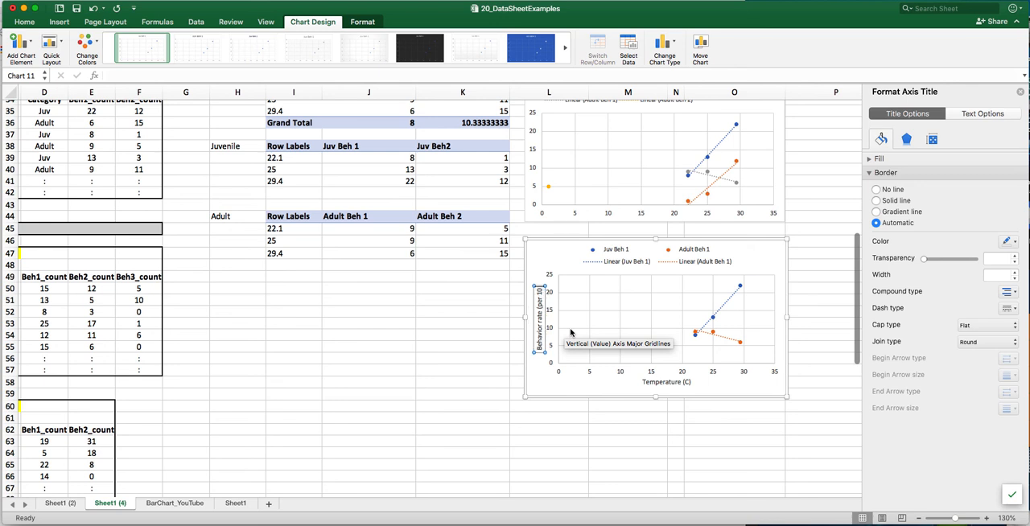
text( min))
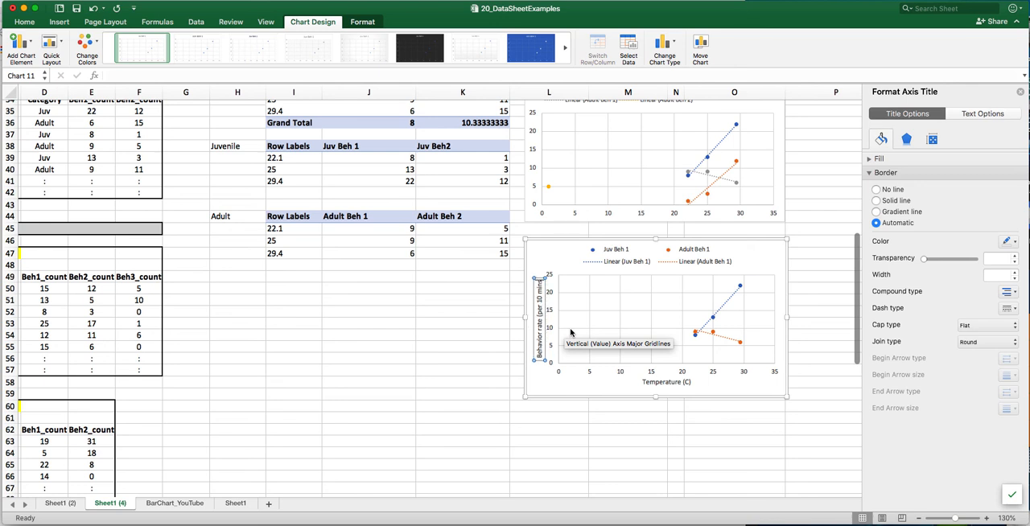
text())
click(549, 254)
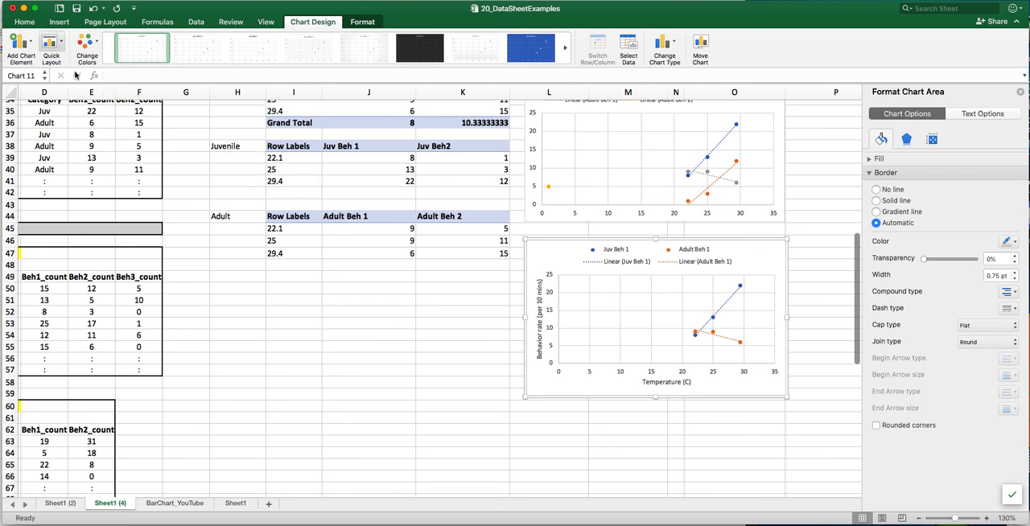
- Add a chart title to the lower scatter chart using the Above Chart placement
click(33, 48)
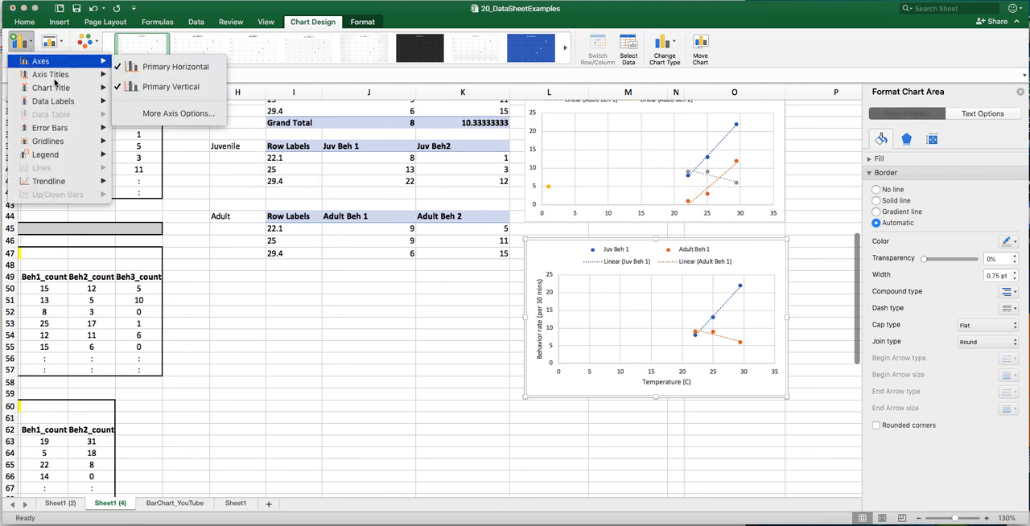
mouse_move(61, 94)
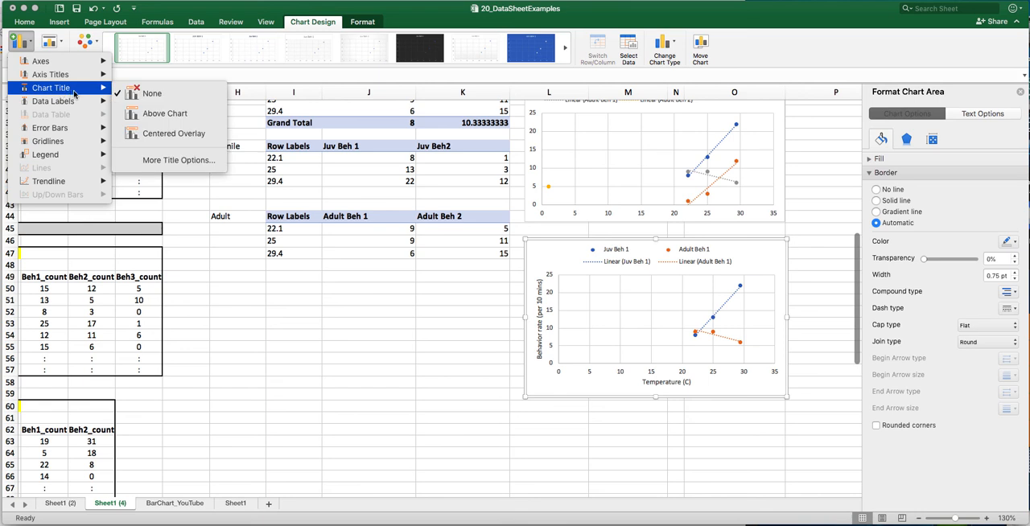
click(161, 117)
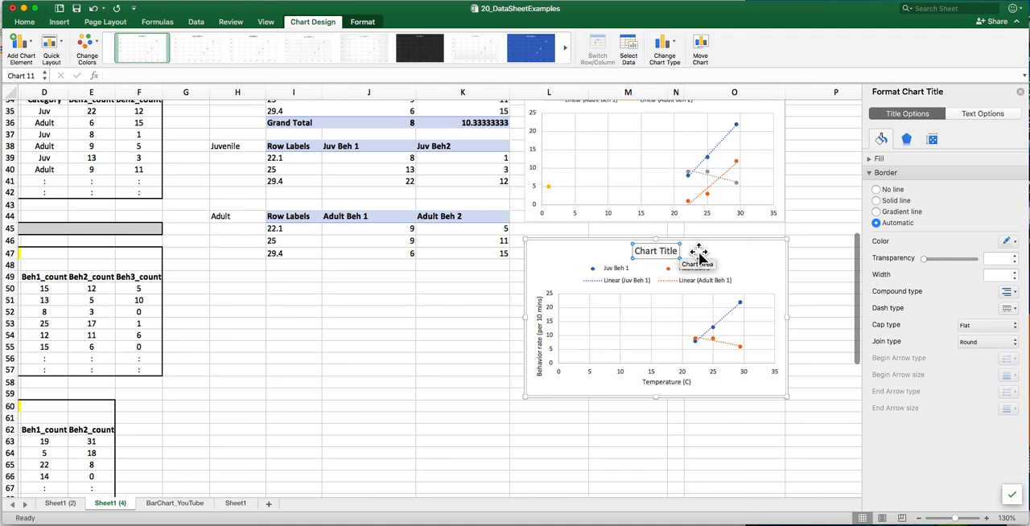
click(754, 278)
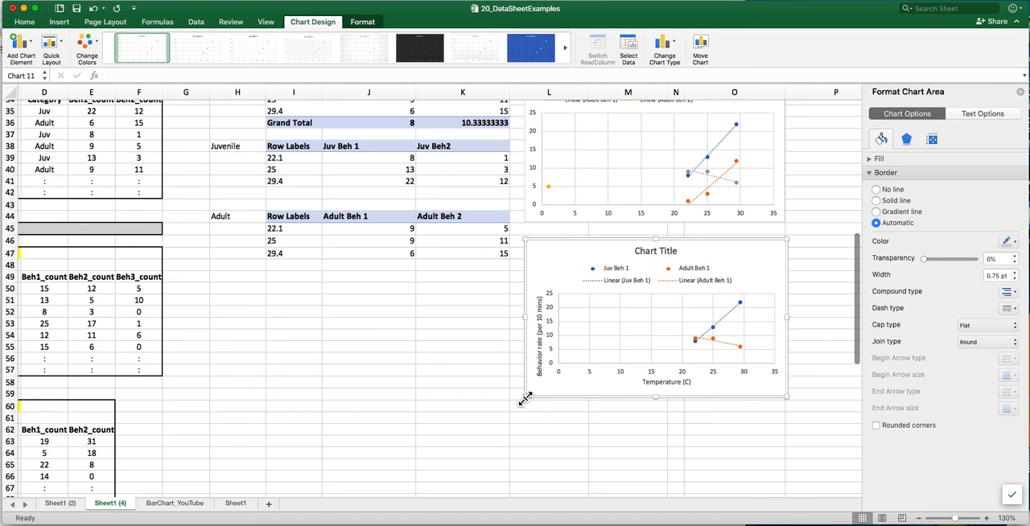
- Enlarge the lower chart to about 5.86 by 3.94 inches and set its font size to 14
drag(524, 396, 480, 430)
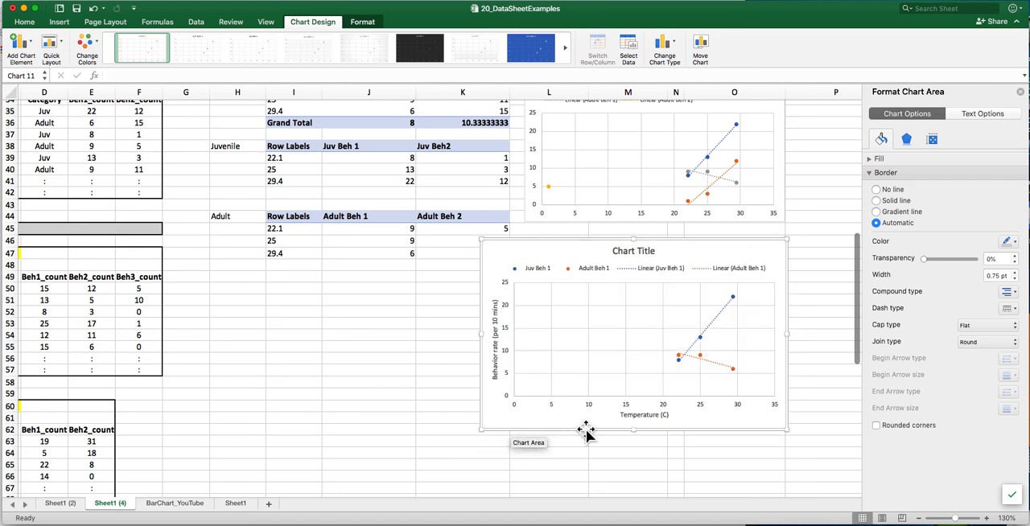
drag(633, 430, 635, 445)
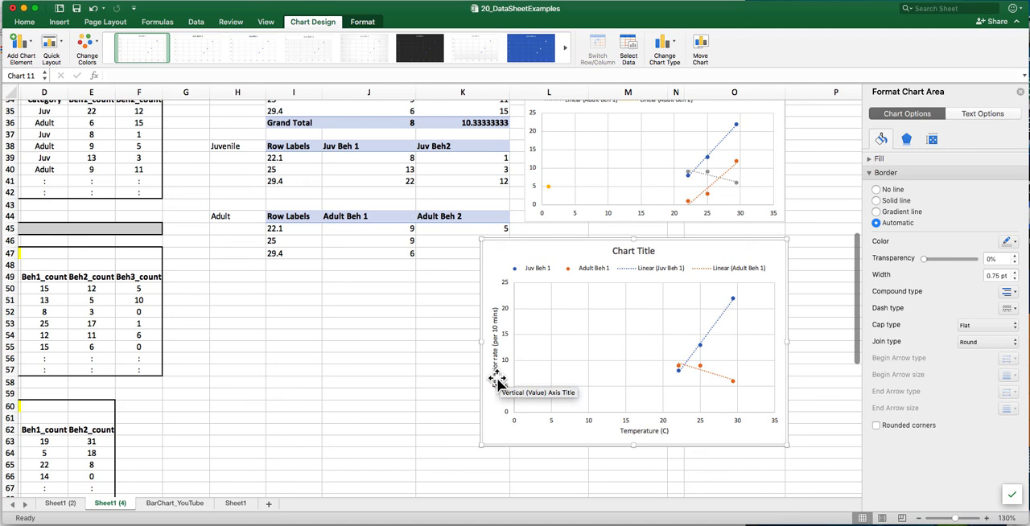
click(24, 23)
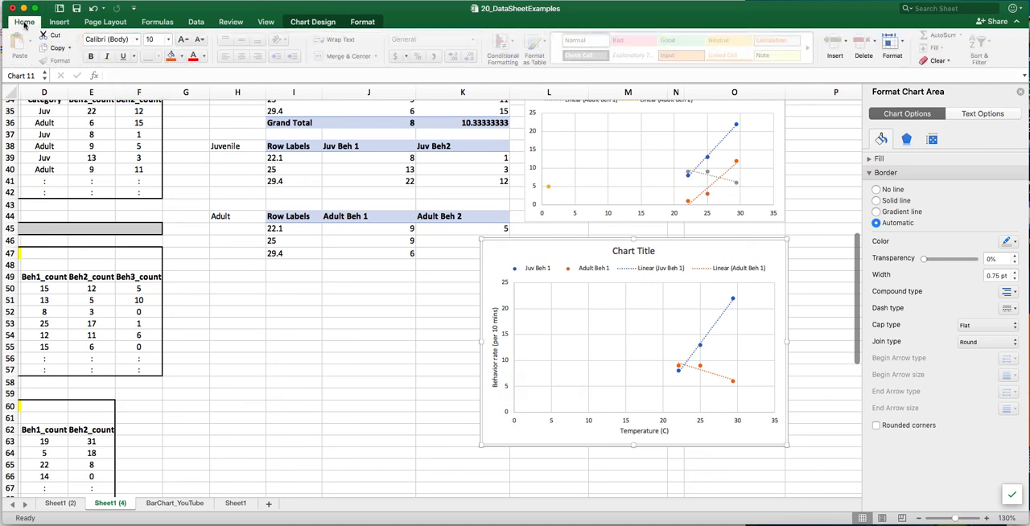
click(169, 40)
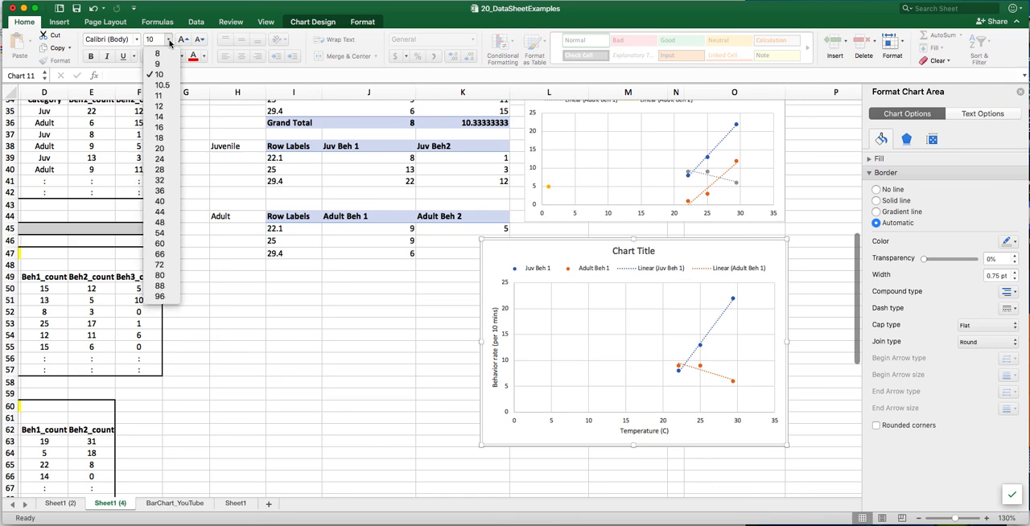
click(159, 117)
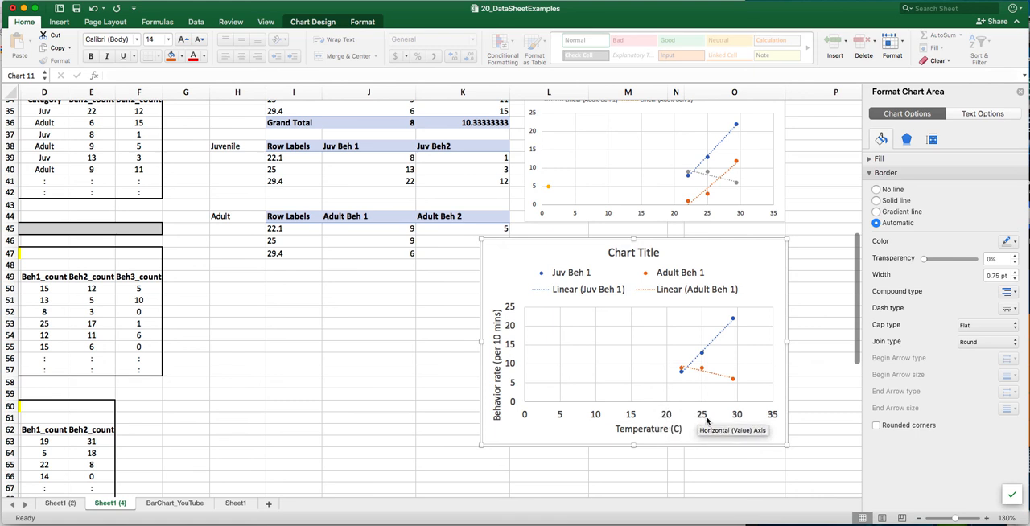
- Set the minimum bound of the lower chart's horizontal axis to 20 and deselect the chart
scroll(782, 417, right, 1)
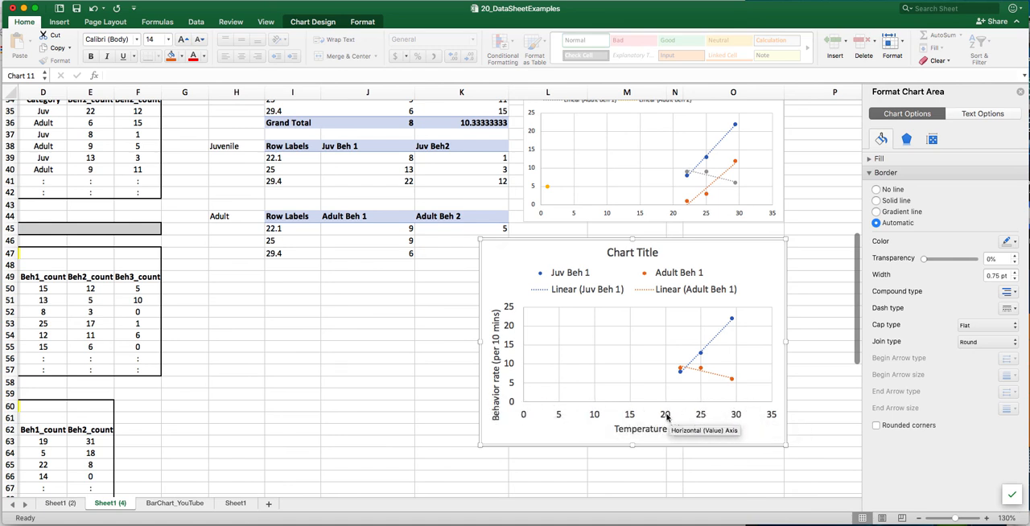
click(611, 424)
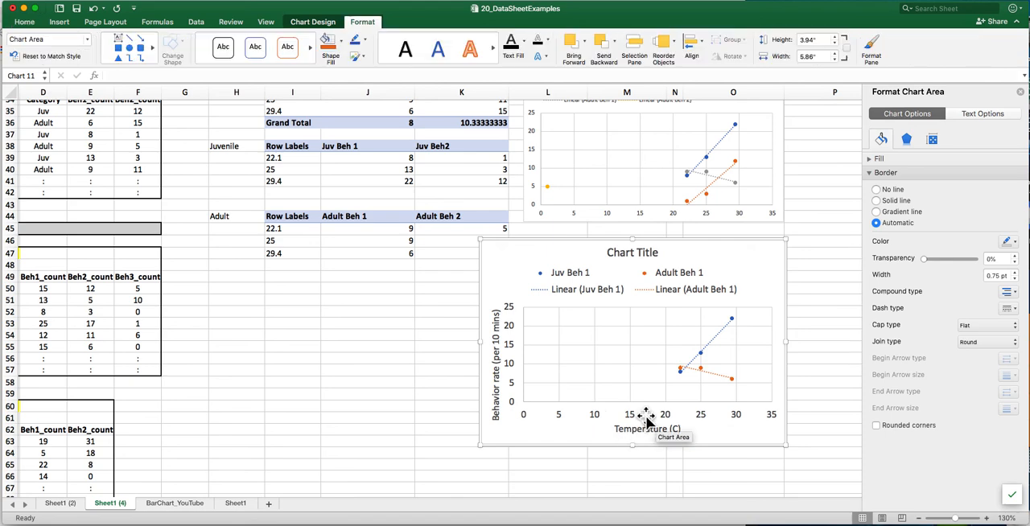
click(632, 419)
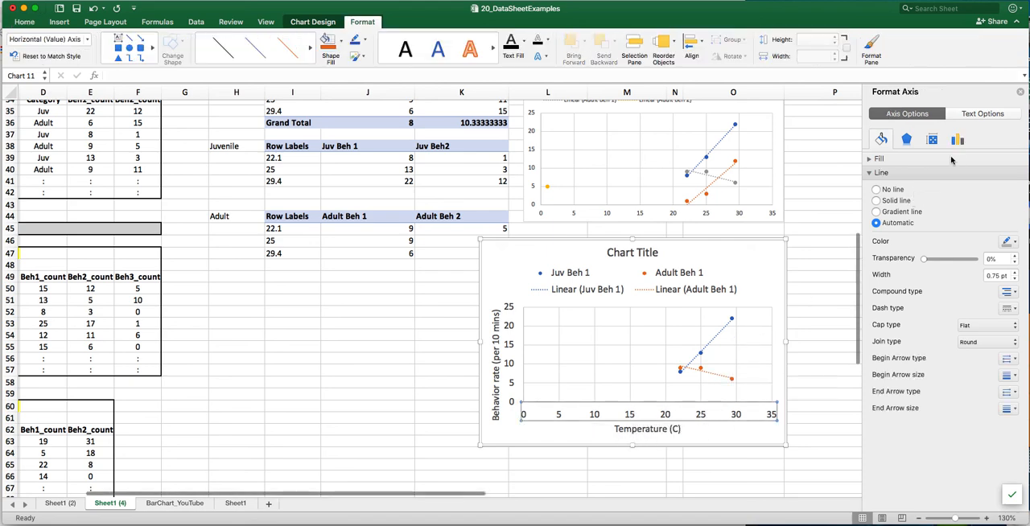
click(957, 140)
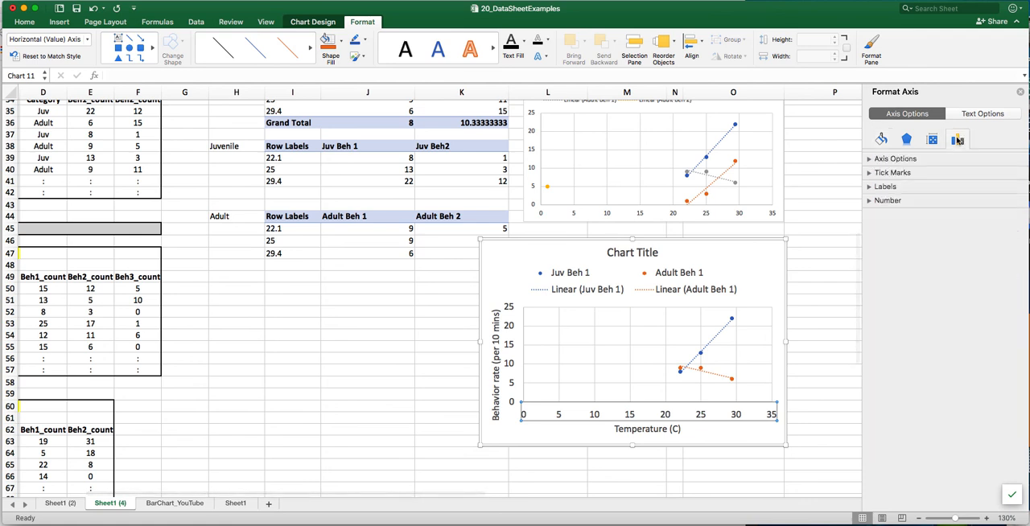
click(869, 201)
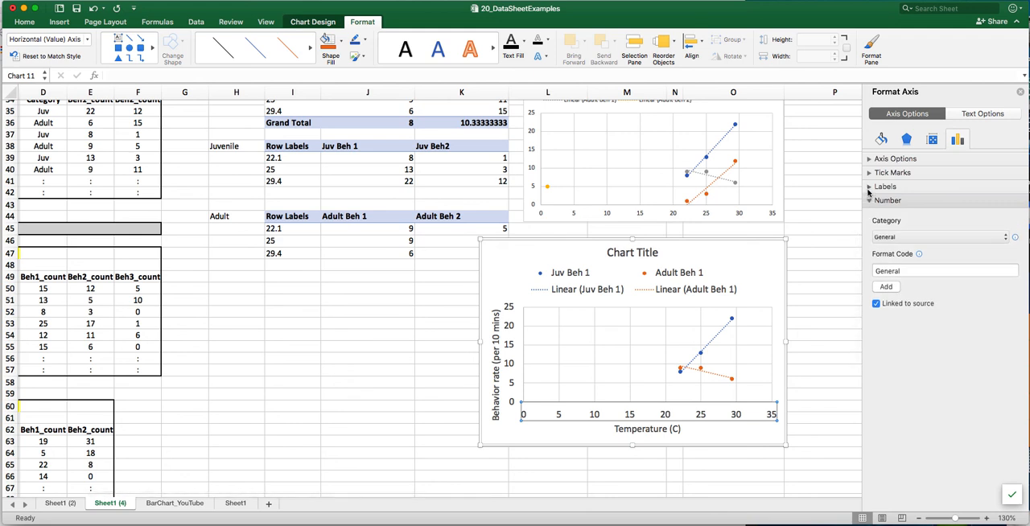
click(869, 187)
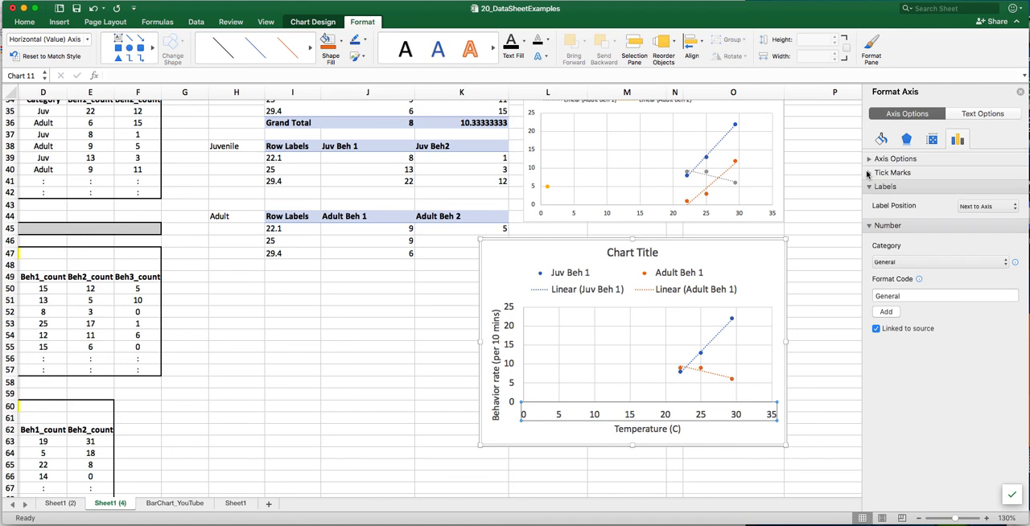
click(868, 173)
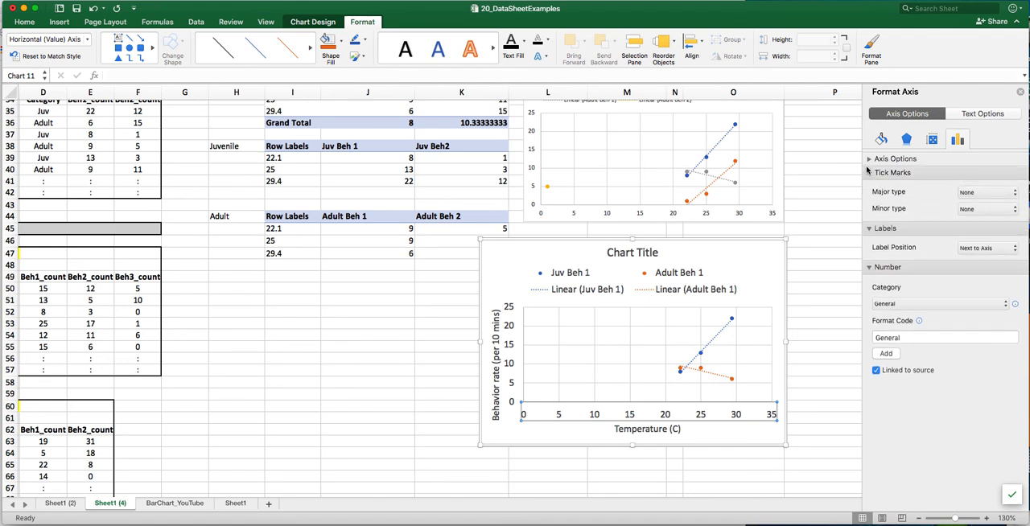
click(868, 159)
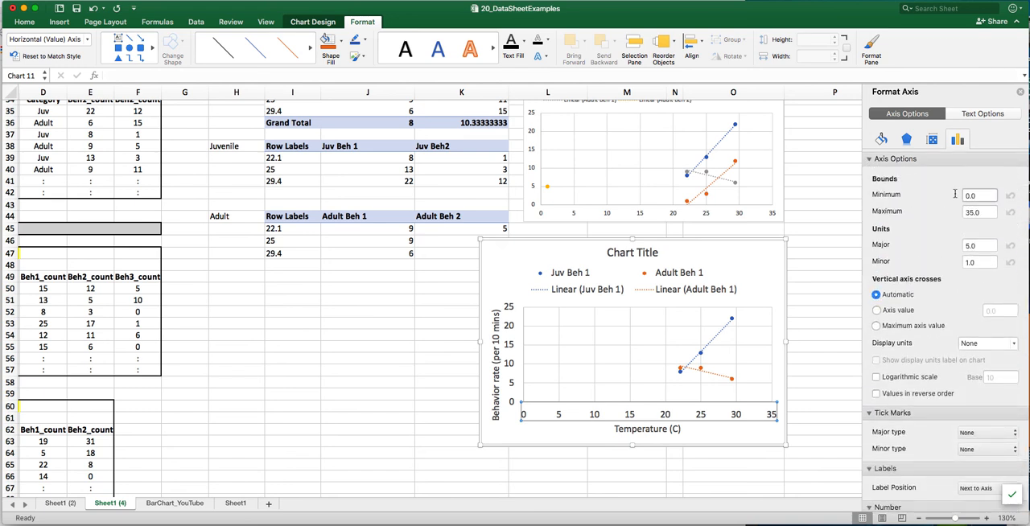
click(966, 195)
text(2)
click(830, 322)
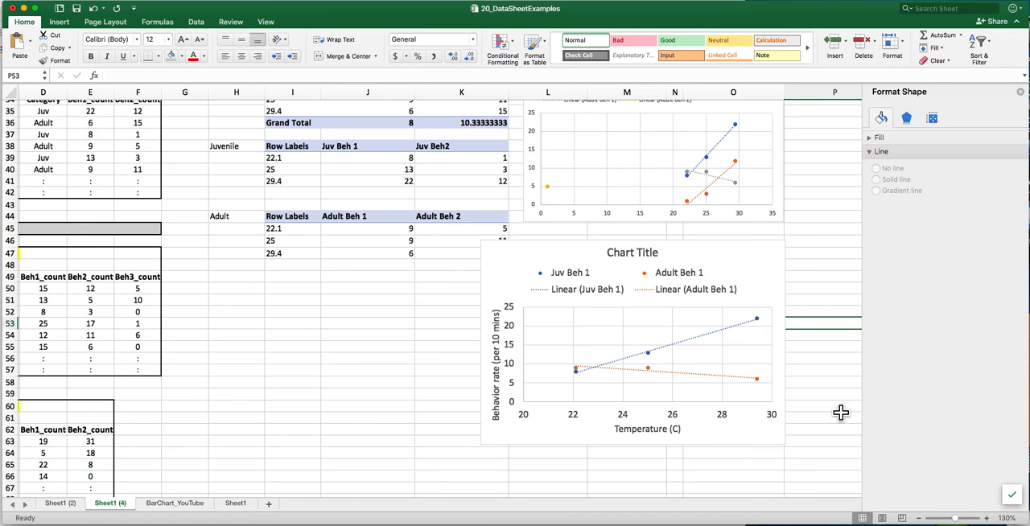
- Select only the Linear (Juv Beh 1) trendline entry in the lower chart's legend
click(576, 299)
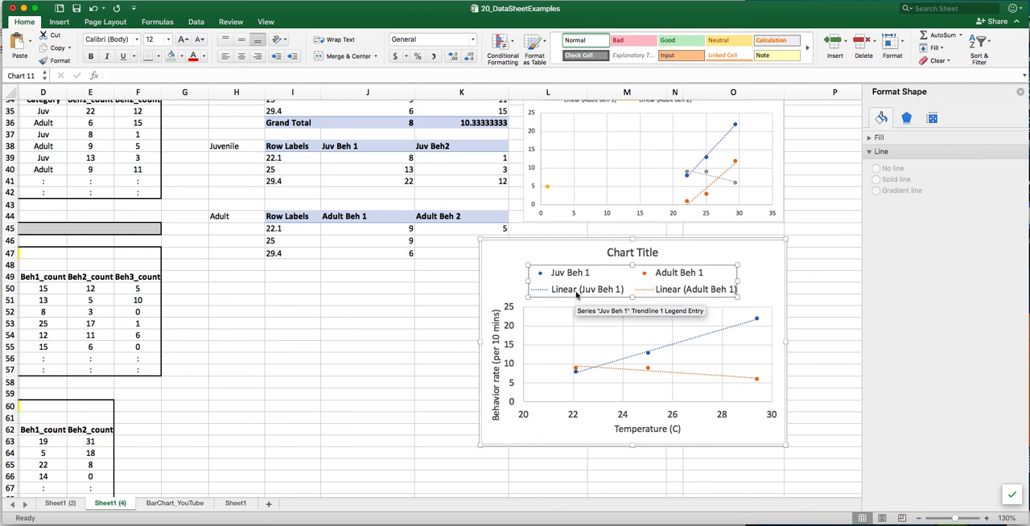
click(578, 294)
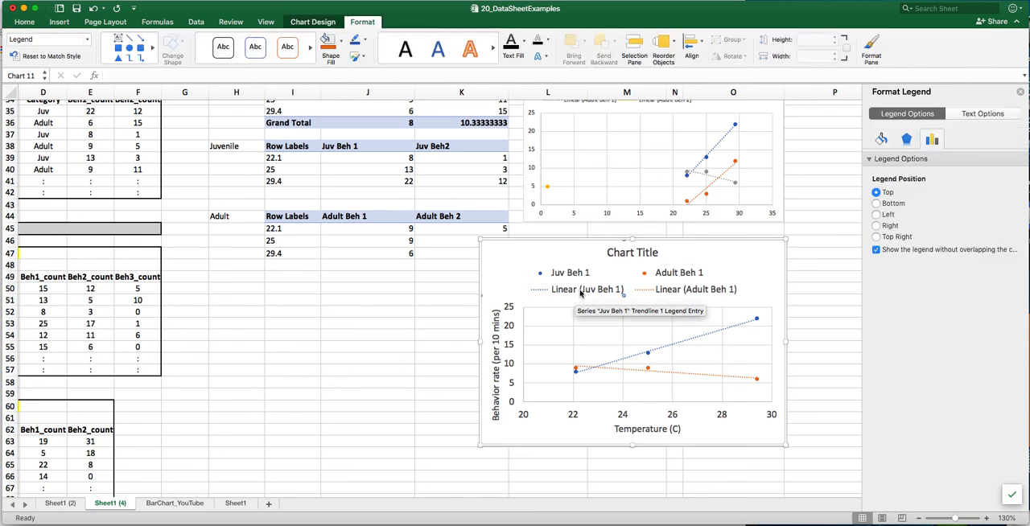
click(580, 293)
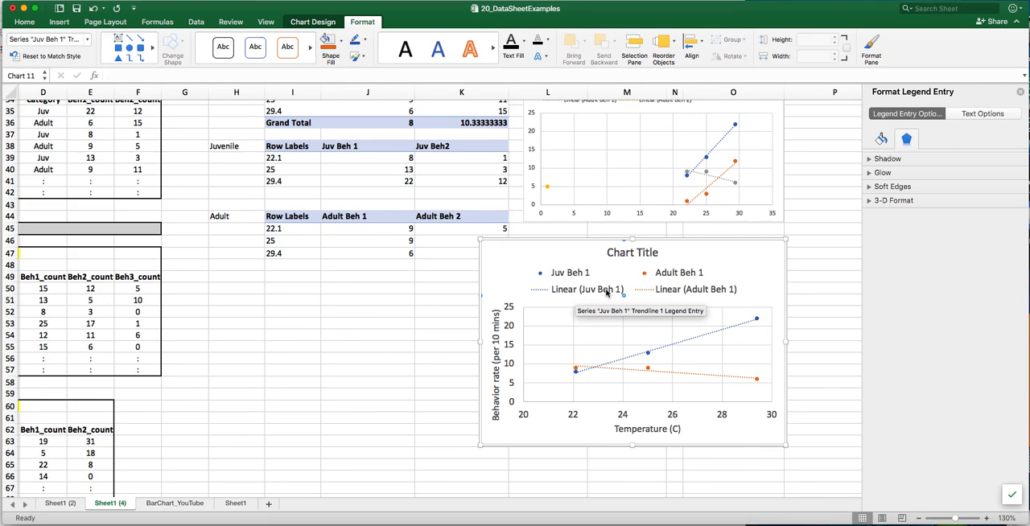